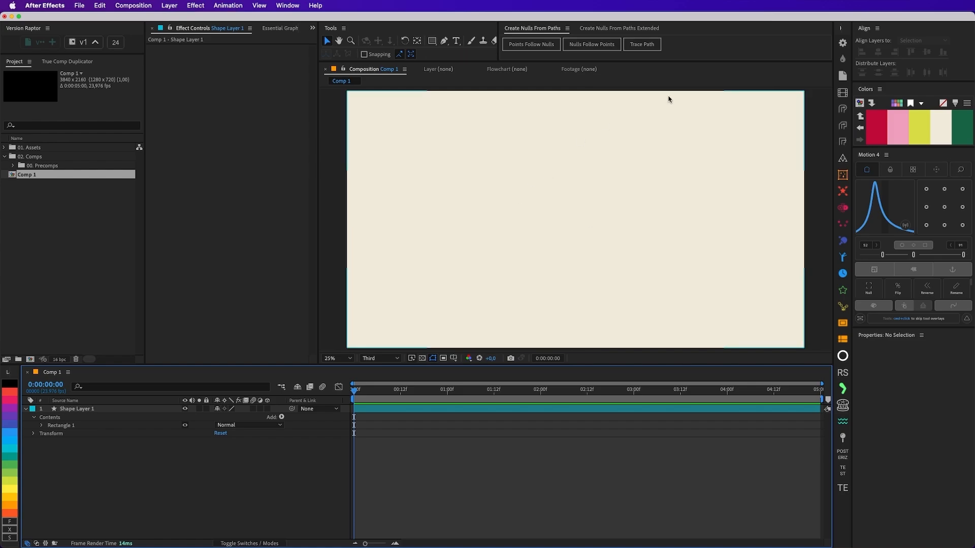
- Draw a square about 1086 px wide, move it near the composition's center, and fill it with the palette's crimson
{"action": "left_click", "coordinate": [432, 41]}
{"action": "left_click_drag", "start_coordinate": [492, 119], "coordinate": [620, 239]}
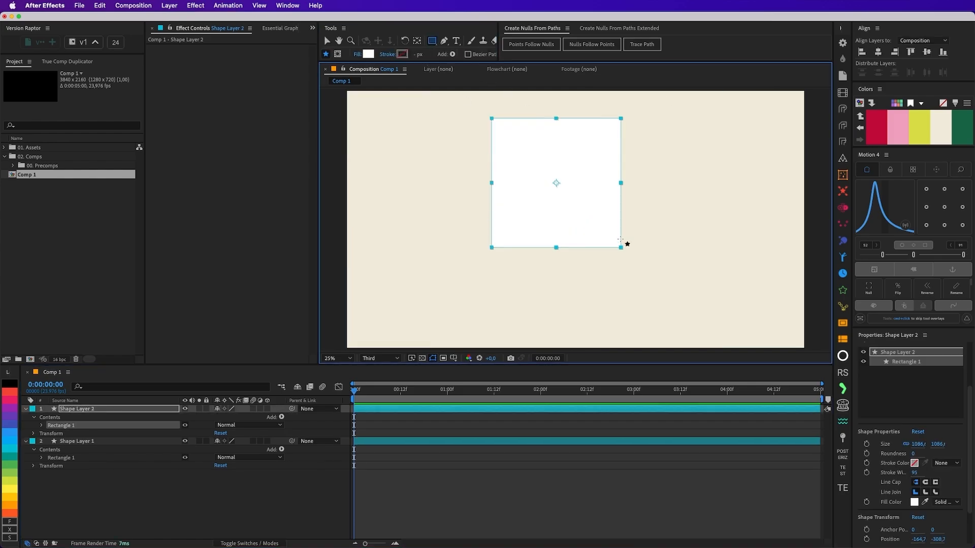
{"action": "key", "text": "v"}
{"action": "left_click_drag", "start_coordinate": [576, 194], "coordinate": [602, 236]}
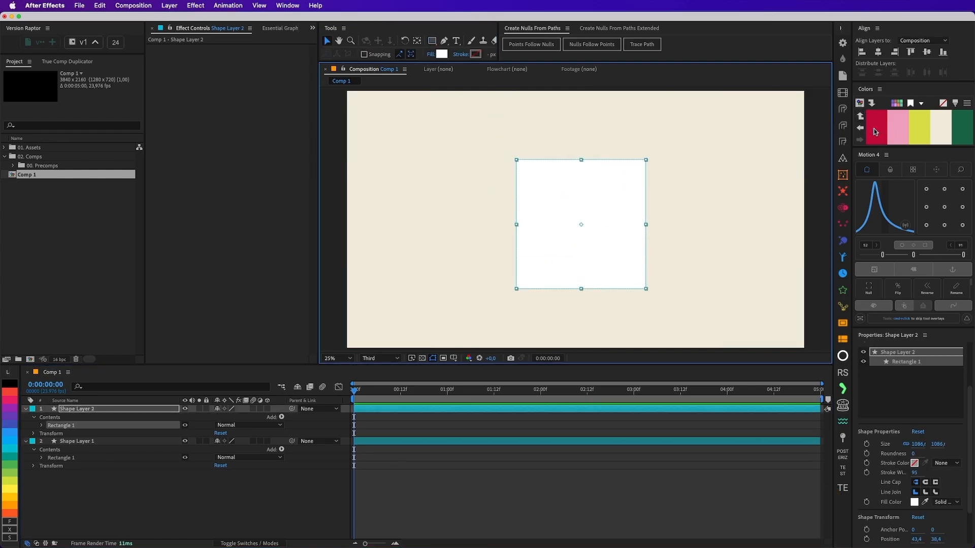
{"action": "left_click", "coordinate": [875, 131]}
{"action": "left_click", "coordinate": [404, 489]}
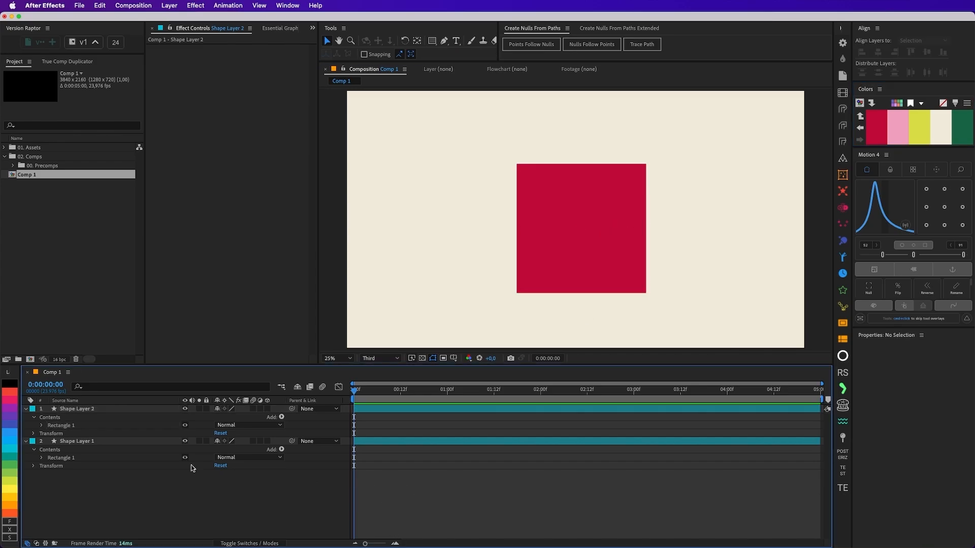
- Rename the background shape layer to BG
{"action": "left_click", "coordinate": [77, 441]}
{"action": "key", "text": "Return"}
{"action": "type", "text": "BACKGORU"}
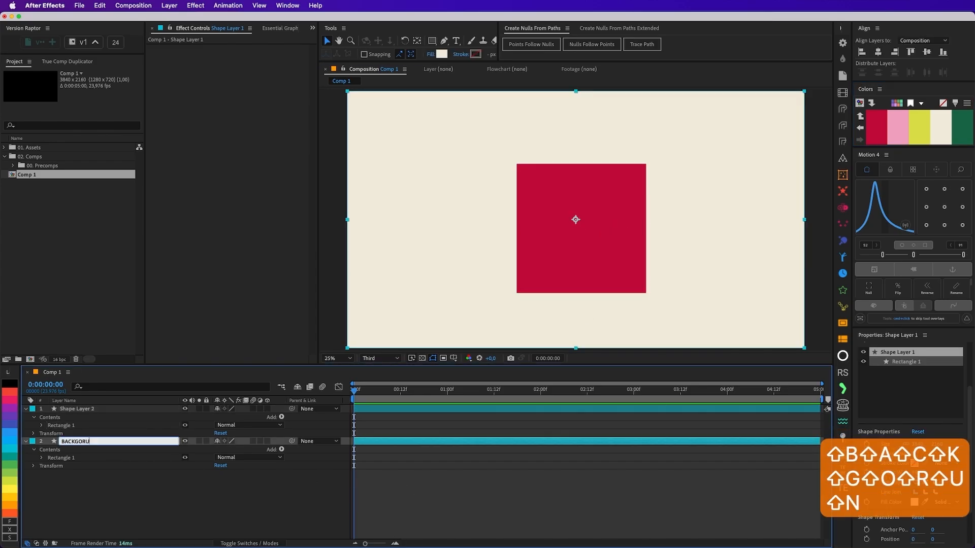
{"action": "type", "text": "ND"}
{"action": "key", "text": "super+a"}
{"action": "type", "text": "BG"}
- Rename the red square's layer to QUADRADINHO and collapse the properties of all layers
{"action": "left_click", "coordinate": [77, 409]}
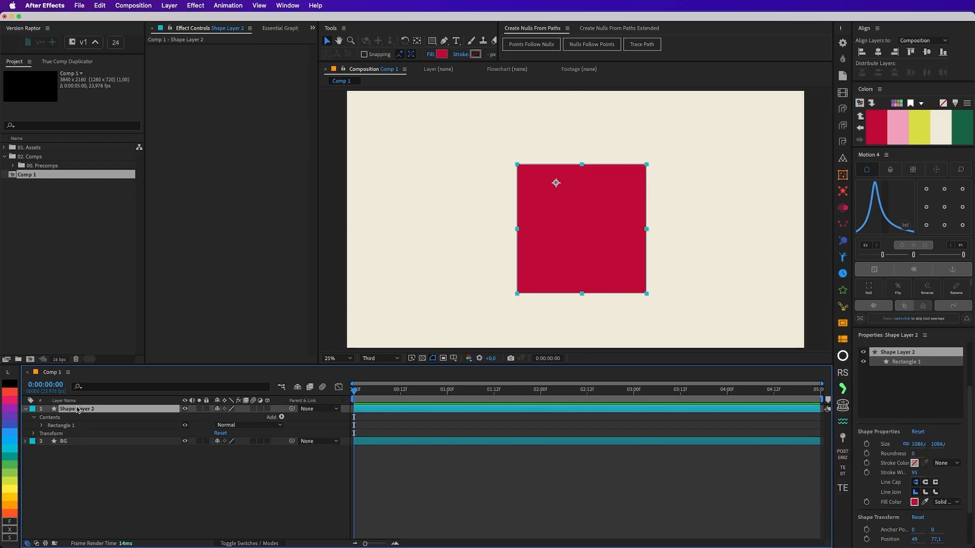
{"action": "key", "text": "Return"}
{"action": "type", "text": "QUAD"}
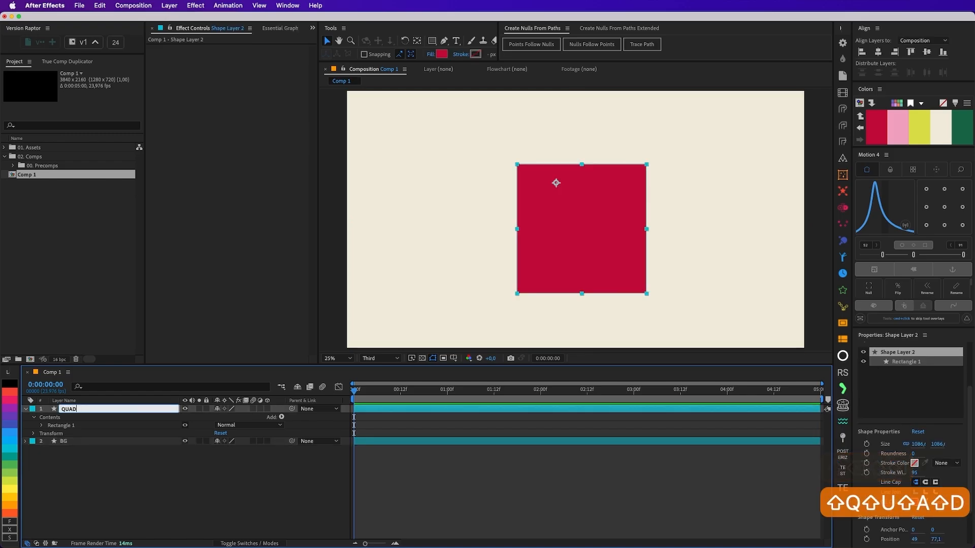
{"action": "type", "text": "RADINHO"}
{"action": "key", "text": "Return"}
{"action": "key", "text": "super+a"}
{"action": "key", "text": "u"}
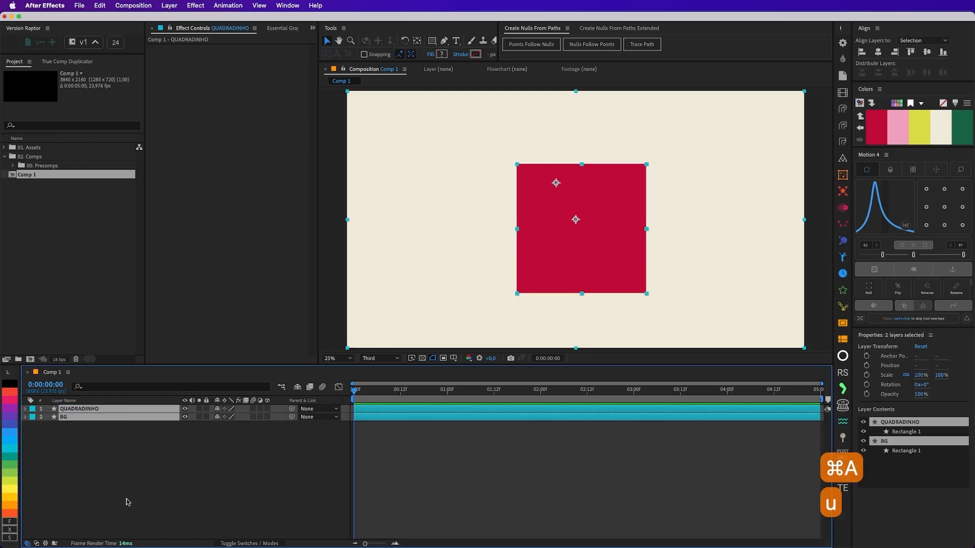
- Center the anchor point on the red square and try Points Follow Nulls with only its layer selected
{"action": "left_click", "coordinate": [556, 182]}
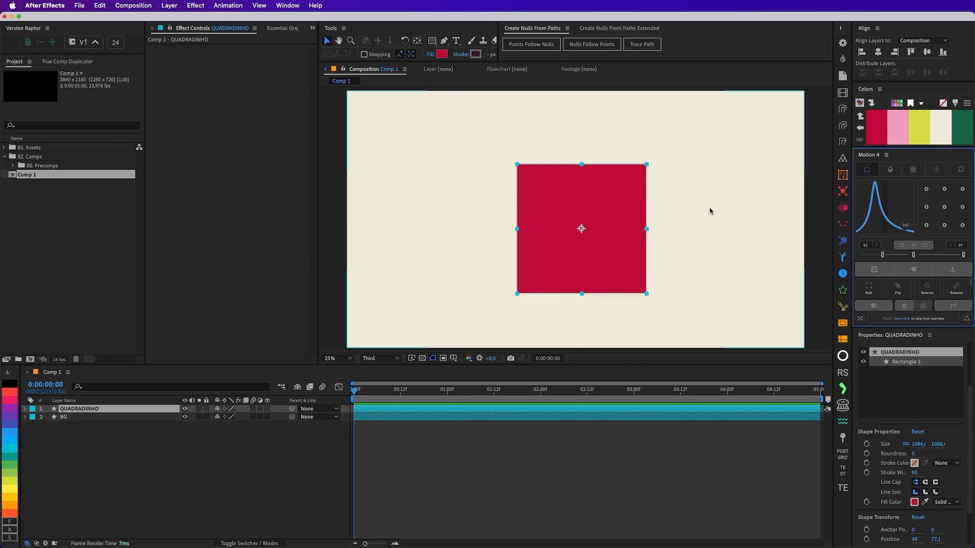
{"action": "left_click", "coordinate": [583, 227]}
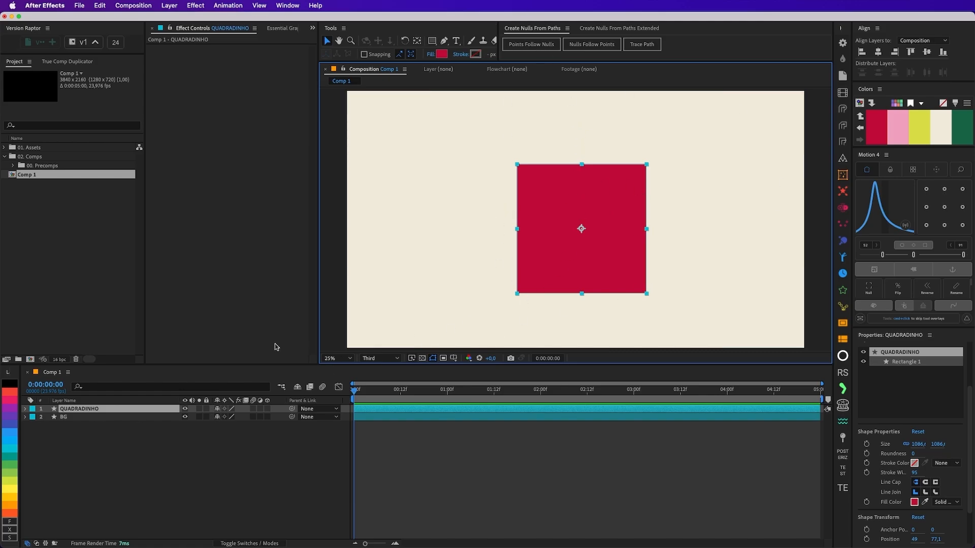
{"action": "left_click", "coordinate": [531, 45]}
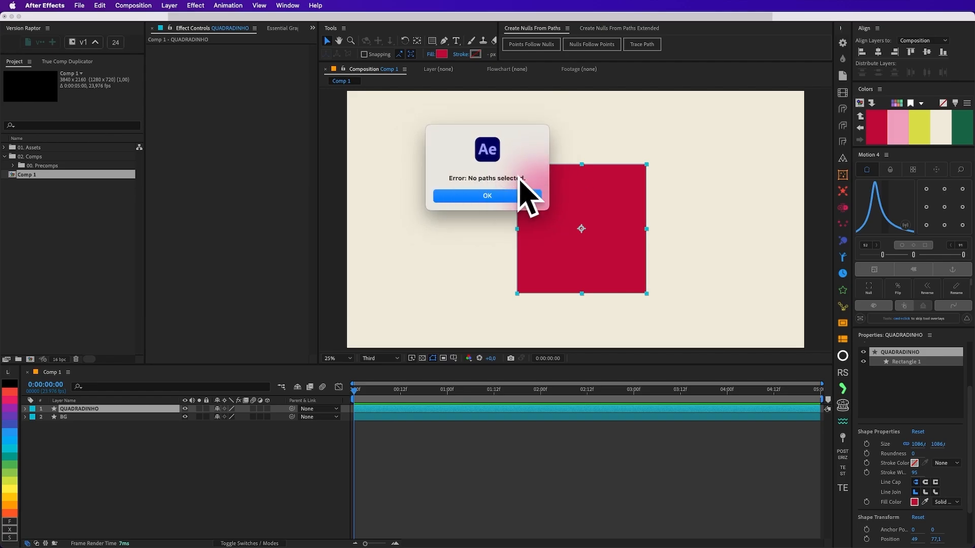
{"action": "left_click", "coordinate": [499, 196]}
- Convert Rectangle Path 1 inside the QUADRADINHO layer's Rectangle 1 group to a Bezier path
{"action": "left_click", "coordinate": [24, 409]}
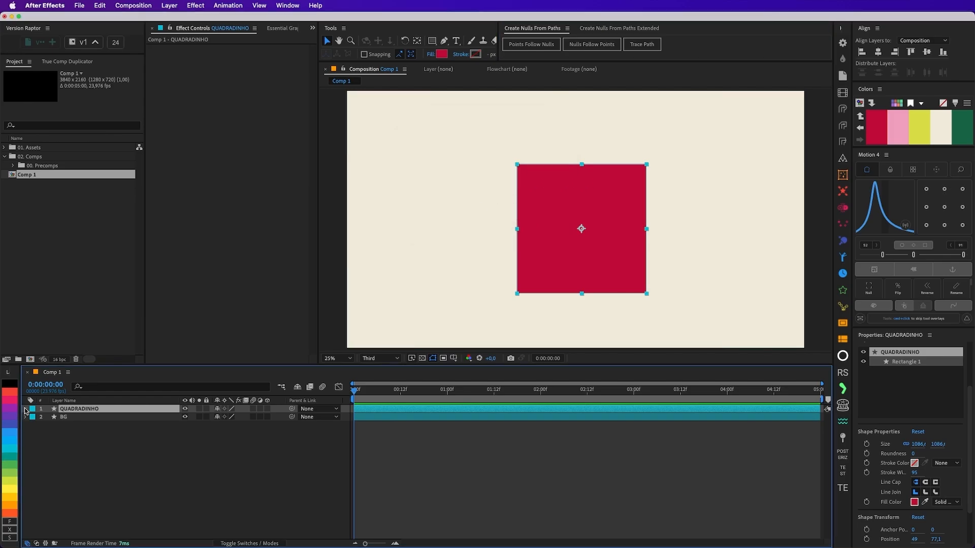
{"action": "left_click", "coordinate": [33, 417]}
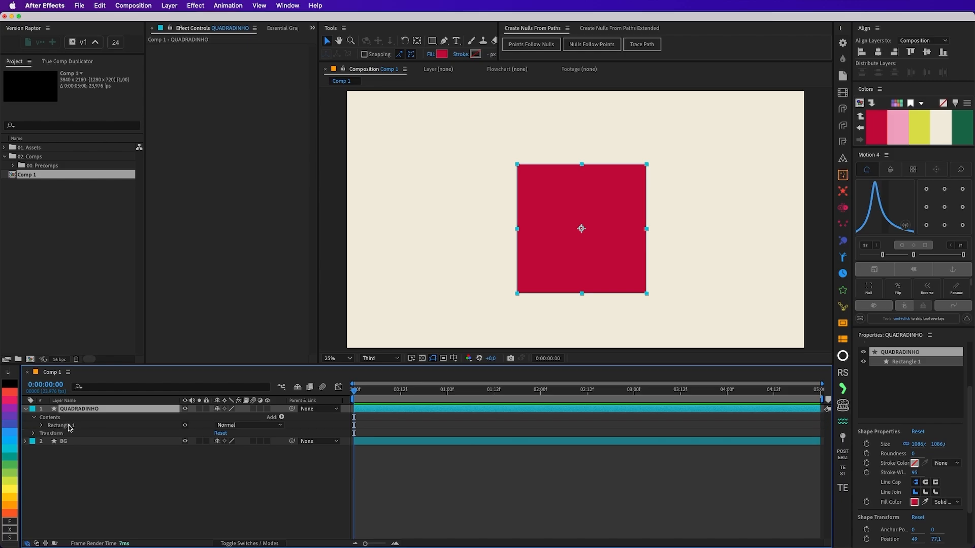
{"action": "left_click", "coordinate": [39, 429]}
{"action": "left_click", "coordinate": [43, 426]}
{"action": "right_click", "coordinate": [82, 434]}
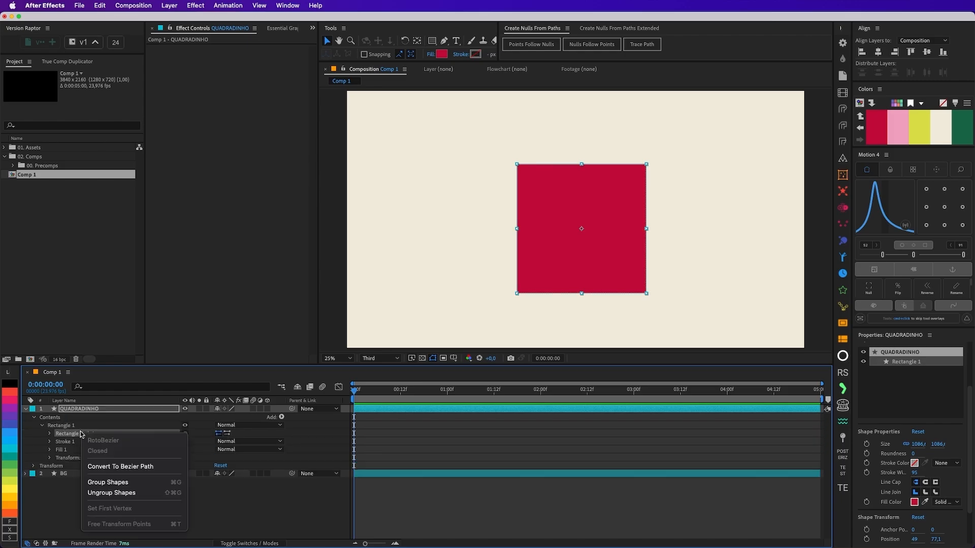
{"action": "left_click", "coordinate": [150, 468]}
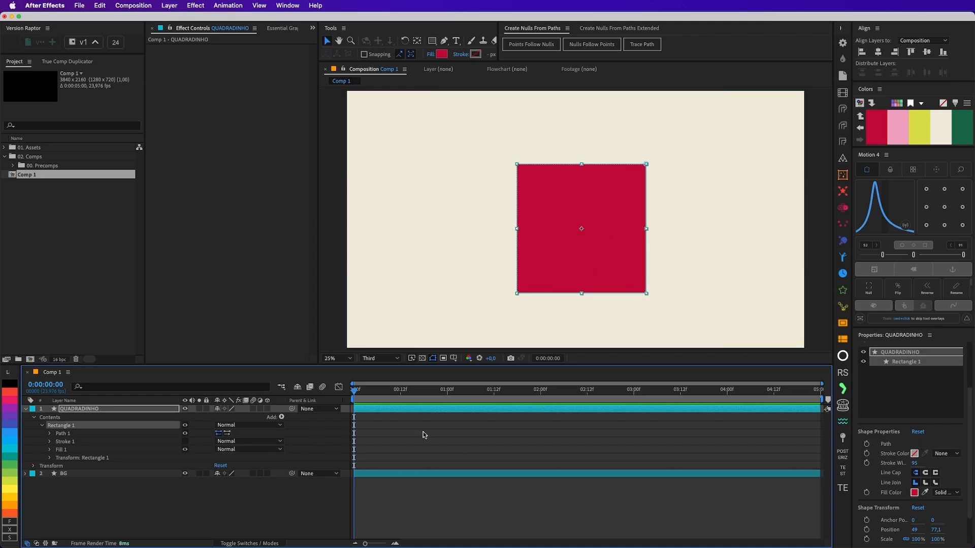
- Create corner nulls with Points Follow Nulls and test the square's two upper nulls, undoing each trial move
{"action": "left_click", "coordinate": [531, 44]}
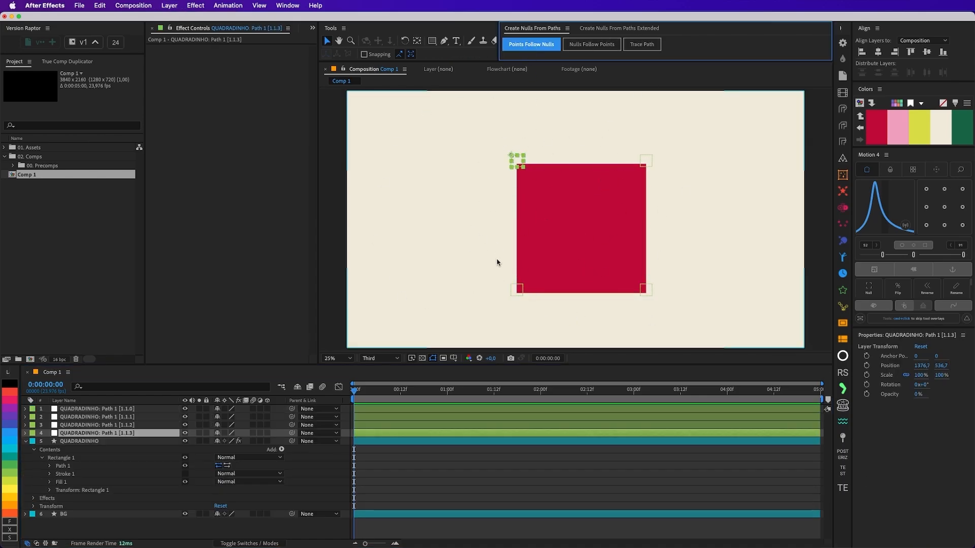
{"action": "scroll", "coordinate": [632, 156], "scroll_direction": "up", "scroll_amount": 3}
{"action": "left_click_drag", "start_coordinate": [518, 183], "coordinate": [640, 196]}
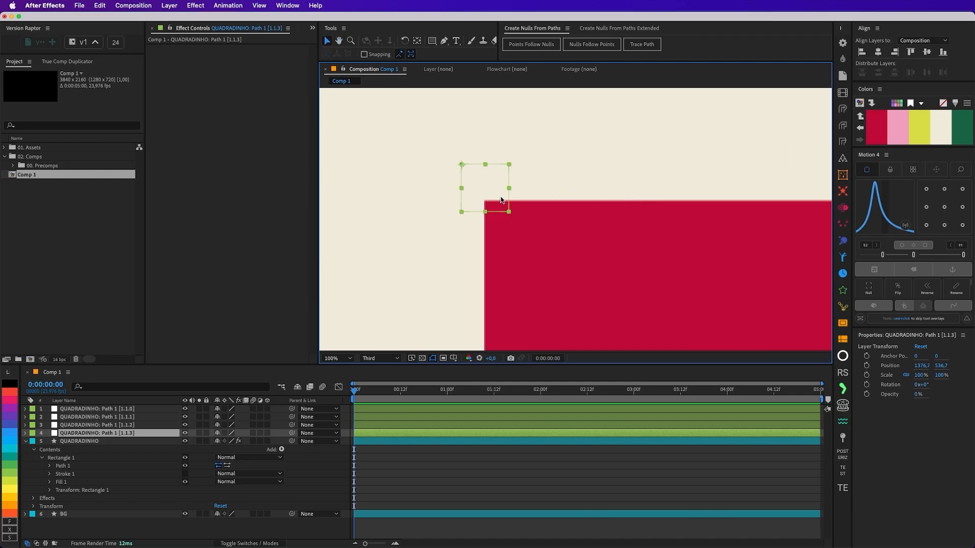
{"action": "mouse_move", "coordinate": [501, 199]}
{"action": "left_mouse_down"}
{"action": "mouse_move", "coordinate": [398, 148]}
{"action": "mouse_move", "coordinate": [483, 196]}
{"action": "left_mouse_up"}
{"action": "key", "text": "super+z"}
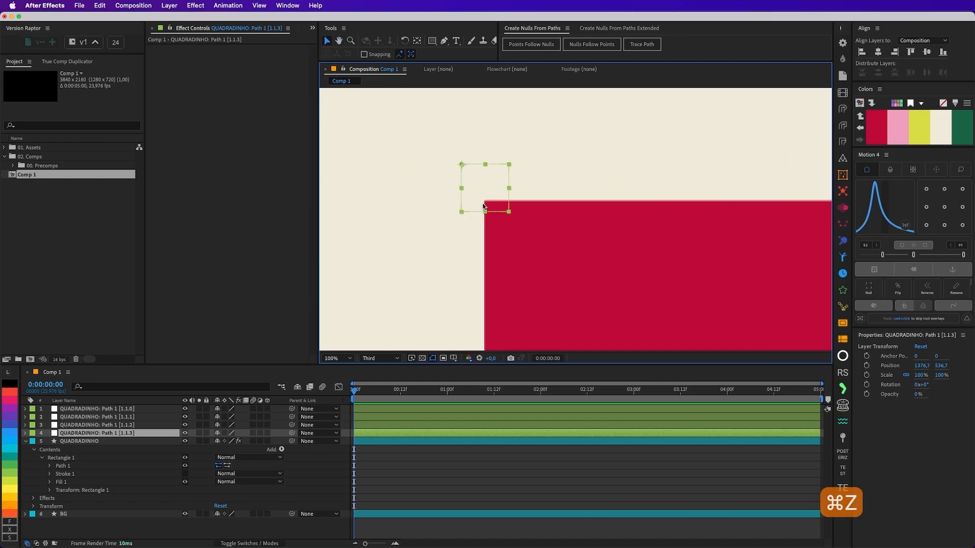
{"action": "left_click_drag", "start_coordinate": [737, 244], "coordinate": [396, 204]}
{"action": "left_click_drag", "start_coordinate": [660, 134], "coordinate": [635, 172]}
{"action": "key", "text": "super+z"}
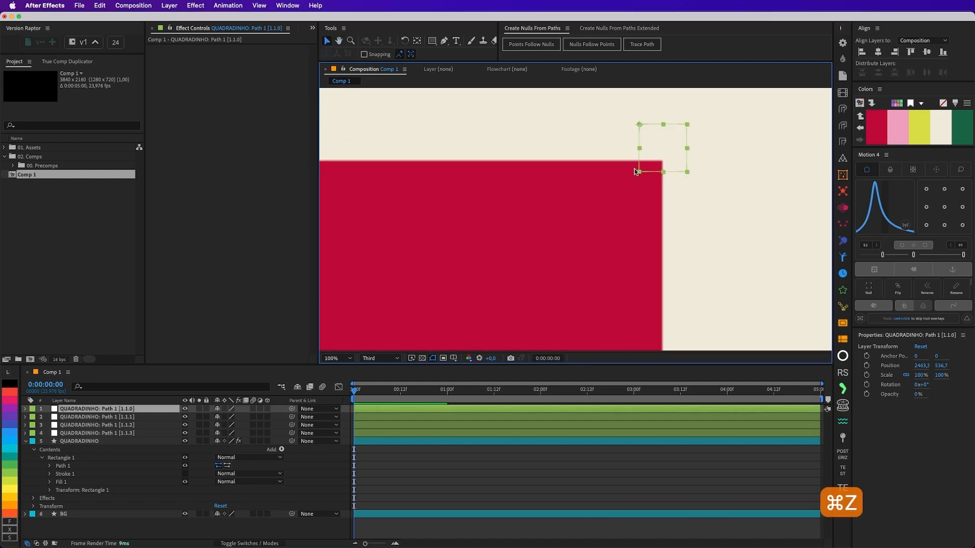
- Test the square's lower-right corner null with a trial move and undo it
{"action": "scroll", "coordinate": [601, 206], "scroll_direction": "down", "scroll_amount": 1}
{"action": "left_click_drag", "start_coordinate": [553, 261], "coordinate": [581, 196]}
{"action": "left_click_drag", "start_coordinate": [490, 287], "coordinate": [502, 185]}
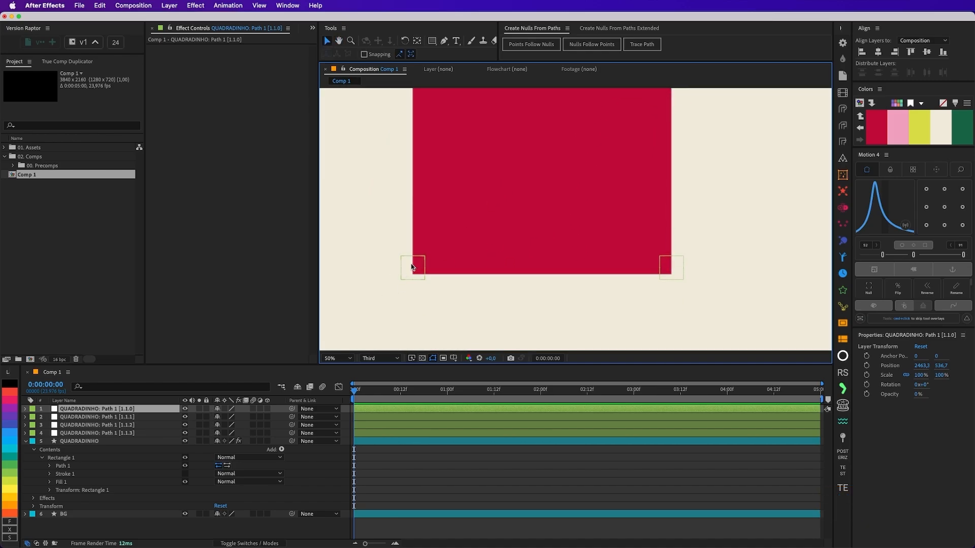
{"action": "left_click_drag", "start_coordinate": [671, 268], "coordinate": [669, 245]}
{"action": "key", "text": "super+z"}
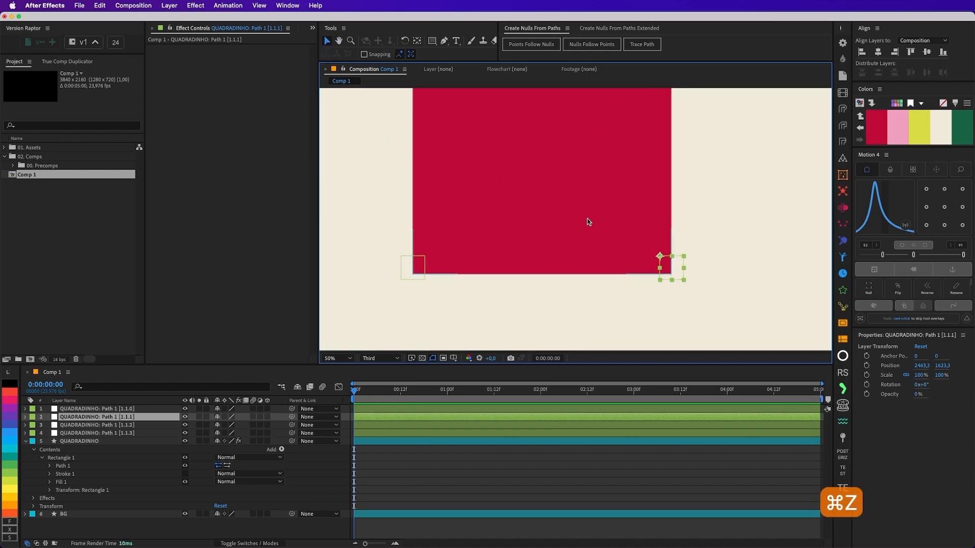
- Undo the corner nulls and the Bezier conversion until Rectangle Path 1 is restored
{"action": "left_click_drag", "start_coordinate": [552, 186], "coordinate": [564, 236]}
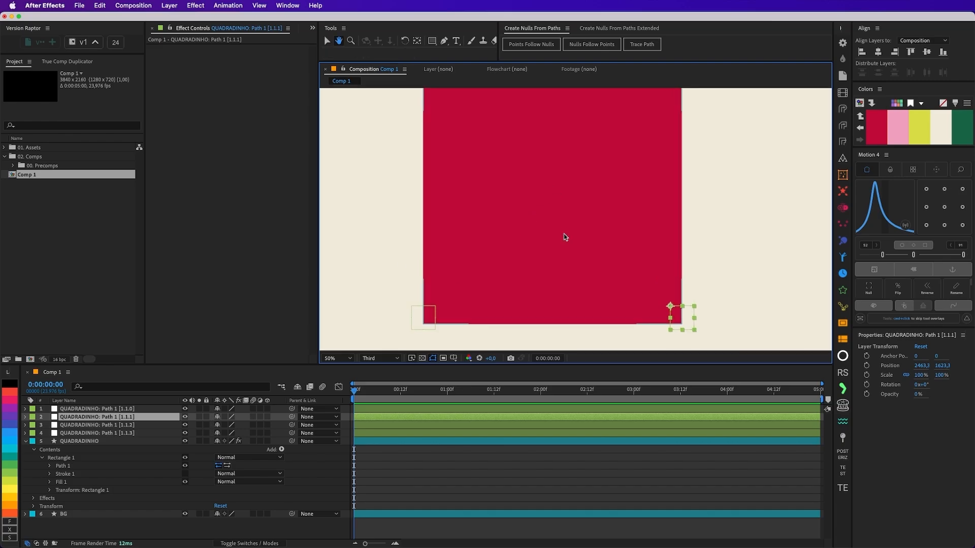
{"action": "scroll", "coordinate": [565, 237], "scroll_direction": "down", "scroll_amount": 2}
{"action": "left_click_drag", "start_coordinate": [557, 183], "coordinate": [561, 191]}
{"action": "key", "text": "super+z"}
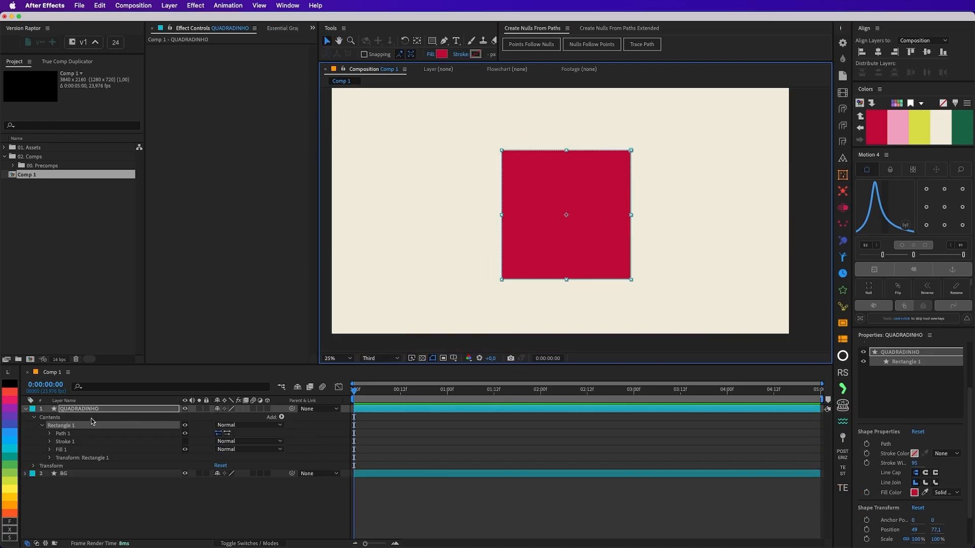
{"action": "key", "text": "super+z"}
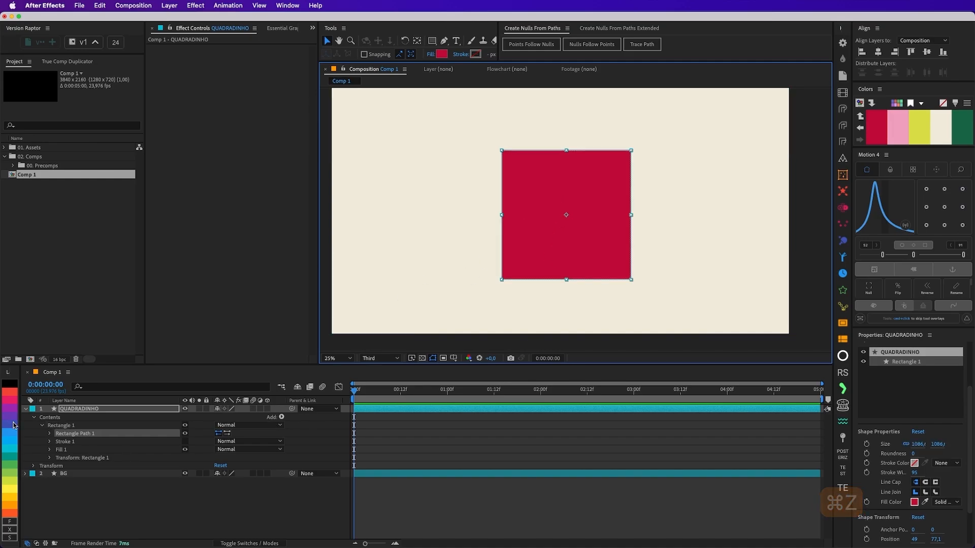
- Ungroup the QUADRADINHO layer's Rectangle 1 group and convert its Rectangle Path 1 to a Bezier path
{"action": "left_click", "coordinate": [61, 426]}
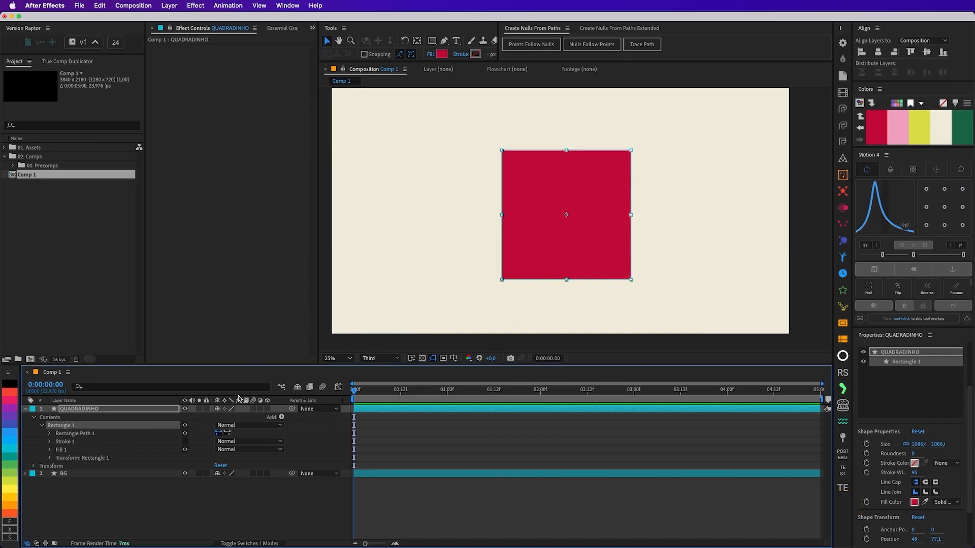
{"action": "key", "text": "super+z"}
{"action": "right_click", "coordinate": [62, 428]}
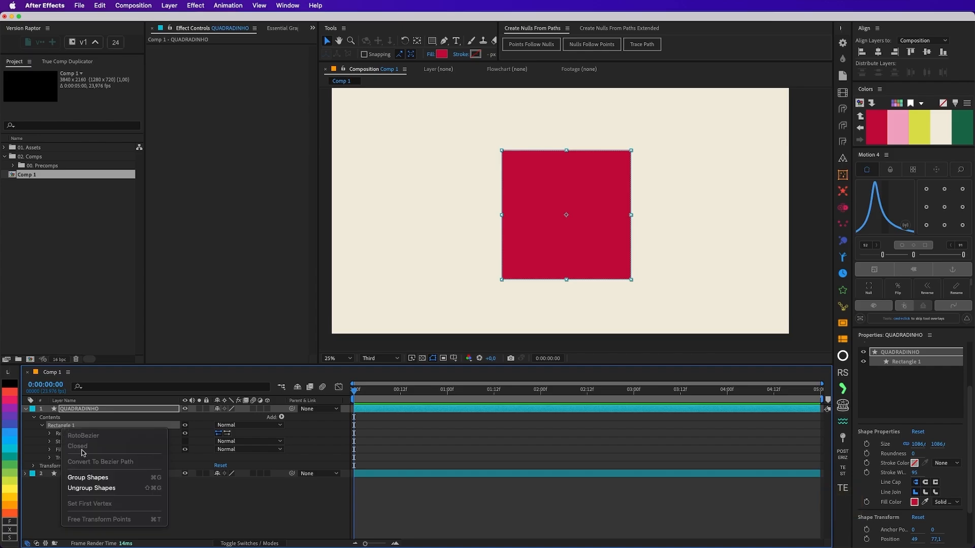
{"action": "left_click", "coordinate": [108, 491]}
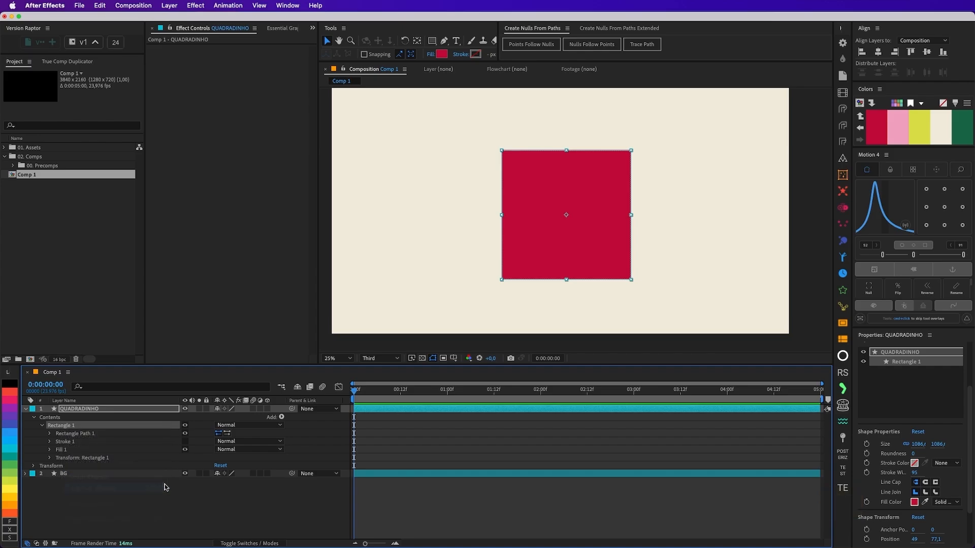
{"action": "right_click", "coordinate": [73, 426]}
{"action": "left_click", "coordinate": [68, 436]}
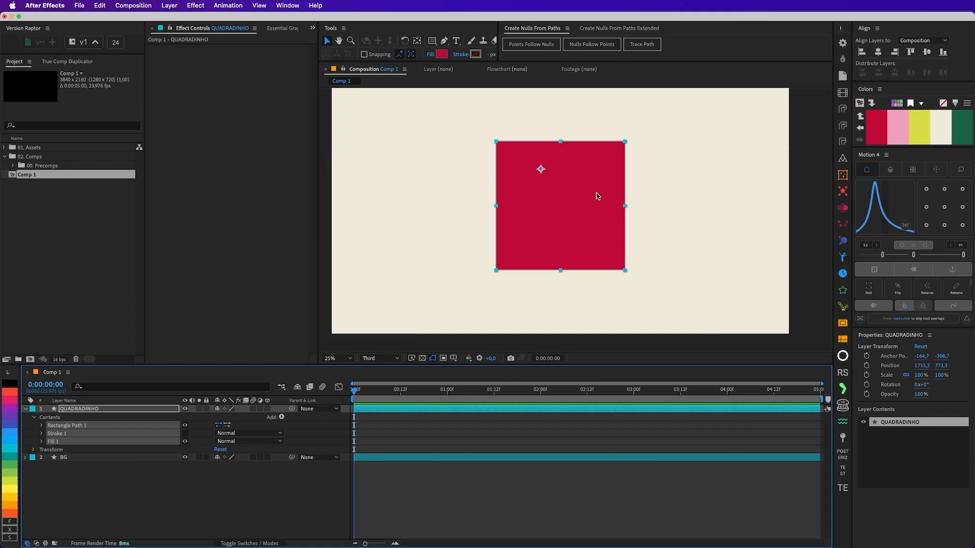
{"action": "right_click", "coordinate": [74, 426]}
{"action": "left_click", "coordinate": [93, 459]}
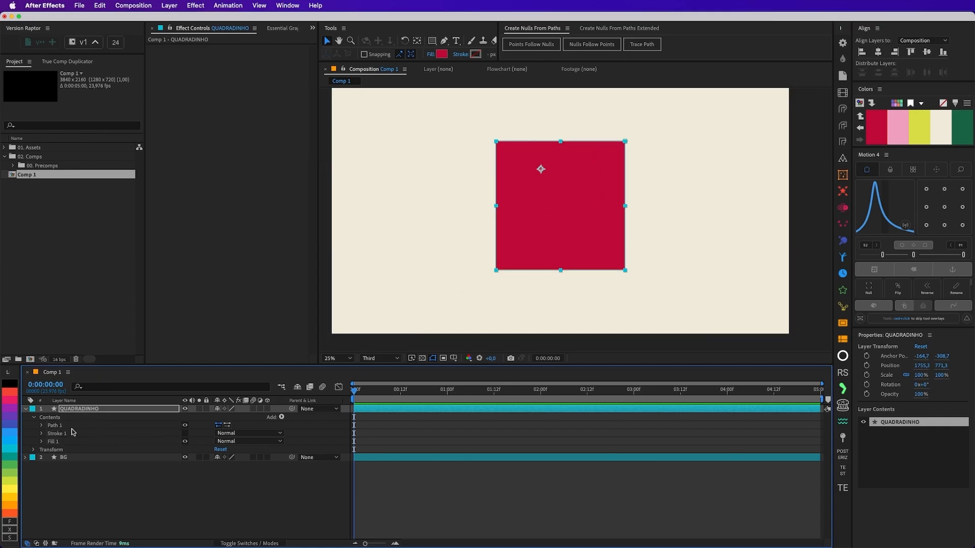
- Create corner nulls from the ungrouped Path property with Points Follow Nulls, undoing a trial move of the upper-left null
{"action": "left_click", "coordinate": [70, 427]}
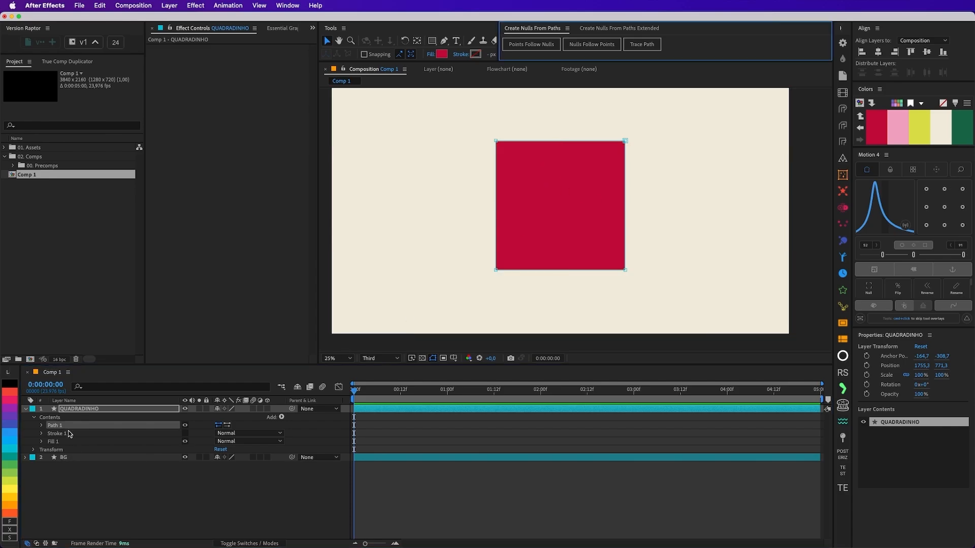
{"action": "left_click", "coordinate": [42, 425]}
{"action": "left_click", "coordinate": [69, 434]}
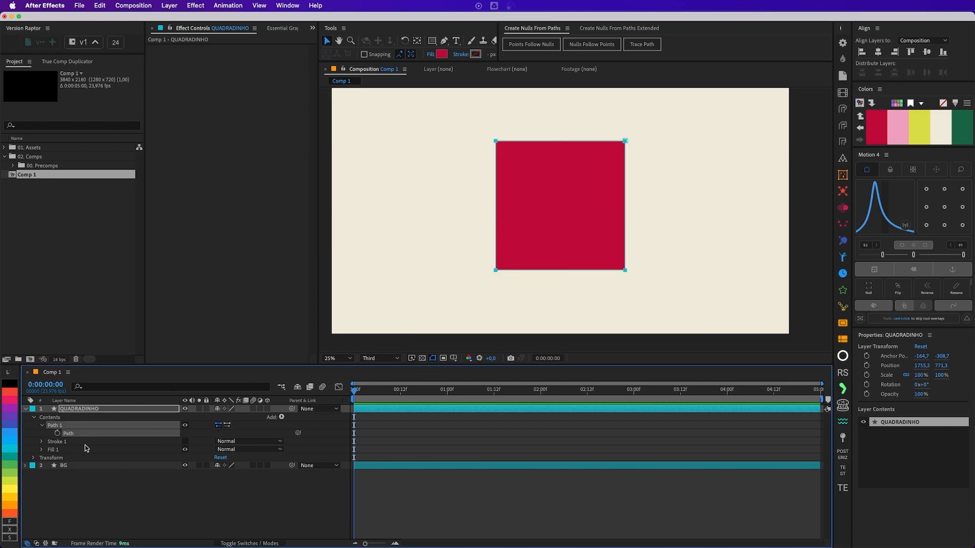
{"action": "left_click", "coordinate": [531, 44]}
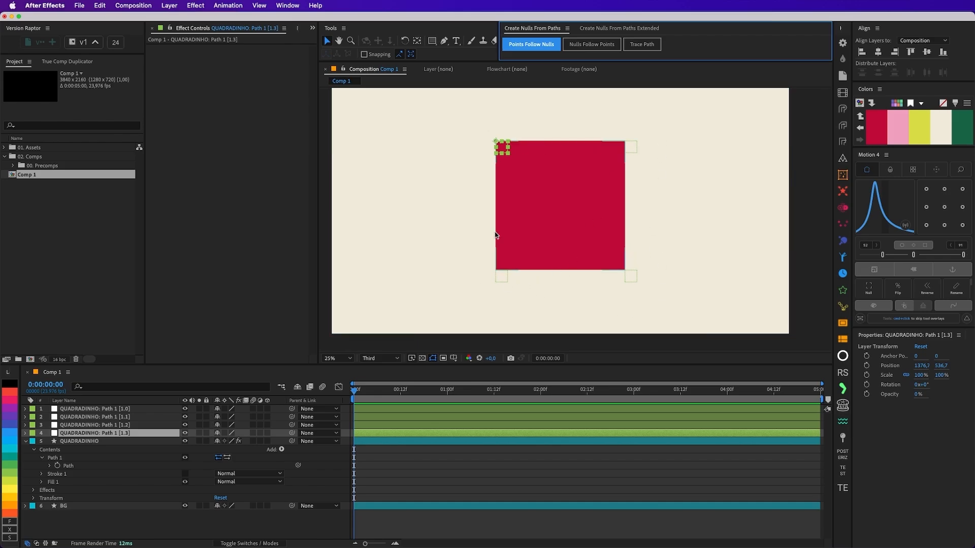
{"action": "mouse_move", "coordinate": [503, 148]}
{"action": "left_mouse_down"}
{"action": "mouse_move", "coordinate": [488, 198]}
{"action": "mouse_move", "coordinate": [504, 185]}
{"action": "mouse_move", "coordinate": [502, 141]}
{"action": "left_mouse_up"}
{"action": "key", "text": "super+z"}
- Lock the BG and QUADRADINHO layers so only the corner nulls remain selectable
{"action": "scroll", "coordinate": [501, 148], "scroll_direction": "up", "scroll_amount": 2}
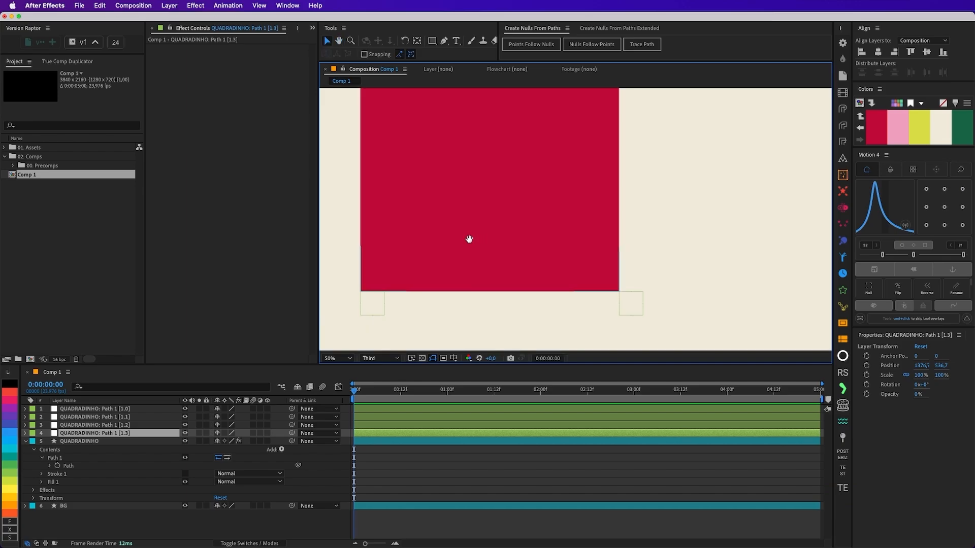
{"action": "left_click_drag", "start_coordinate": [467, 239], "coordinate": [529, 222]}
{"action": "left_click", "coordinate": [455, 282]}
{"action": "left_click", "coordinate": [206, 506]}
{"action": "key", "text": "comma"}
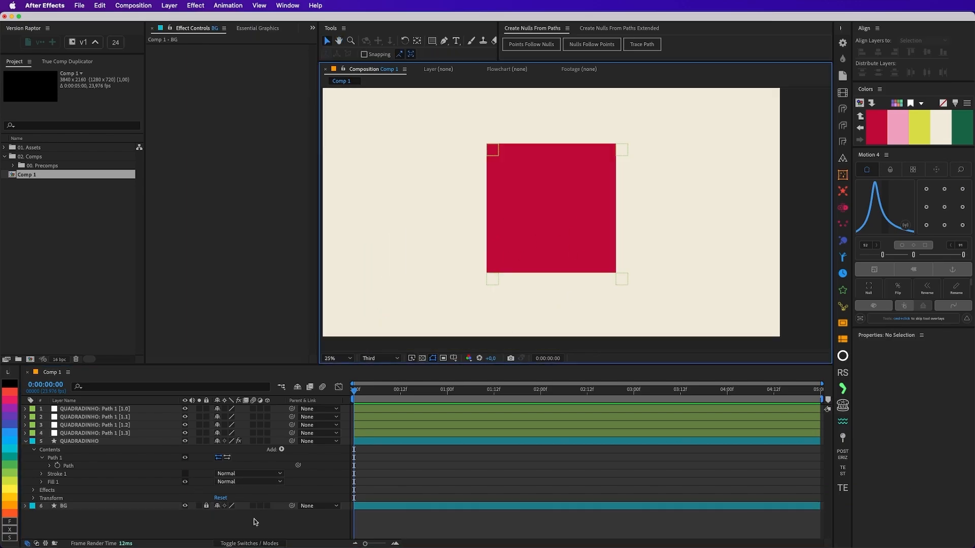
{"action": "left_click", "coordinate": [206, 441]}
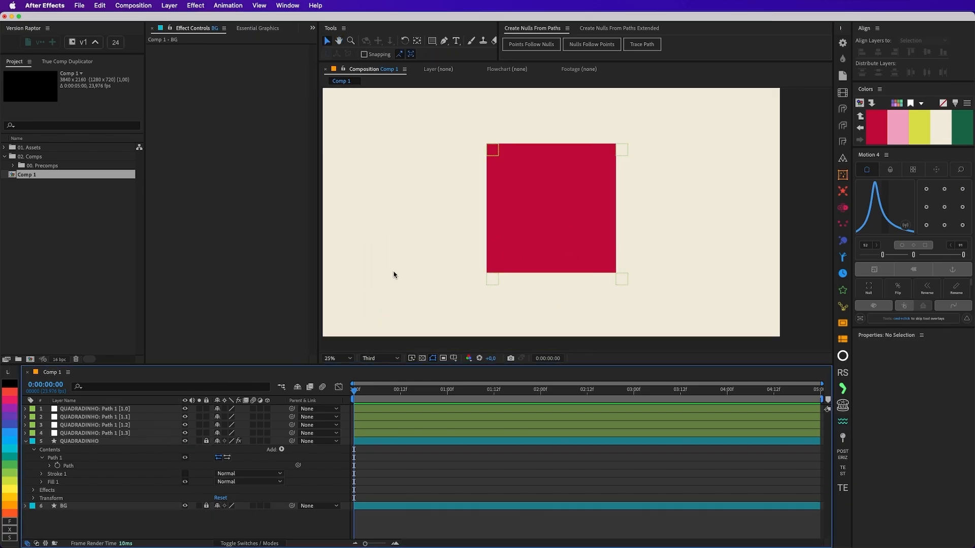
- Test the rig by moving the square's two left corner nulls up and outward together, and undo the move
{"action": "left_click_drag", "start_coordinate": [450, 138], "coordinate": [538, 323]}
{"action": "left_click_drag", "start_coordinate": [492, 281], "coordinate": [471, 252]}
{"action": "key", "text": "super+z"}
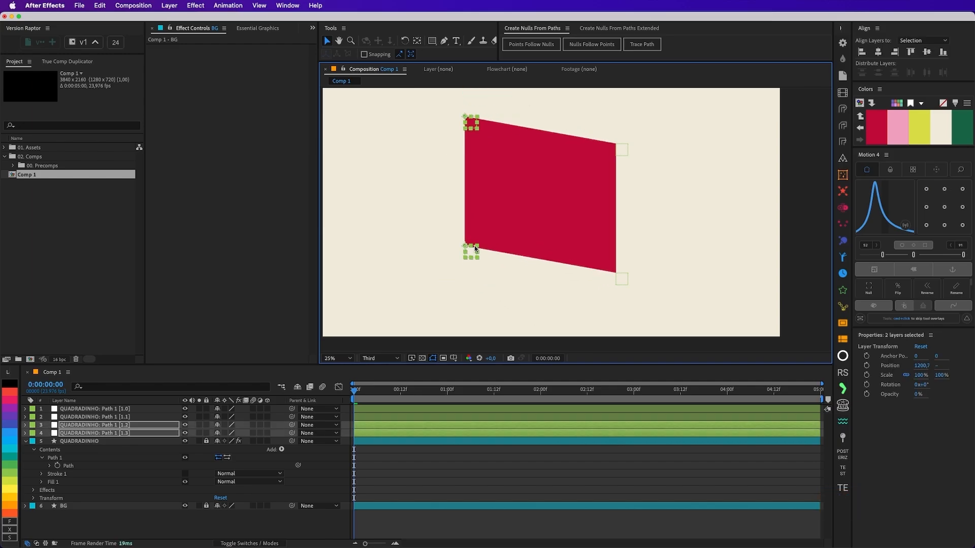
- Undo the corner null test move and duplicate the unlocked QUADRADINHO layer together with its four corner nulls
{"action": "key", "text": "super+z"}
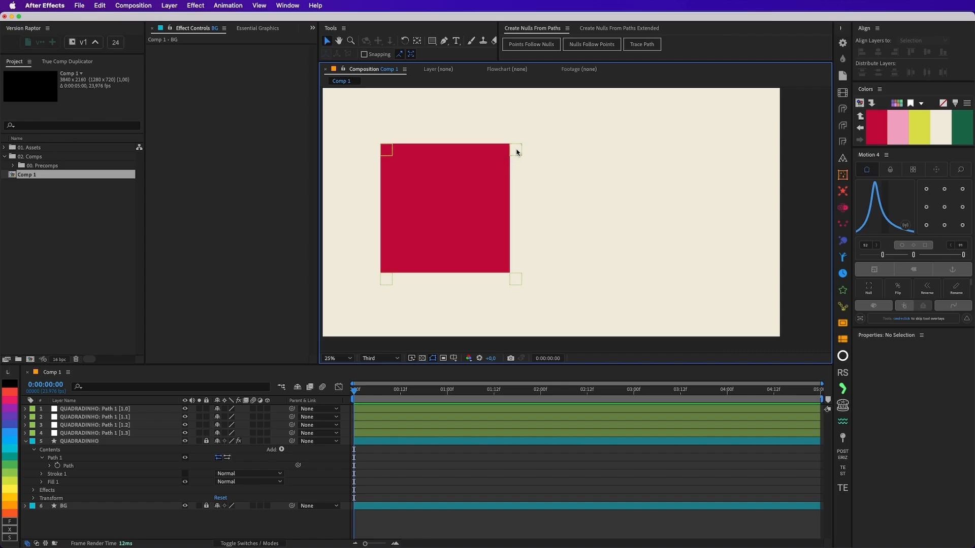
{"action": "left_click_drag", "start_coordinate": [532, 125], "coordinate": [514, 278]}
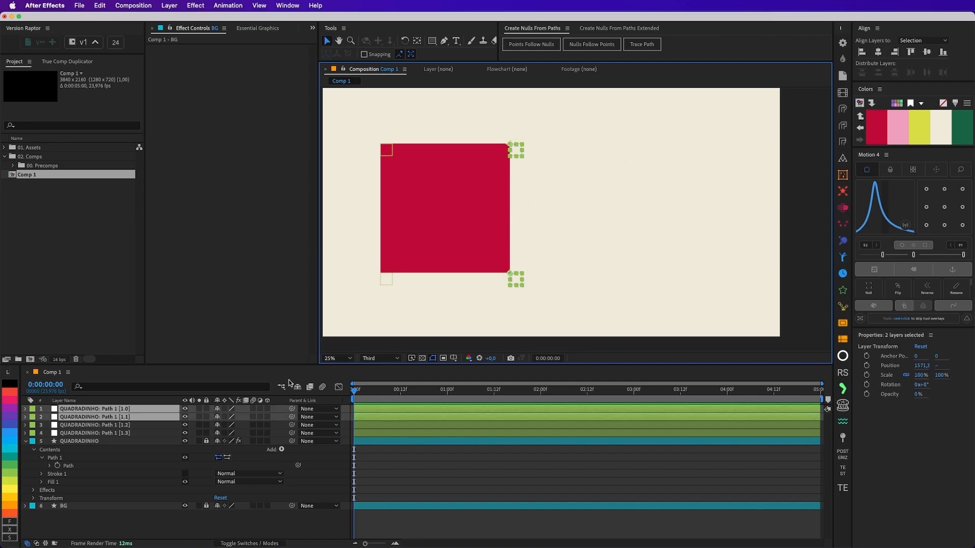
{"action": "left_click", "coordinate": [88, 521]}
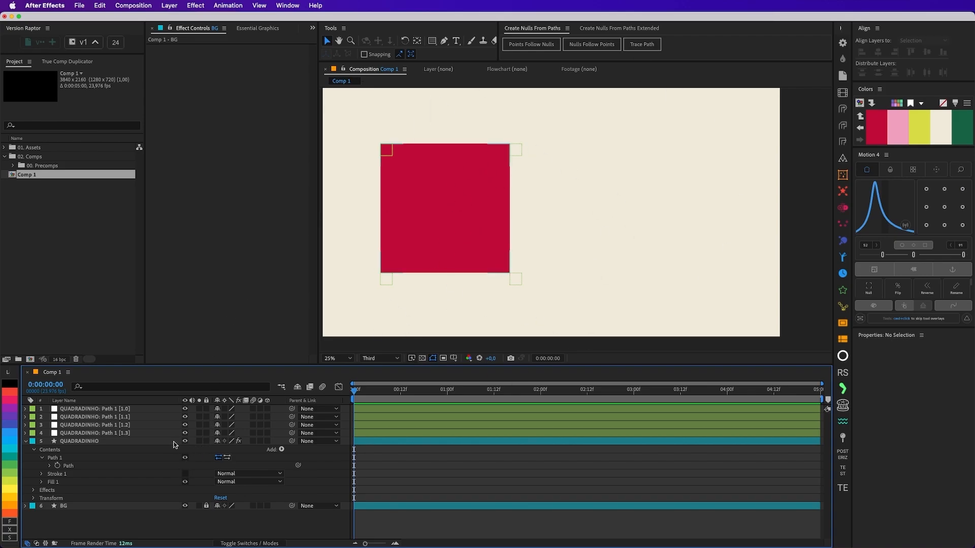
{"action": "left_click", "coordinate": [110, 440]}
{"action": "left_click", "coordinate": [116, 410], "text": "shift"}
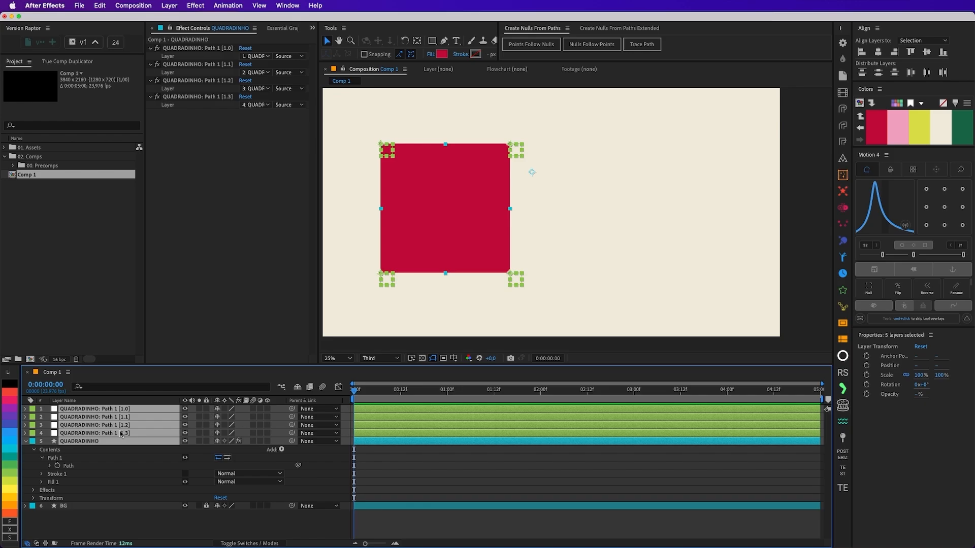
{"action": "key", "text": "super+d"}
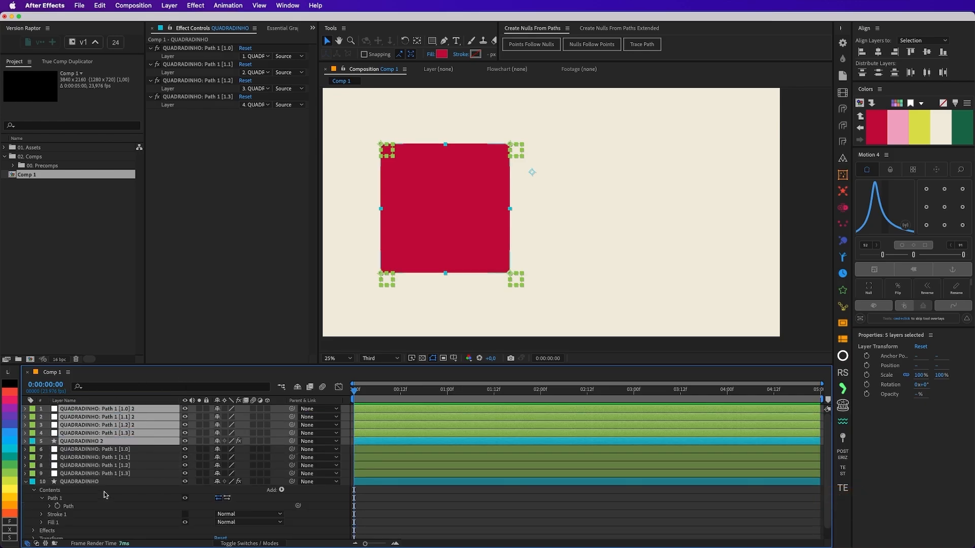
- Test the duplicated rig by moving the copied lower-right corner null away from the square, and undo the move
{"action": "left_click", "coordinate": [502, 287]}
{"action": "left_click", "coordinate": [516, 279]}
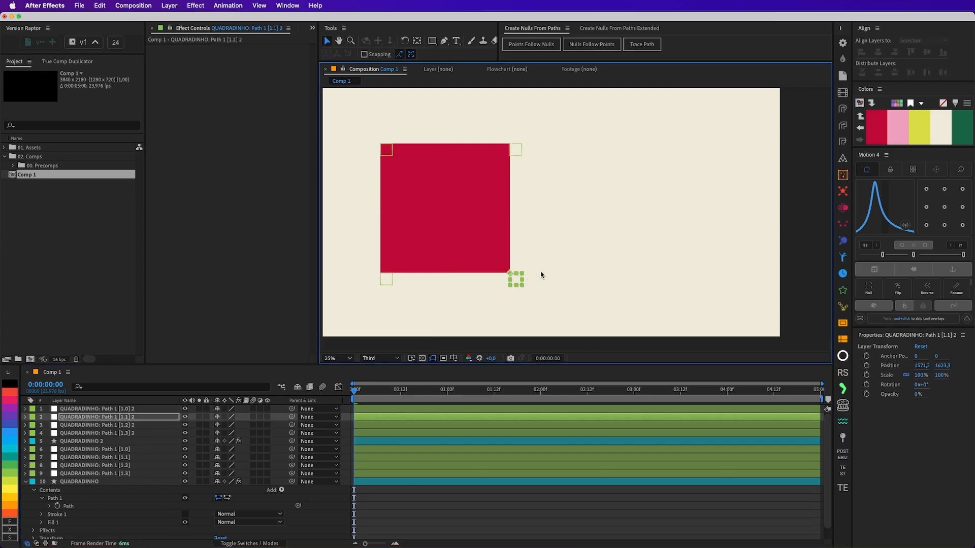
{"action": "left_click_drag", "start_coordinate": [517, 278], "coordinate": [573, 276]}
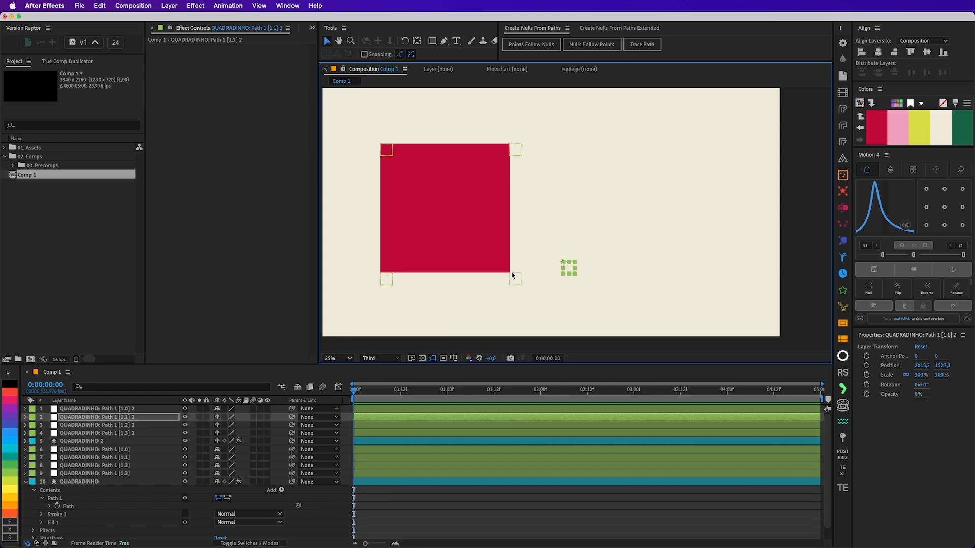
{"action": "key", "text": "super+z"}
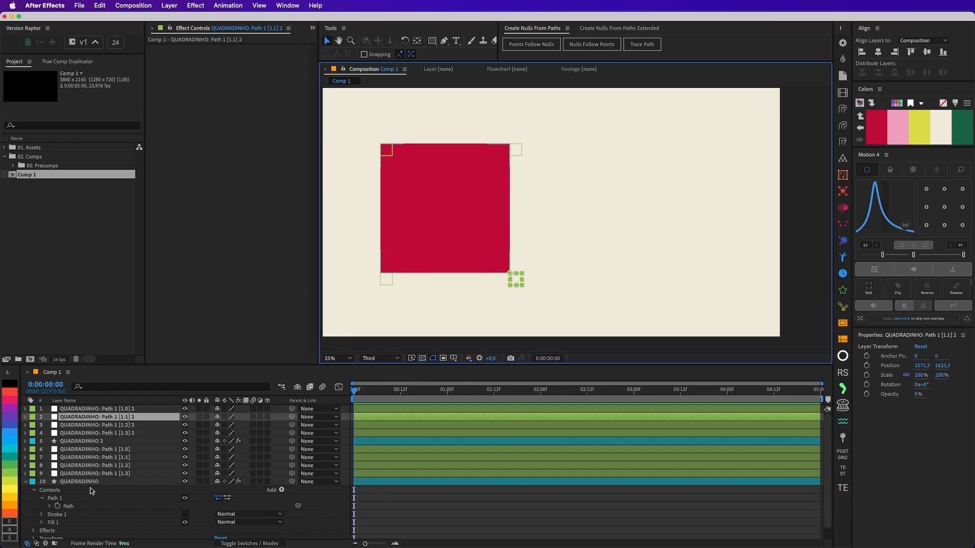
- Inspect the original QUADRADINHO layer's null links, try moving its four original nulls together, and undo the move
{"action": "left_click", "coordinate": [87, 481]}
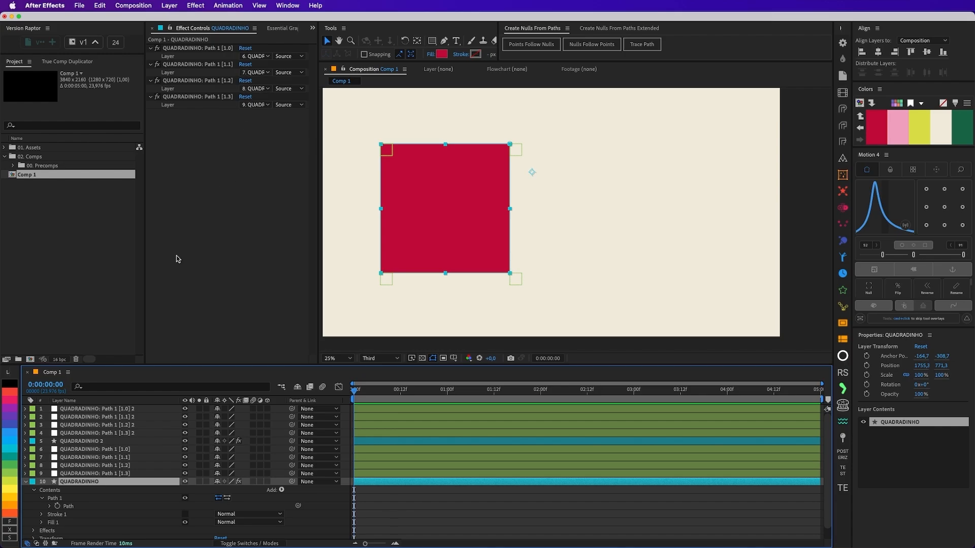
{"action": "left_click", "coordinate": [46, 451]}
{"action": "left_click", "coordinate": [90, 474], "text": "shift"}
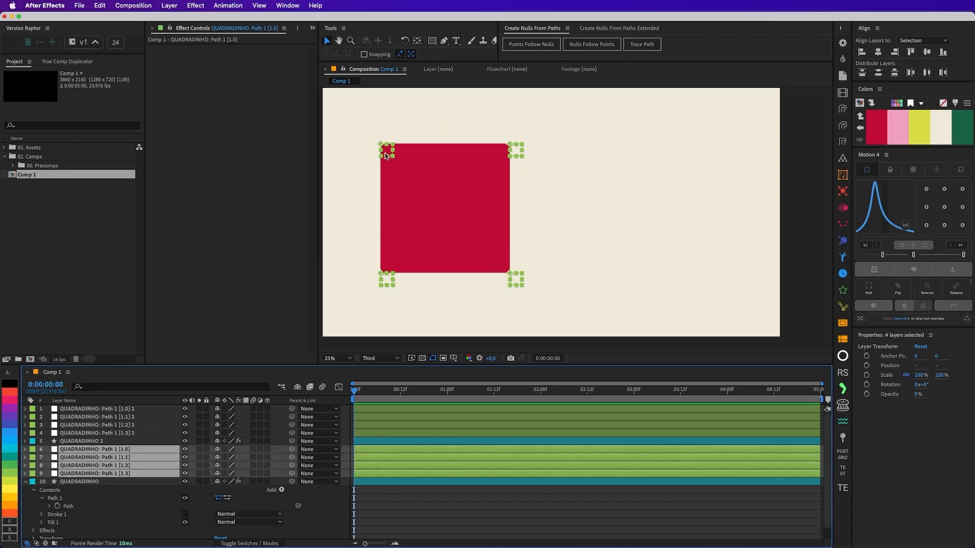
{"action": "left_click_drag", "start_coordinate": [385, 154], "coordinate": [406, 159]}
{"action": "key", "text": "super+z"}
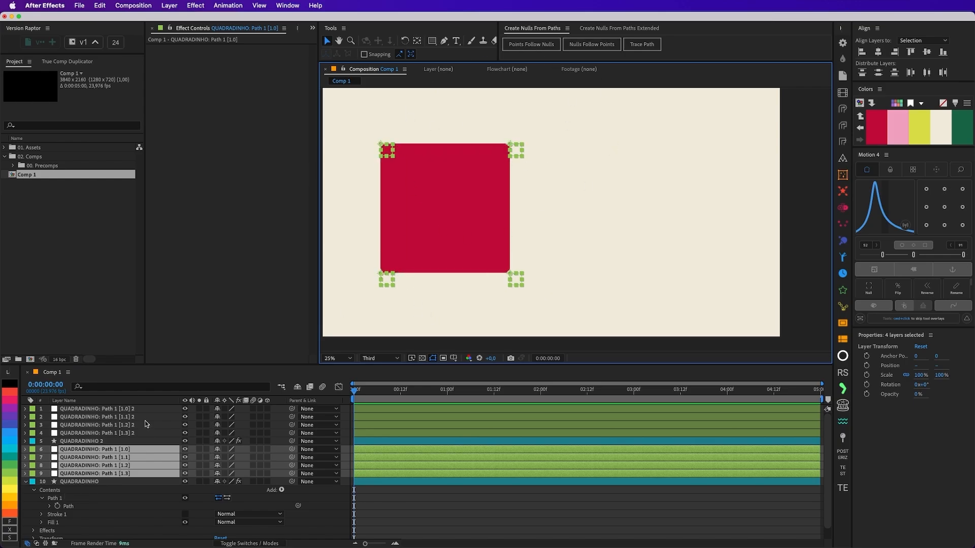
- Relink QUADRADINHO 2's four Path 1 layer controls to the matching duplicated nulls, Path 1 [1.0] 2 through Path 1 [1.3] 2
{"action": "left_click", "coordinate": [102, 441]}
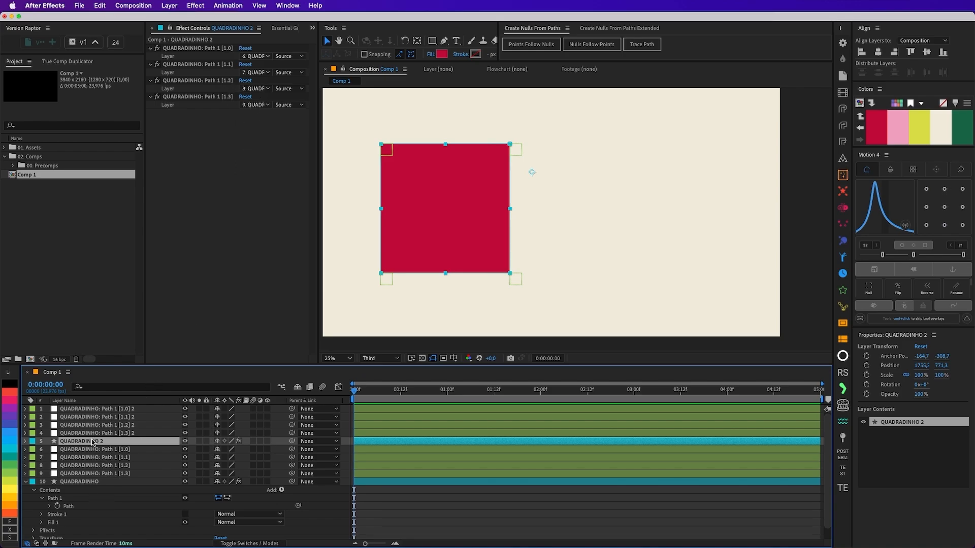
{"action": "left_click", "coordinate": [256, 56]}
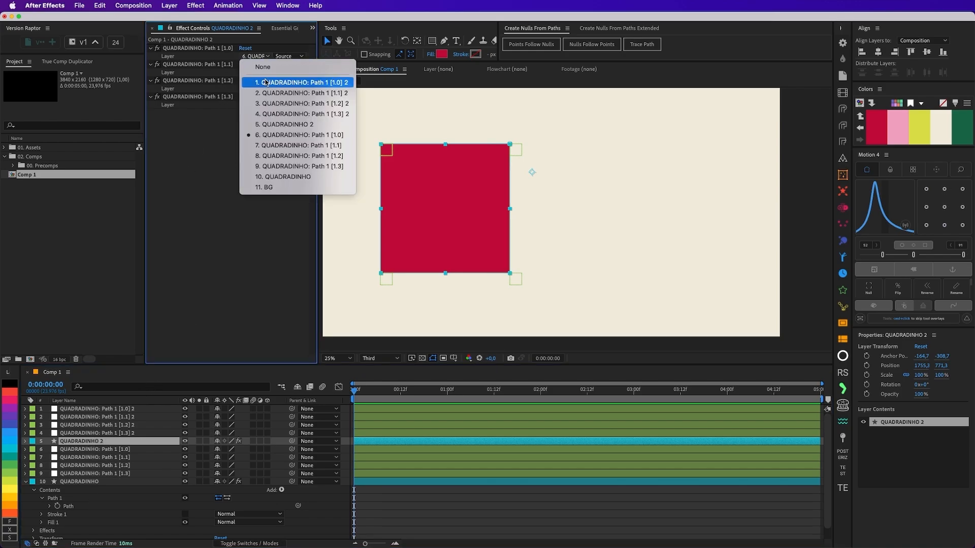
{"action": "left_click", "coordinate": [265, 83]}
{"action": "left_click", "coordinate": [256, 72]}
{"action": "left_click", "coordinate": [265, 109]}
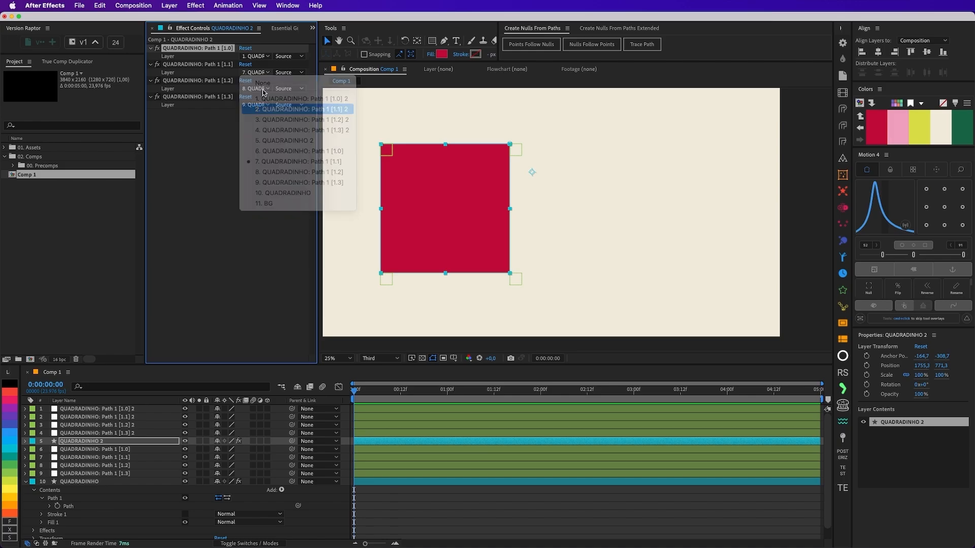
{"action": "left_click", "coordinate": [260, 89]}
{"action": "left_click", "coordinate": [295, 135]}
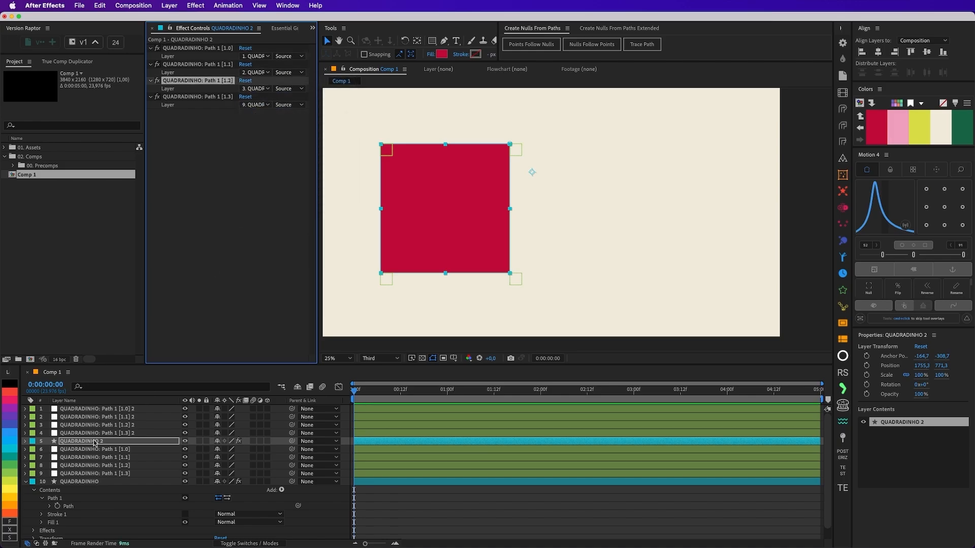
{"action": "left_click", "coordinate": [256, 105]}
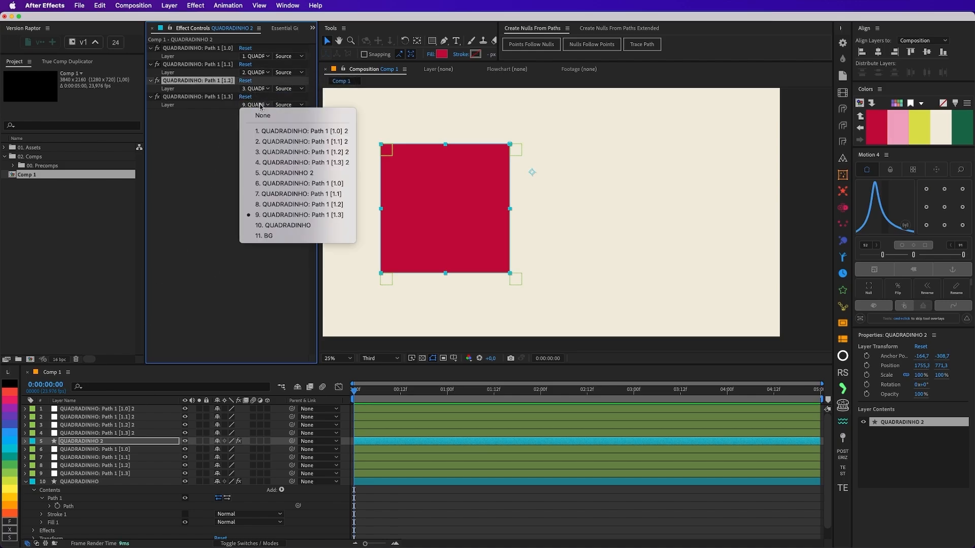
{"action": "left_click", "coordinate": [258, 162]}
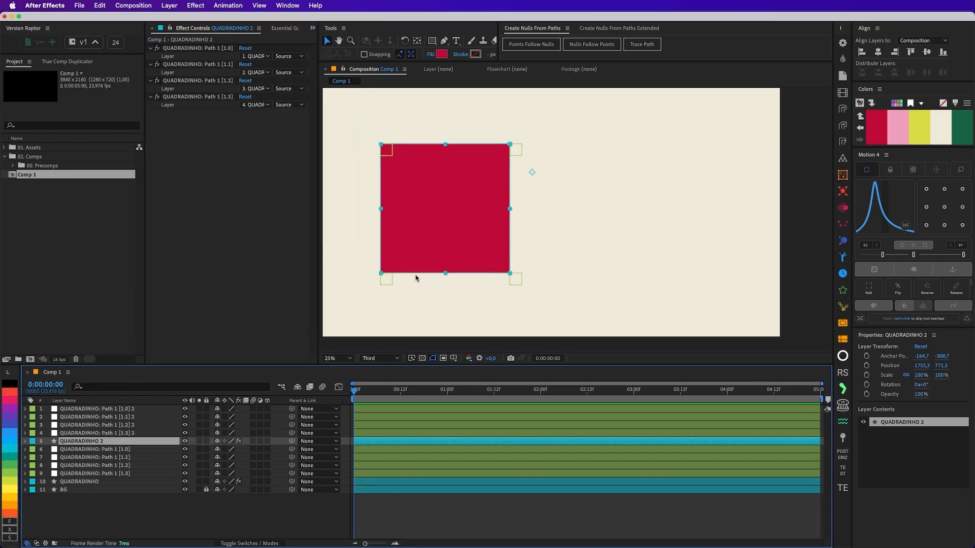
- Test the relinked copy by moving its two right-hand corner nulls outward together, and undo the move
{"action": "left_click", "coordinate": [391, 279]}
{"action": "left_click", "coordinate": [517, 279]}
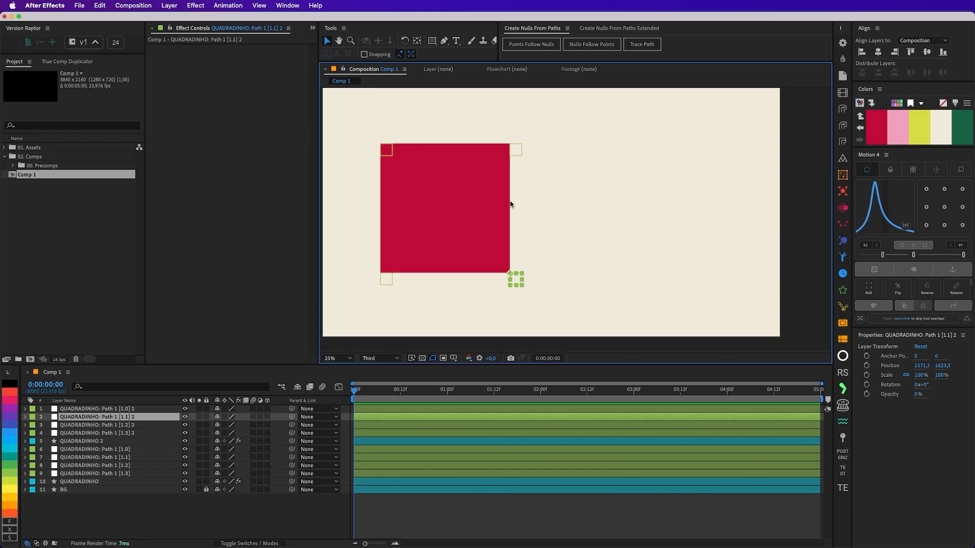
{"action": "left_click", "coordinate": [514, 158], "text": "shift"}
{"action": "left_click_drag", "start_coordinate": [514, 158], "coordinate": [565, 221]}
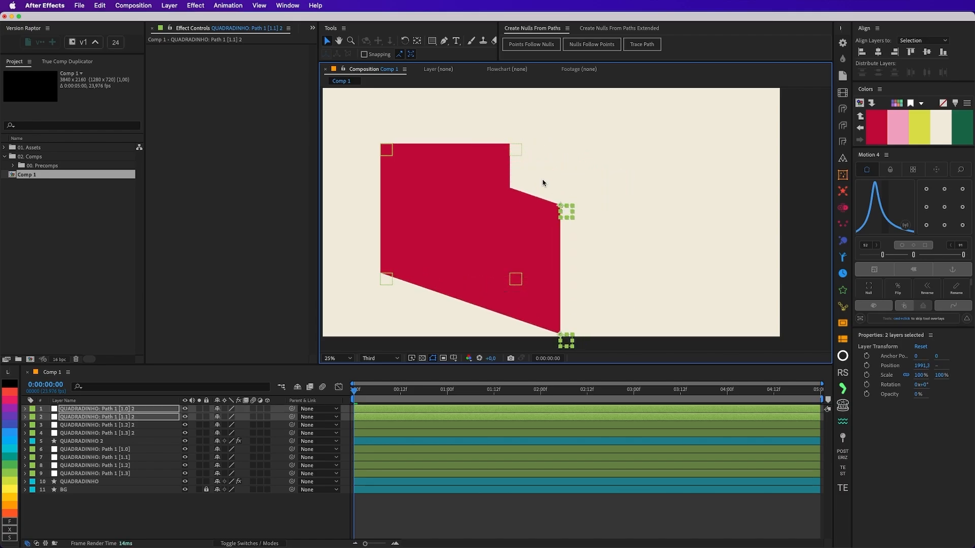
{"action": "key", "text": "super+z"}
- Fill QUADRADINHO 2 with yellow and move its four nulls horizontally so it sits just to the right of the red square
{"action": "left_click", "coordinate": [82, 441]}
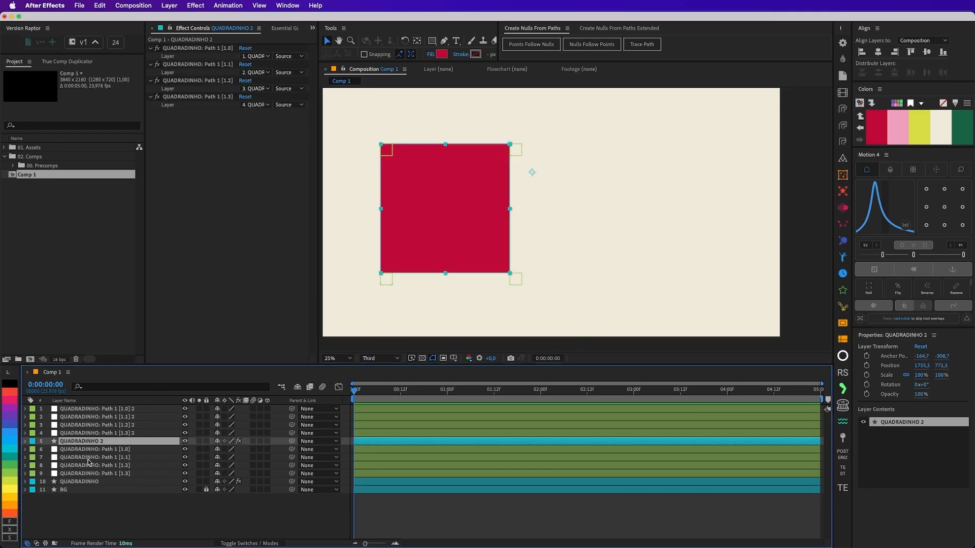
{"action": "left_click", "coordinate": [923, 138]}
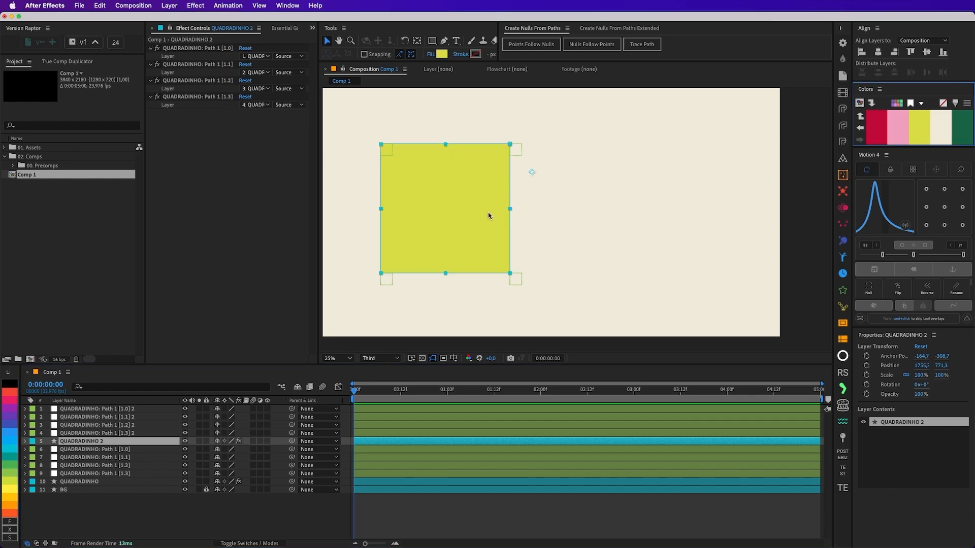
{"action": "left_click", "coordinate": [517, 152]}
{"action": "left_click", "coordinate": [117, 432], "text": "shift"}
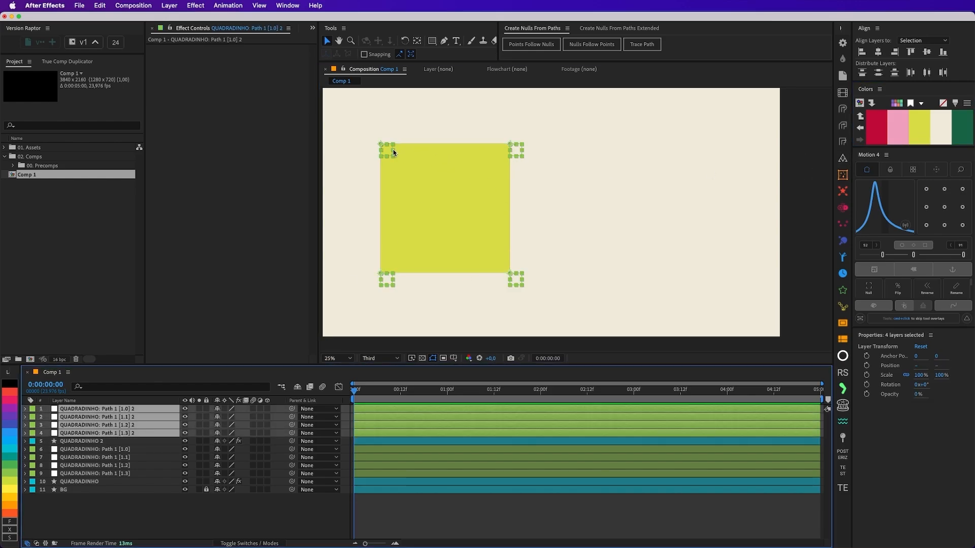
{"action": "left_click_drag", "start_coordinate": [389, 149], "coordinate": [522, 162]}
{"action": "left_click", "coordinate": [456, 500]}
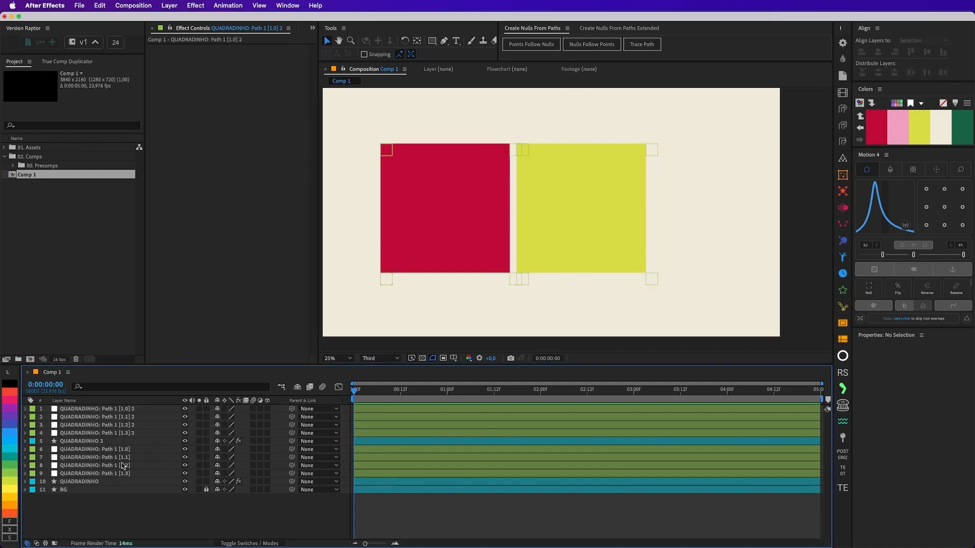
- Lock the QUADRADINHO 2 and QUADRADINHO layers, and undo a trial move of the four inner corner nulls
{"action": "left_click", "coordinate": [206, 441]}
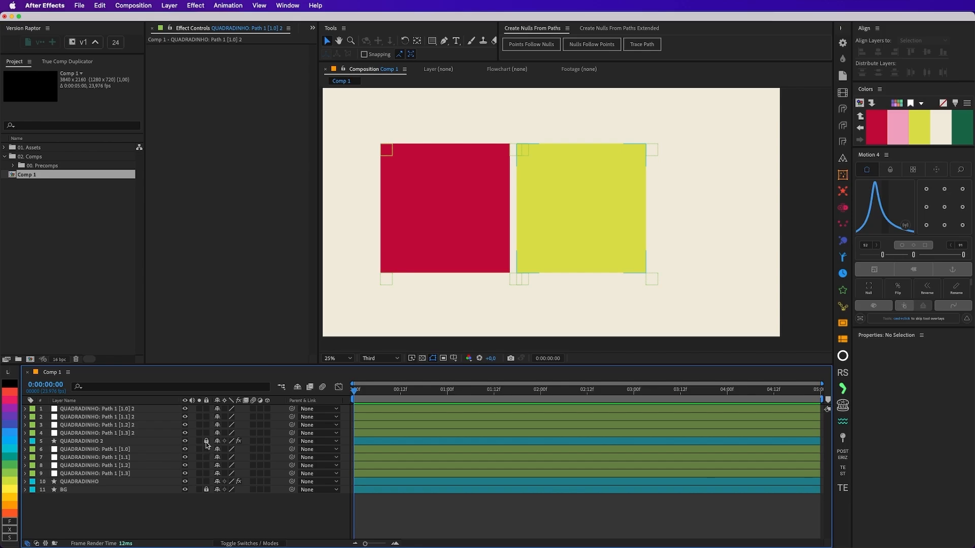
{"action": "left_click", "coordinate": [206, 482]}
{"action": "key", "text": "super+z"}
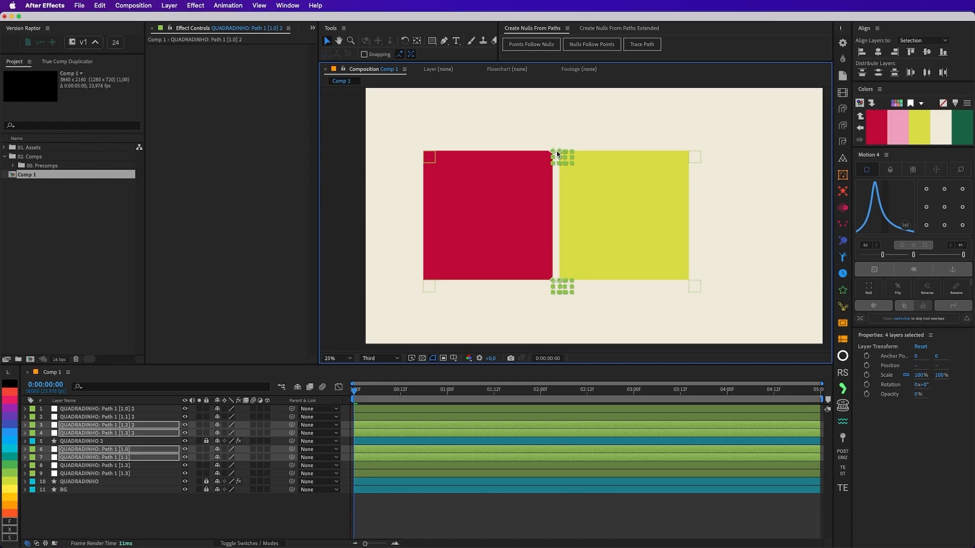
{"action": "scroll", "coordinate": [555, 158], "scroll_direction": "up", "scroll_amount": 2}
{"action": "scroll", "coordinate": [561, 203], "scroll_direction": "down", "scroll_amount": 2}
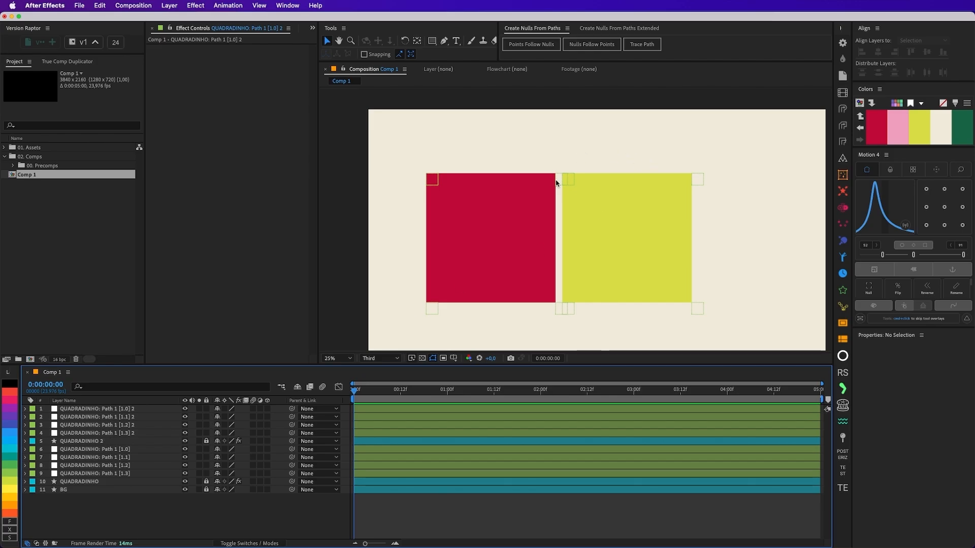
- Try moving the red square's upper-right null, undo it, and select the four inner nulls before clearing the selection
{"action": "mouse_move", "coordinate": [558, 181]}
{"action": "left_mouse_down"}
{"action": "mouse_move", "coordinate": [536, 121]}
{"action": "mouse_move", "coordinate": [559, 180]}
{"action": "left_mouse_up"}
{"action": "key", "text": "super+z"}
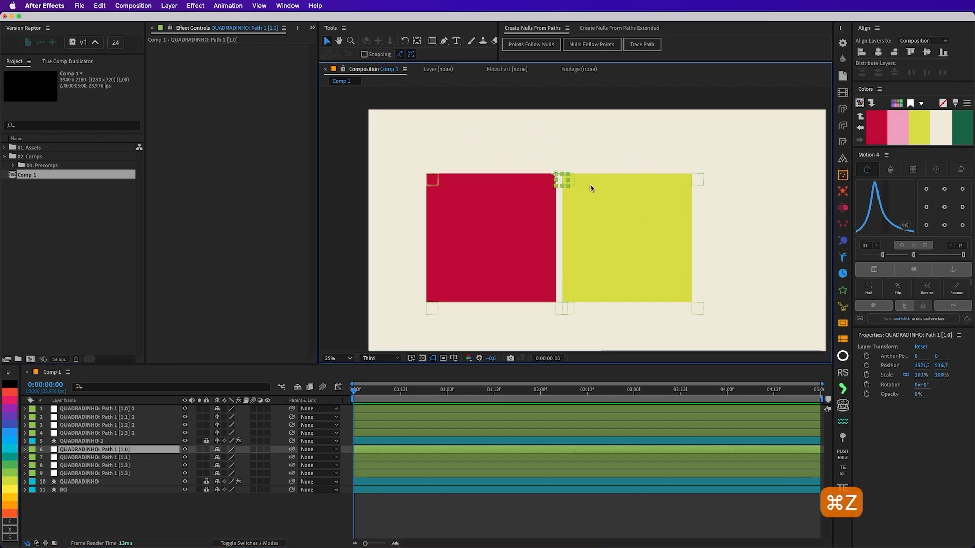
{"action": "left_click_drag", "start_coordinate": [557, 331], "coordinate": [605, 166]}
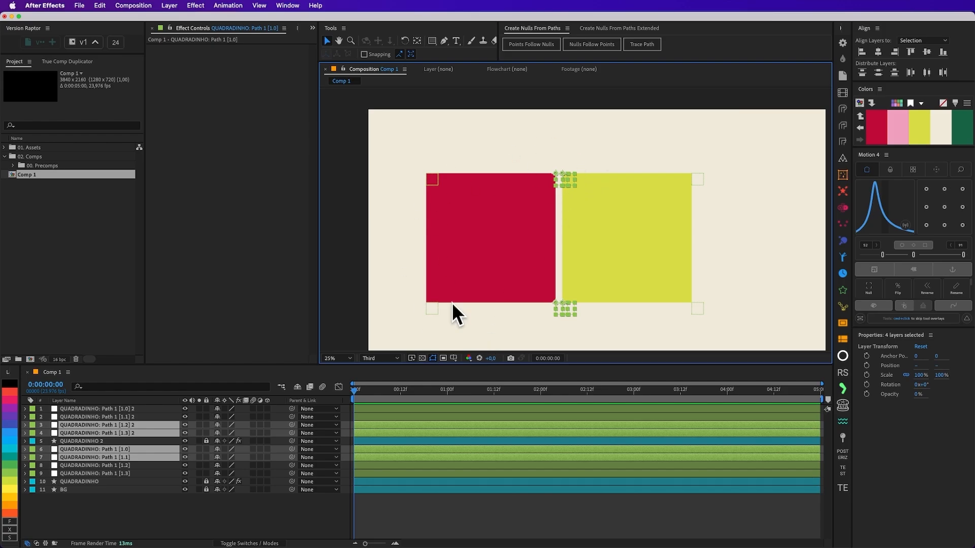
{"action": "key", "text": "super+shift+a"}
- Create a new null object and place it midway along the gap between the two squares, at about 1596, 1060
{"action": "left_click", "coordinate": [170, 5]}
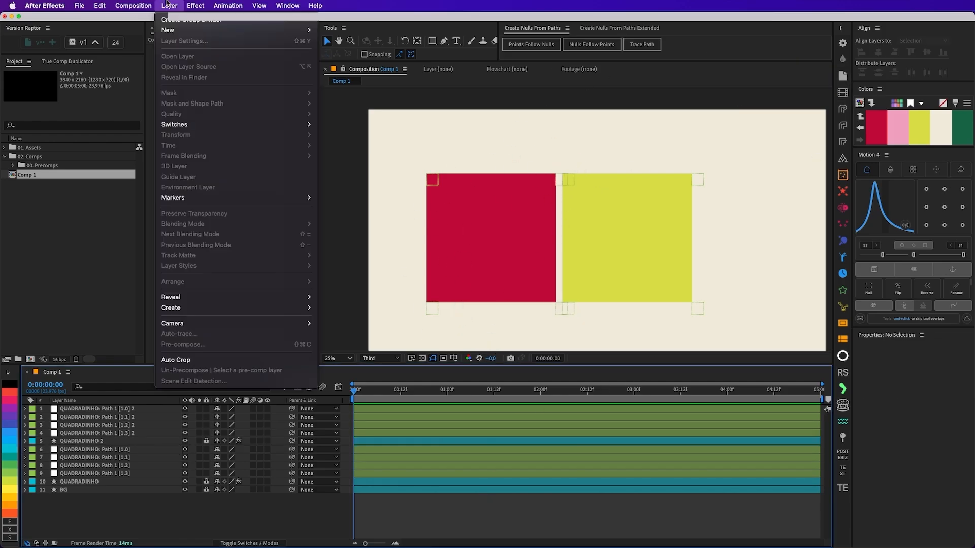
{"action": "mouse_move", "coordinate": [172, 30]}
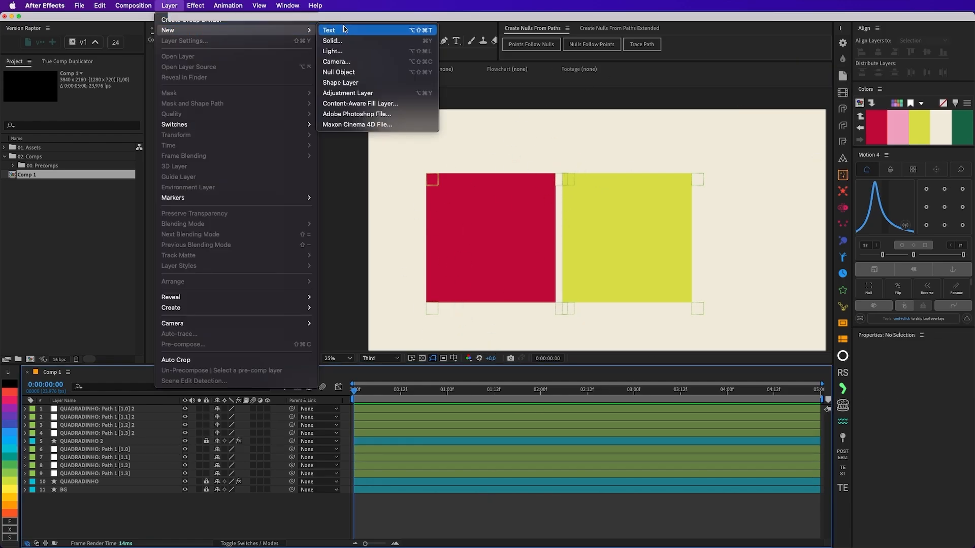
{"action": "left_click", "coordinate": [364, 76]}
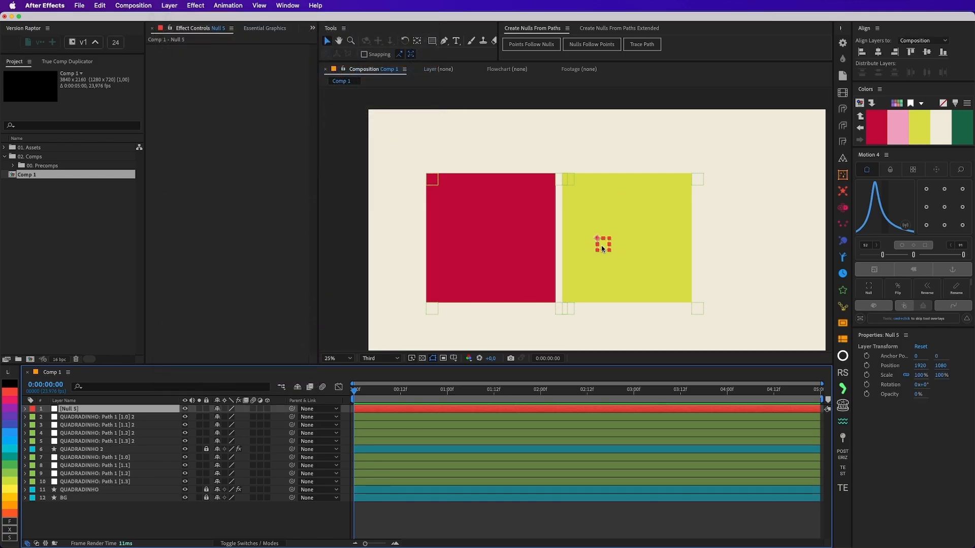
{"action": "left_click_drag", "start_coordinate": [602, 248], "coordinate": [564, 245]}
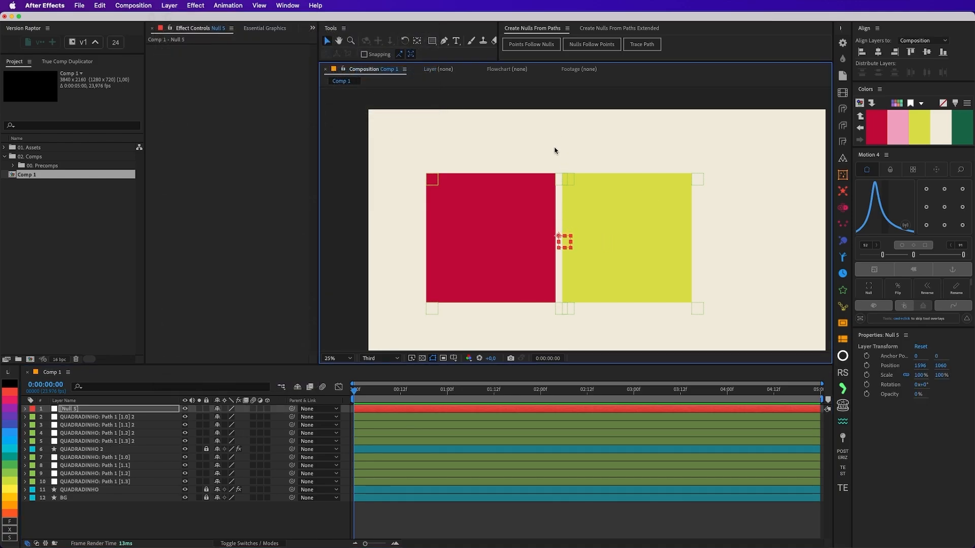
- Select the four inner corner nulls of both squares and parent them to the new Null 5
{"action": "left_click", "coordinate": [570, 182]}
{"action": "left_click", "coordinate": [558, 181], "text": "shift"}
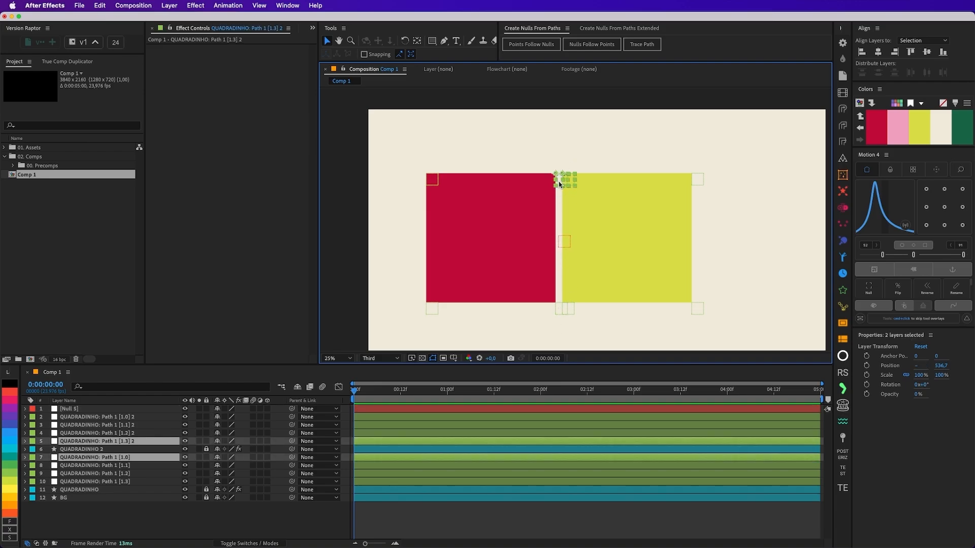
{"action": "left_click", "coordinate": [572, 308], "text": "shift"}
{"action": "left_click", "coordinate": [562, 309], "text": "shift"}
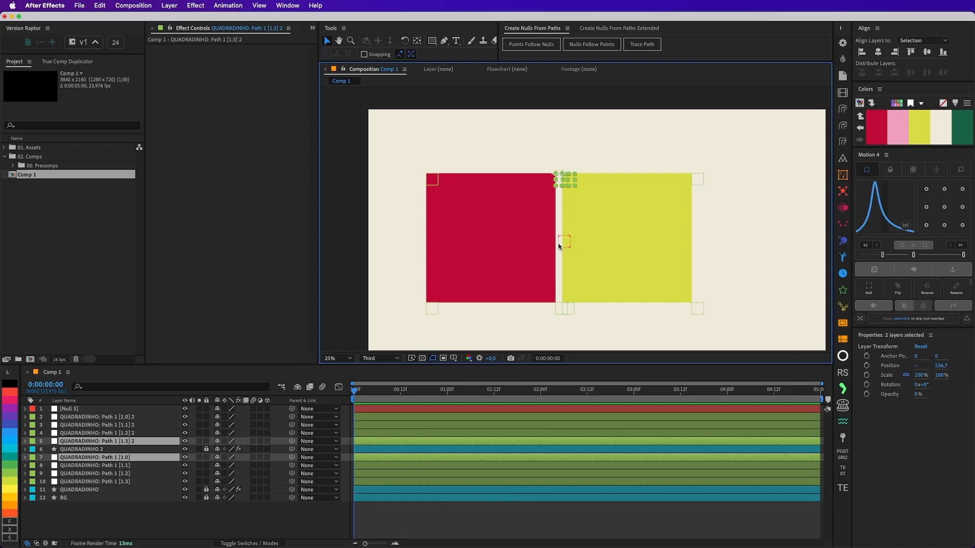
{"action": "left_click", "coordinate": [570, 312], "text": "shift"}
{"action": "left_click", "coordinate": [559, 311], "text": "shift"}
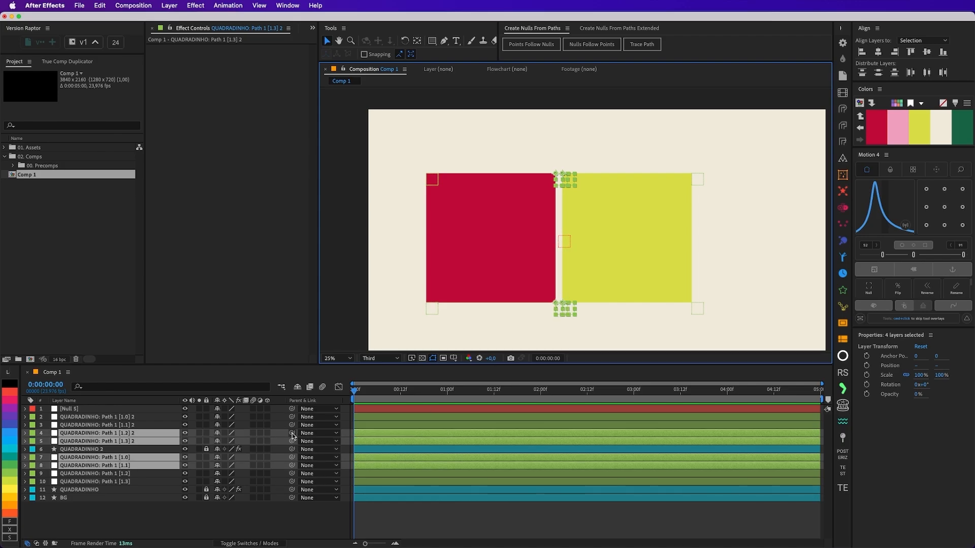
{"action": "left_click_drag", "start_coordinate": [293, 435], "coordinate": [140, 410]}
- Rename the Null 5 layer as CONTROLADOR
{"action": "left_click", "coordinate": [140, 410]}
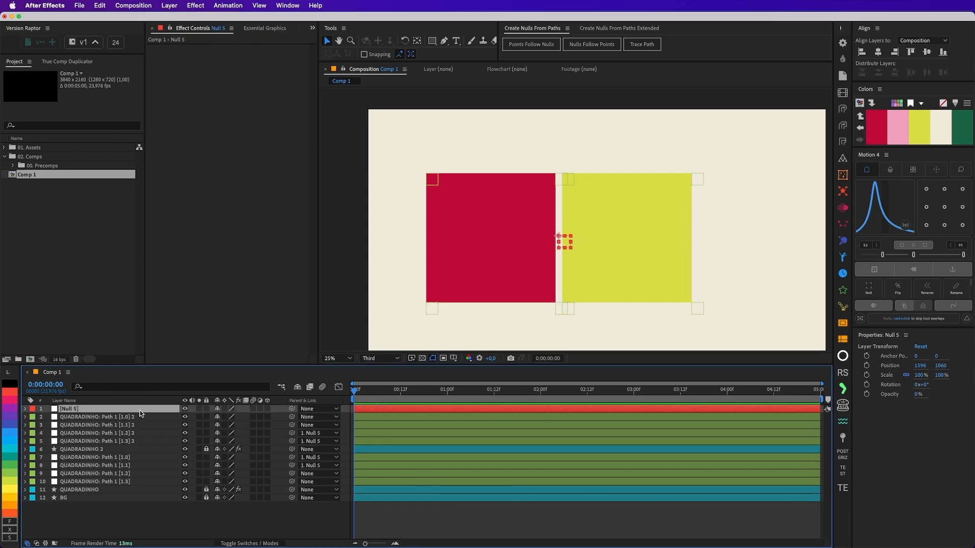
{"action": "key", "text": "Return"}
{"action": "type", "text": "CONTROL"}
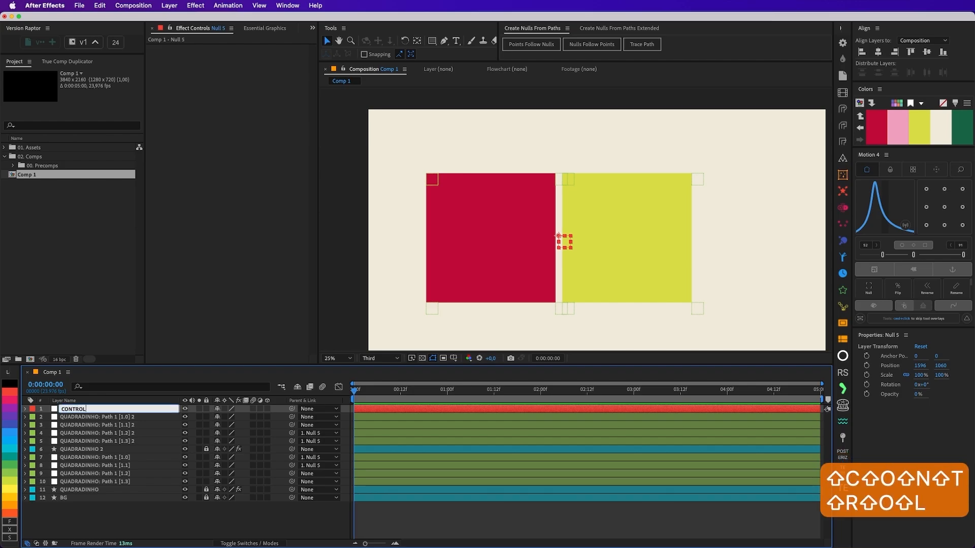
{"action": "type", "text": "ADOR"}
{"action": "key", "text": "Return"}
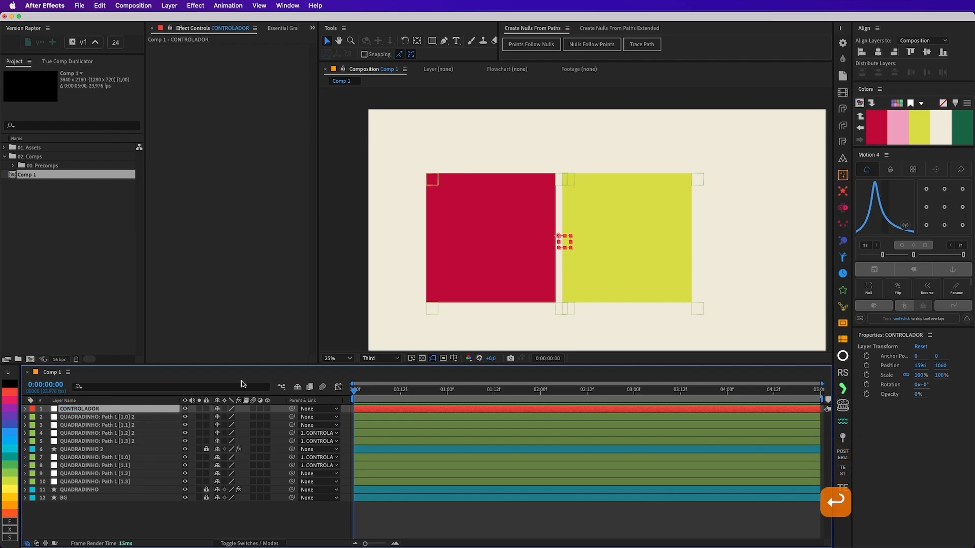
- Test the rig by moving CONTROLADOR and the red square's upper inner null, and undo a trial scaling of CONTROLADOR
{"action": "left_click", "coordinate": [566, 276]}
{"action": "mouse_move", "coordinate": [562, 244]}
{"action": "left_mouse_down"}
{"action": "mouse_move", "coordinate": [509, 237]}
{"action": "mouse_move", "coordinate": [556, 175]}
{"action": "mouse_move", "coordinate": [600, 238]}
{"action": "mouse_move", "coordinate": [552, 239]}
{"action": "left_mouse_up"}
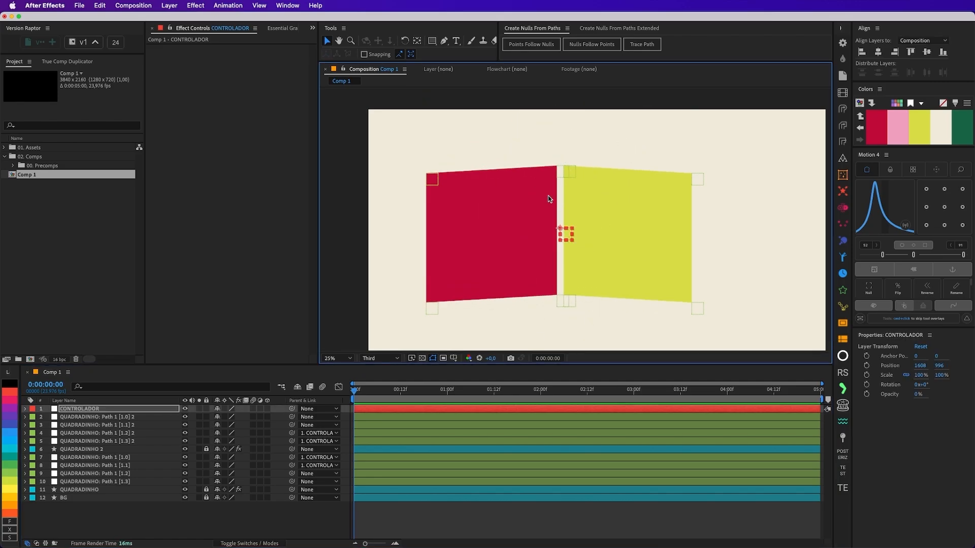
{"action": "left_click_drag", "start_coordinate": [564, 172], "coordinate": [521, 171]}
{"action": "left_click_drag", "start_coordinate": [569, 239], "coordinate": [546, 249]}
{"action": "key", "text": "super+z"}
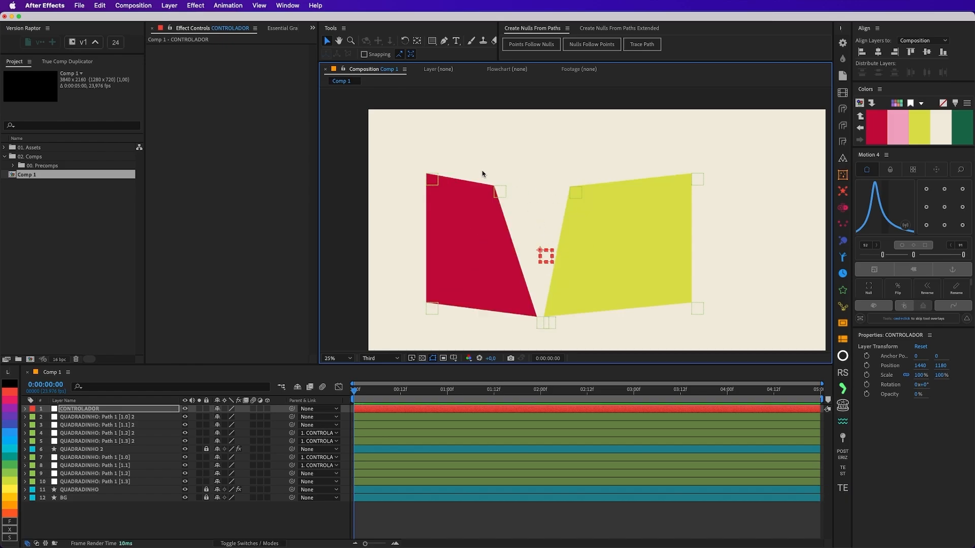
{"action": "left_click_drag", "start_coordinate": [546, 259], "coordinate": [559, 237]}
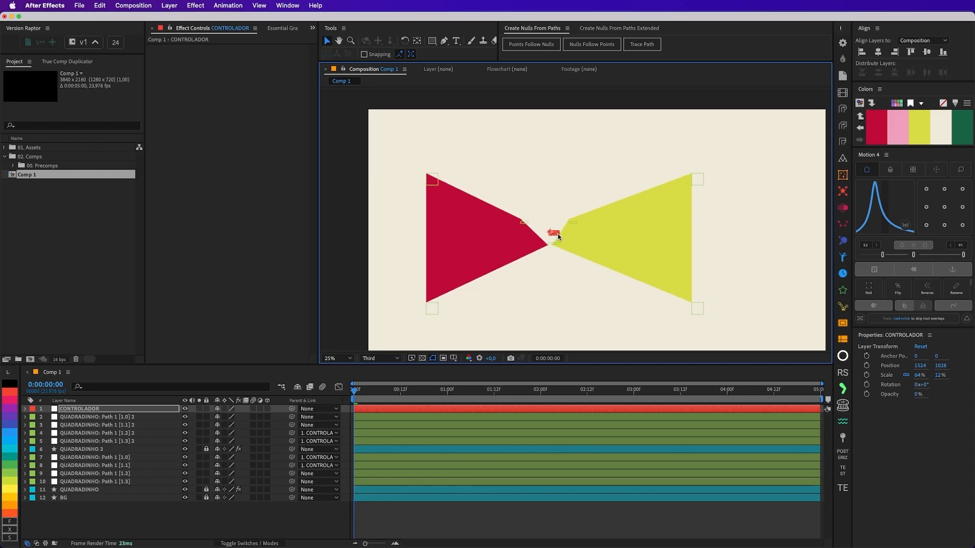
{"action": "key", "text": "super+z"}
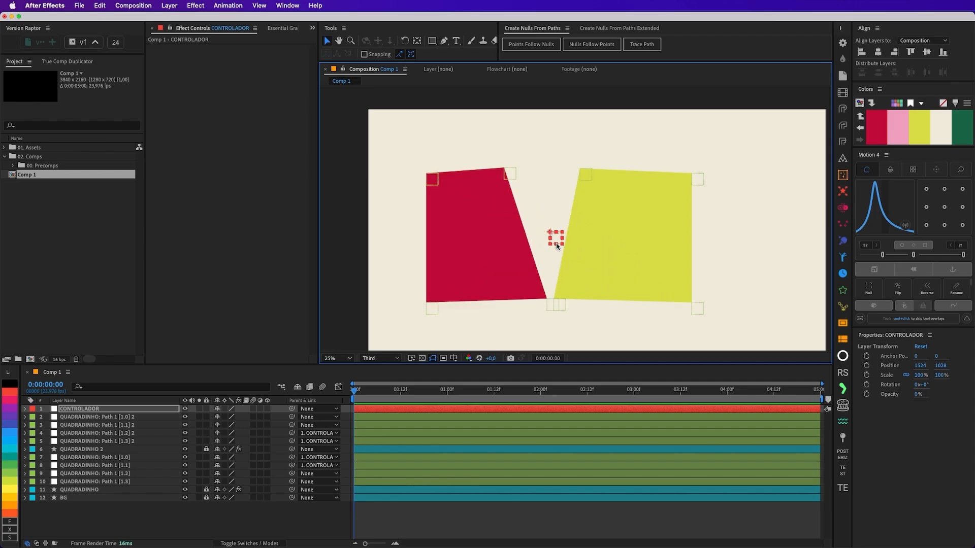
- Scale the CONTROLADOR null to 0% horizontally and 132% vertically, and shift its position horizontally to slide the shared edge
{"action": "mouse_move", "coordinate": [556, 246]}
{"action": "left_mouse_down"}
{"action": "mouse_move", "coordinate": [553, 232]}
{"action": "mouse_move", "coordinate": [550, 241]}
{"action": "left_mouse_up"}
{"action": "key", "text": "p"}
{"action": "left_click_drag", "start_coordinate": [244, 417], "coordinate": [218, 417]}
{"action": "key", "text": "super+z"}
{"action": "left_click_drag", "start_coordinate": [449, 395], "coordinate": [325, 381]}
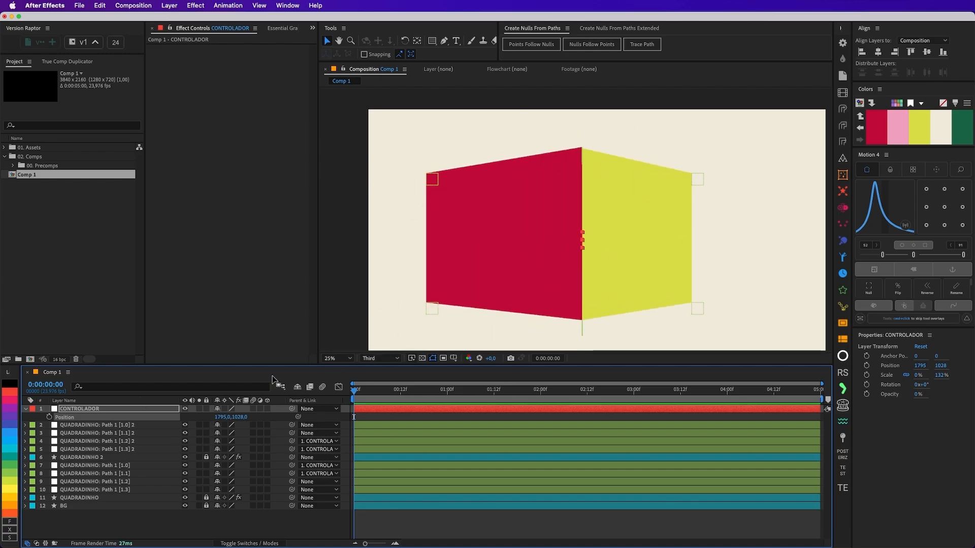
{"action": "left_click_drag", "start_coordinate": [218, 416], "coordinate": [262, 418]}
- Undo the whole rig, the duplicated square and all nulls, back to the single centred QUADRADINHO square over BG
{"action": "key", "text": "super+z"}
{"action": "key", "text": "super+z"}
{"action": "key", "text": "super+z"}
{"action": "key", "text": "super+z"}
{"action": "key", "text": "super+z"}
{"action": "key", "text": "super+z"}
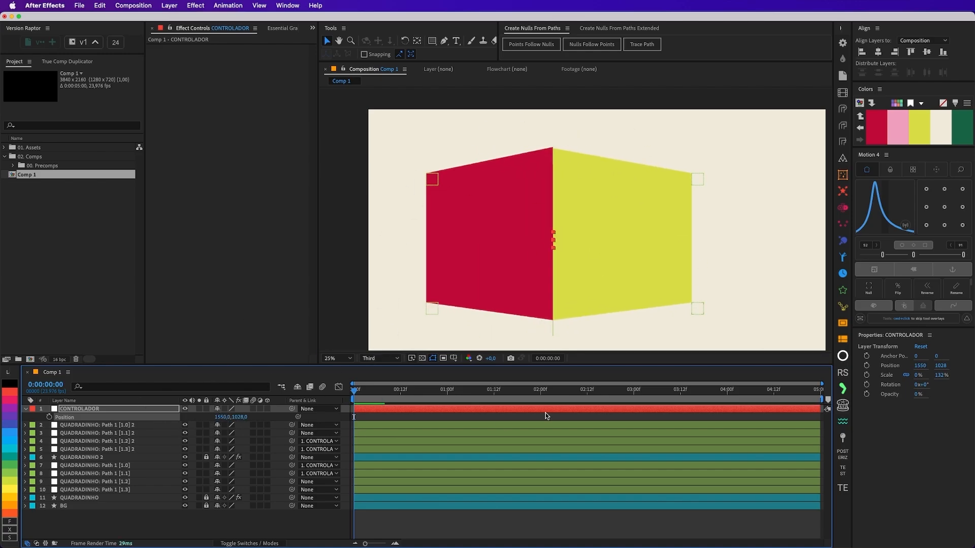
{"action": "key", "text": "super+z"}
{"action": "key", "text": "super+z"}
{"action": "key", "text": "super+z"}
{"action": "key", "text": "super+z"}
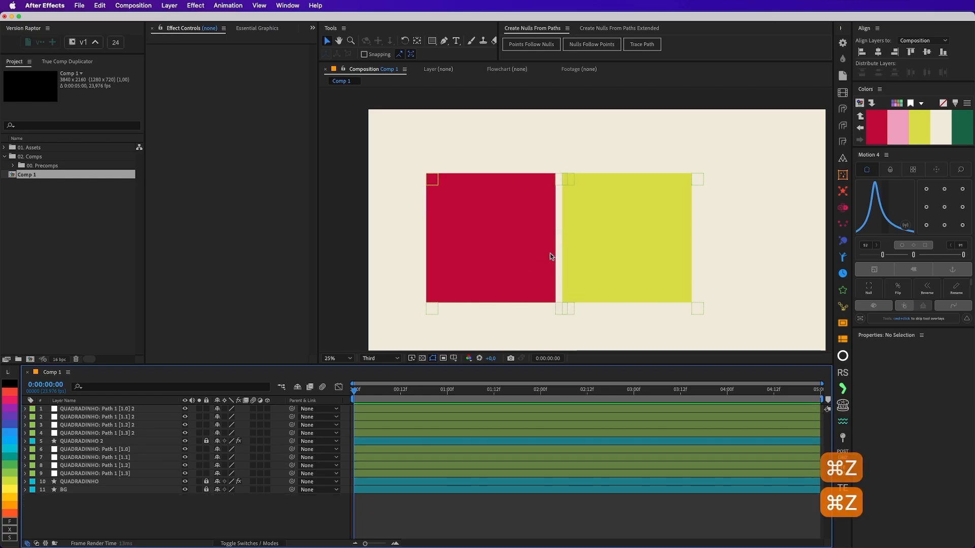
{"action": "key", "text": "super+z"}
{"action": "key", "text": "super+z"}
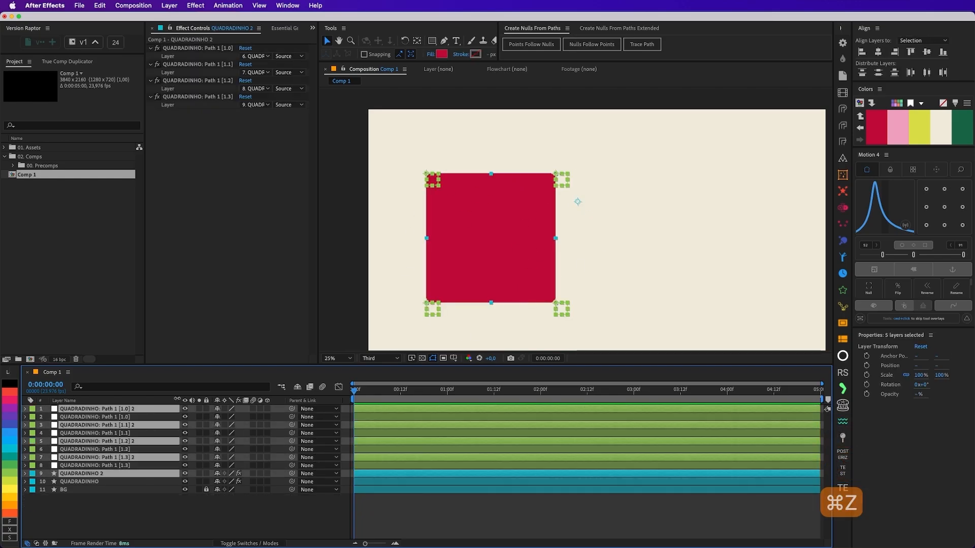
{"action": "key", "text": "super+z"}
{"action": "key", "text": "super+z"}
{"action": "key", "text": "super+z"}
{"action": "key", "text": "super+z"}
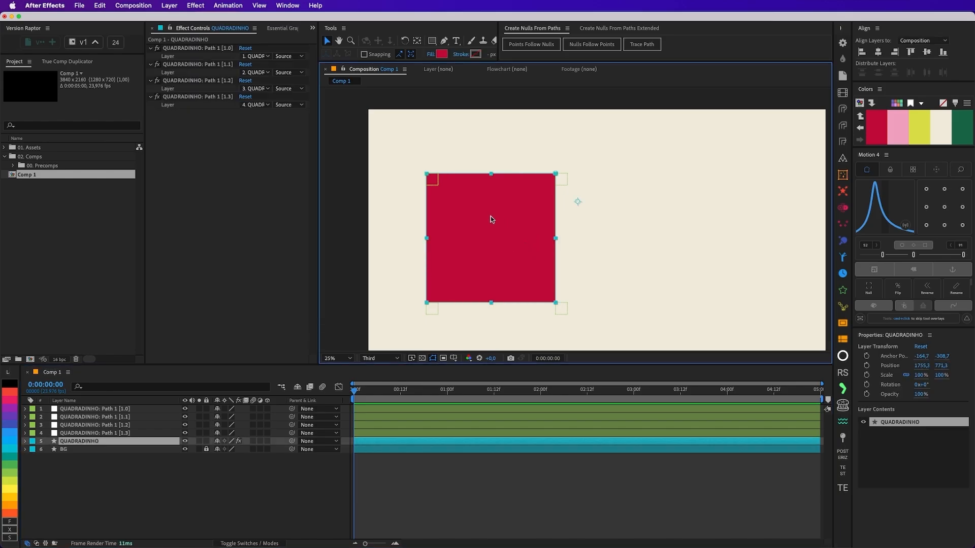
{"action": "key", "text": "super+z"}
{"action": "key", "text": "super+z"}
{"action": "key", "text": "super+z"}
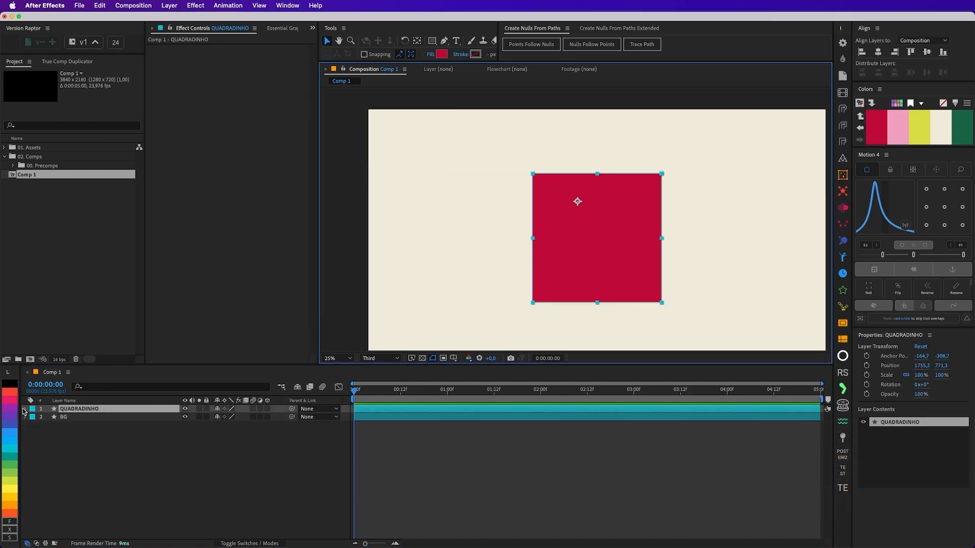
- Reveal the Path property of QUADRADINHO and set its first keyframe at 0:00:00:00
{"action": "left_click", "coordinate": [25, 410]}
{"action": "left_click", "coordinate": [66, 434]}
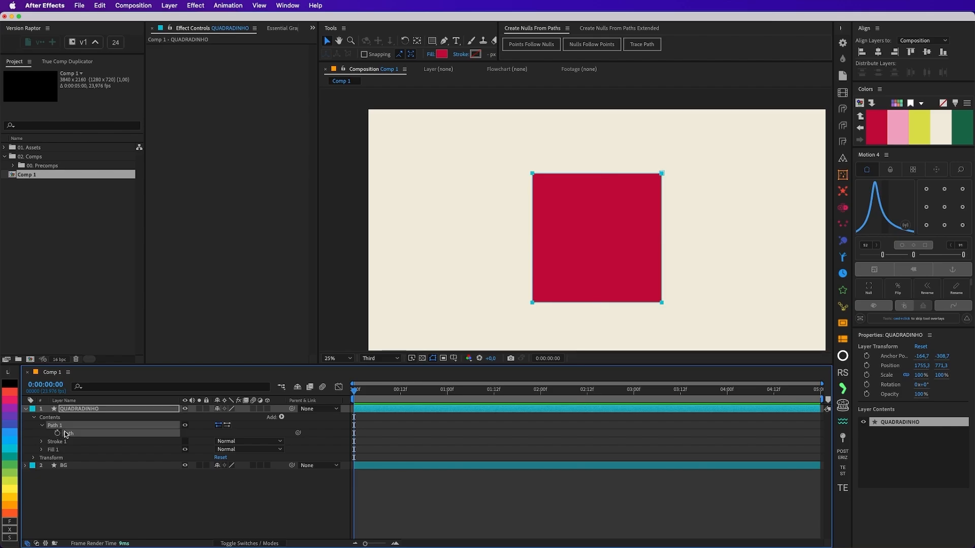
{"action": "left_click", "coordinate": [529, 176]}
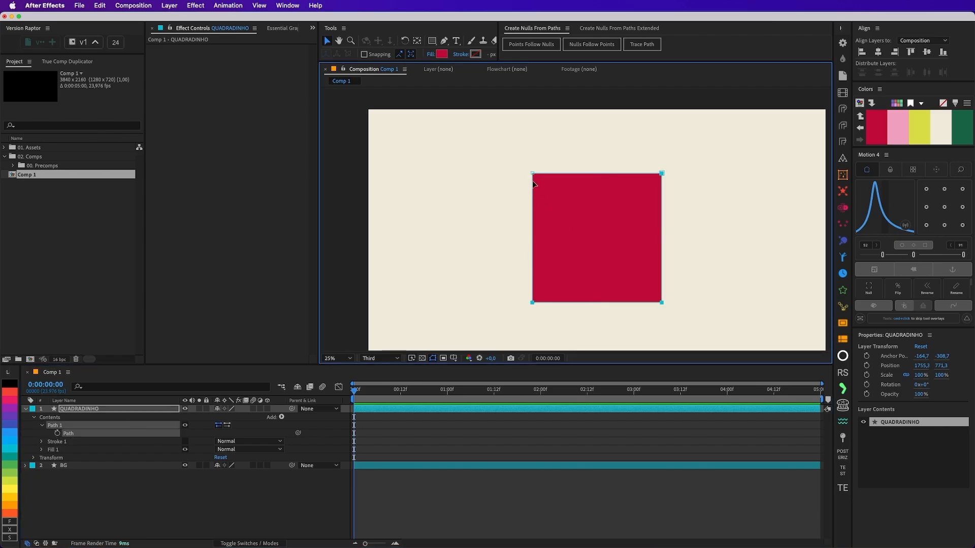
{"action": "left_click", "coordinate": [57, 433]}
- At 0:00:00:20, move the square's two upper corners outward horizontally to keyframe a wide inverted trapezoid
{"action": "key", "text": "super+shift+Right"}
{"action": "key", "text": "super+shift+Right"}
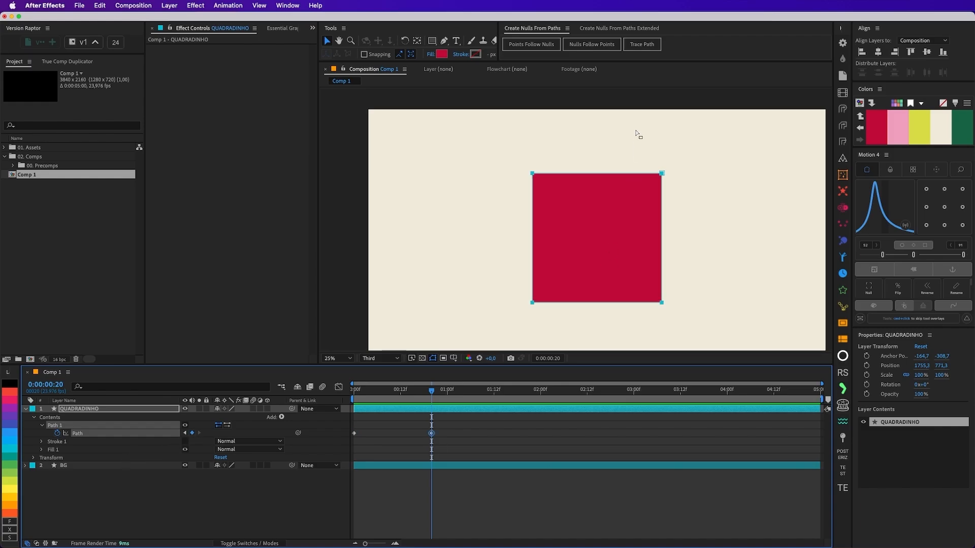
{"action": "key", "text": "super+z"}
{"action": "left_click_drag", "start_coordinate": [532, 174], "coordinate": [455, 174]}
{"action": "left_click_drag", "start_coordinate": [661, 173], "coordinate": [752, 173]}
{"action": "left_click_drag", "start_coordinate": [431, 392], "coordinate": [432, 413]}
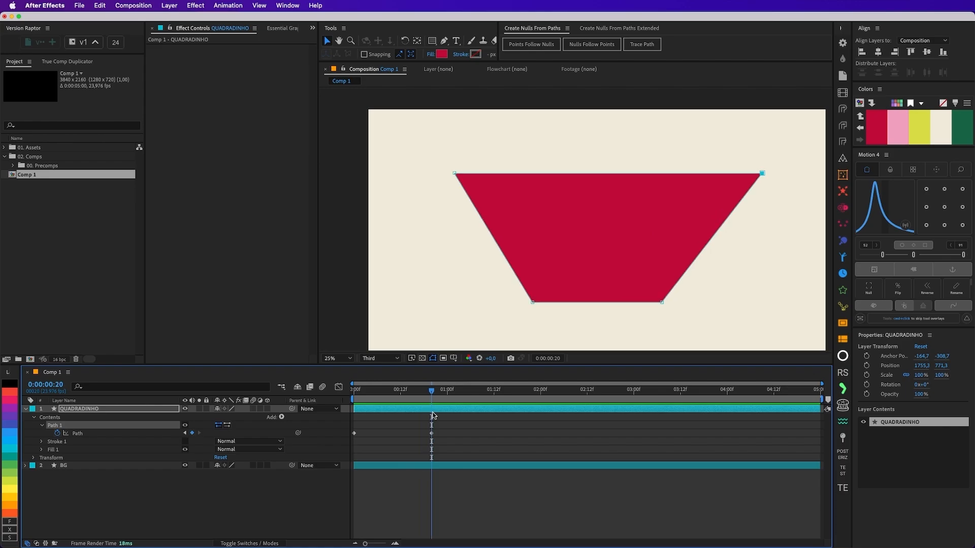
- Create nulls that follow the points of QUADRADINHO's animated path, and clear the selection
{"action": "left_click", "coordinate": [84, 435]}
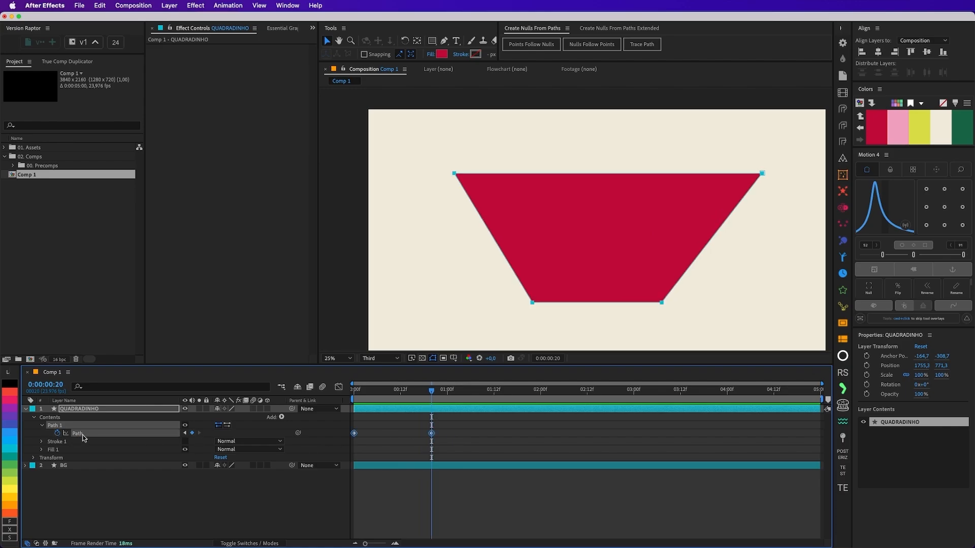
{"action": "left_click", "coordinate": [589, 45]}
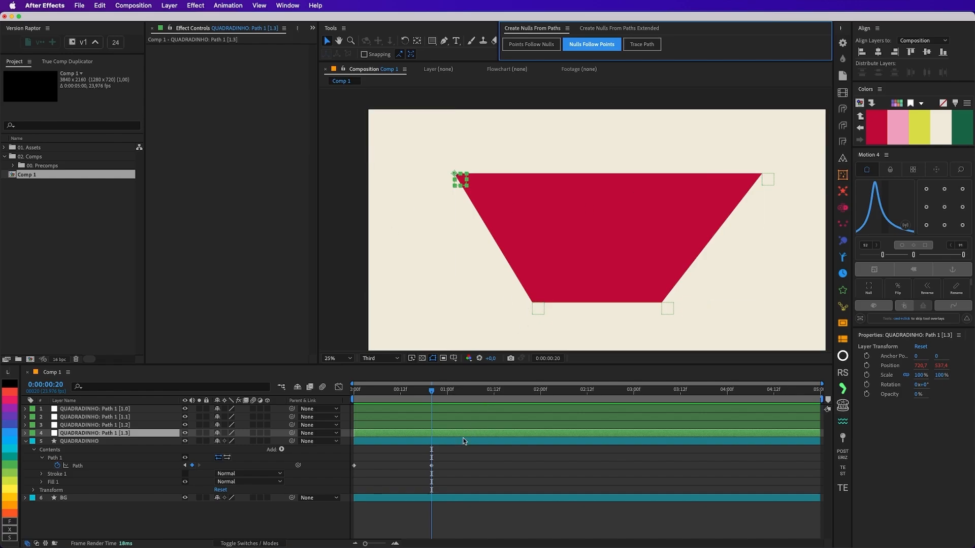
{"action": "left_click", "coordinate": [463, 527]}
- At 0:00:00:07, draw a yellow-filled square about 364 px wide resting on the red shape's upper-left corner
{"action": "left_click_drag", "start_coordinate": [430, 395], "coordinate": [380, 391]}
{"action": "key", "text": "q"}
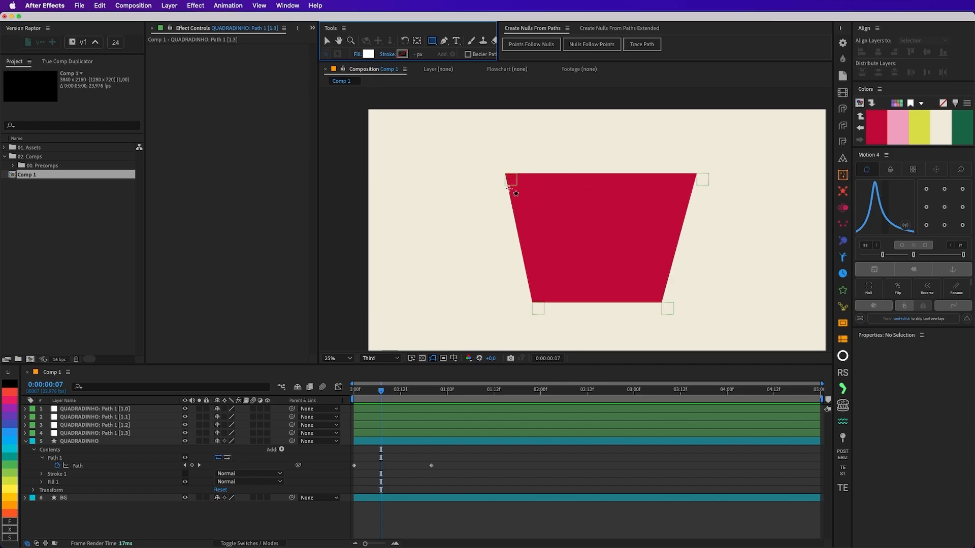
{"action": "left_click_drag", "start_coordinate": [480, 127], "coordinate": [523, 170]}
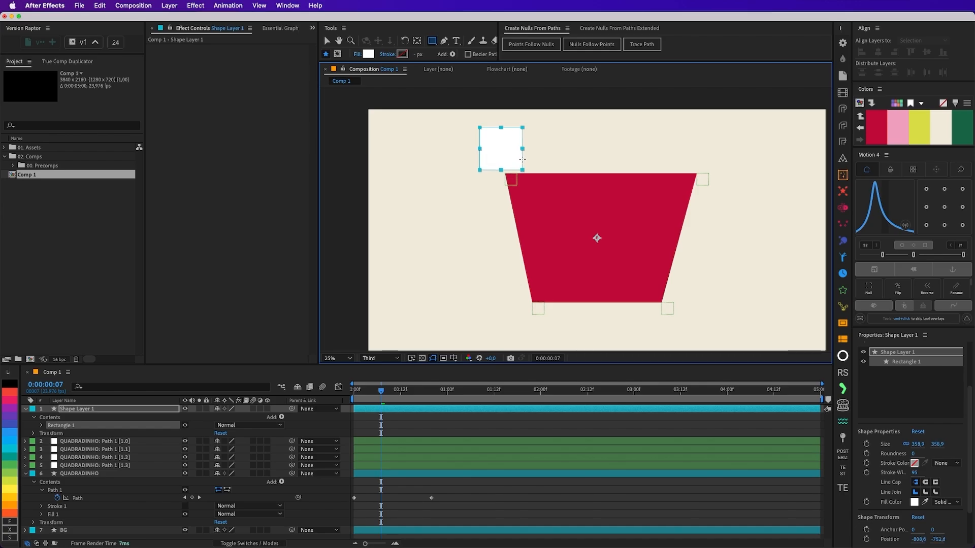
{"action": "key", "text": "v"}
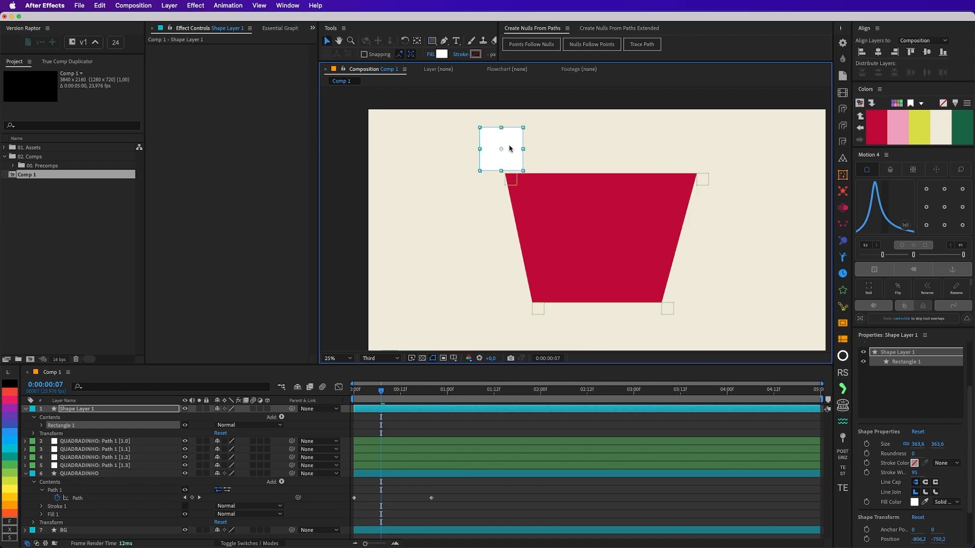
{"action": "left_click_drag", "start_coordinate": [507, 146], "coordinate": [537, 155]}
{"action": "left_click", "coordinate": [925, 123]}
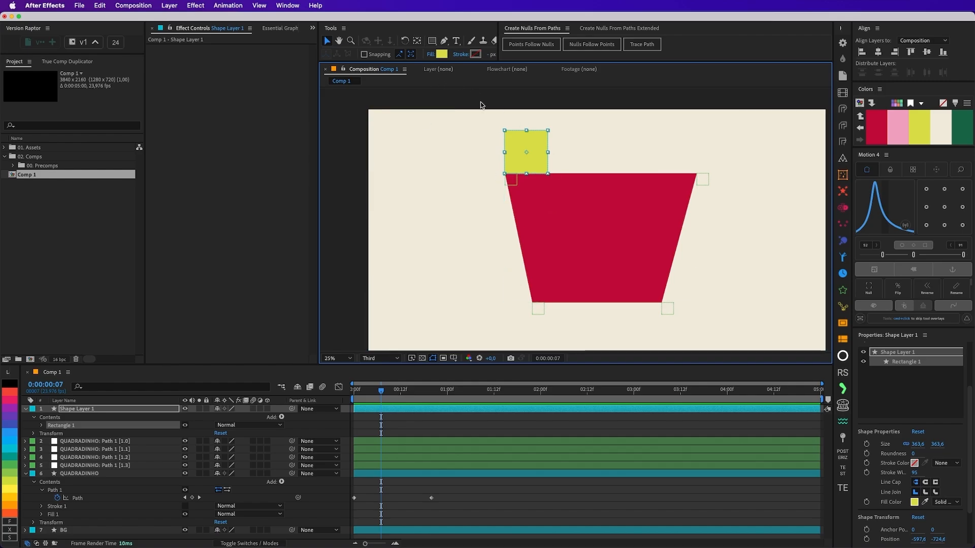
- Parent Shape Layer 1 to the upper-left corner null, QUADRADINHO: Path 1 [1.3]
{"action": "left_click", "coordinate": [528, 186]}
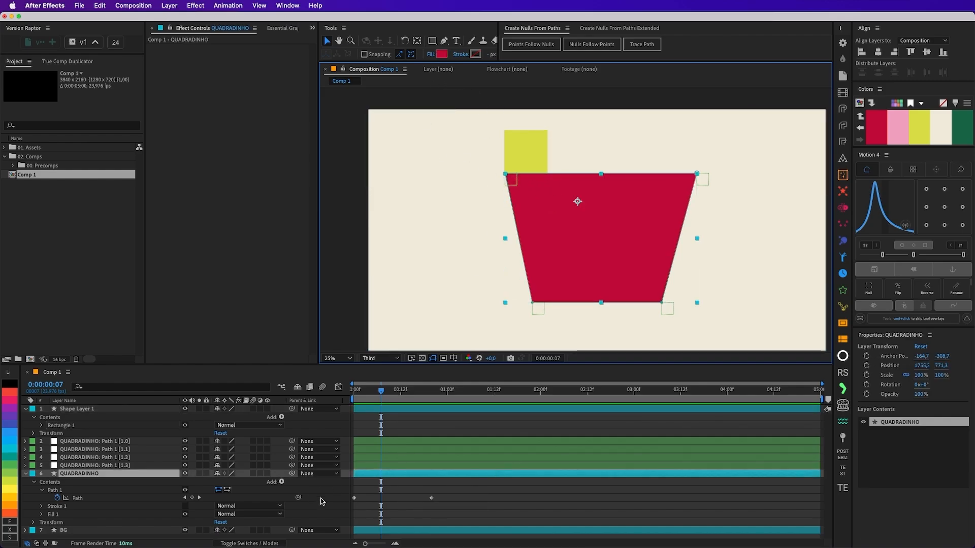
{"action": "left_click", "coordinate": [502, 166]}
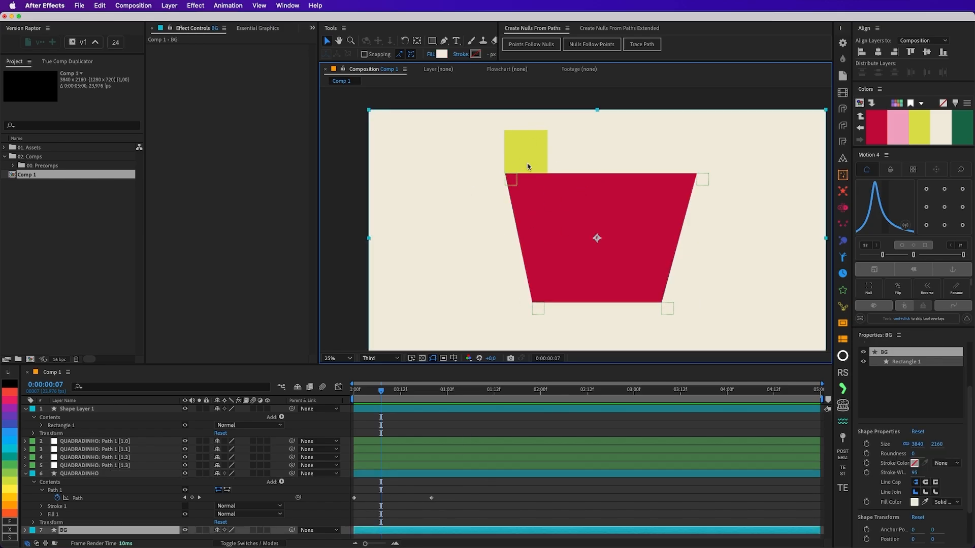
{"action": "left_click", "coordinate": [521, 145]}
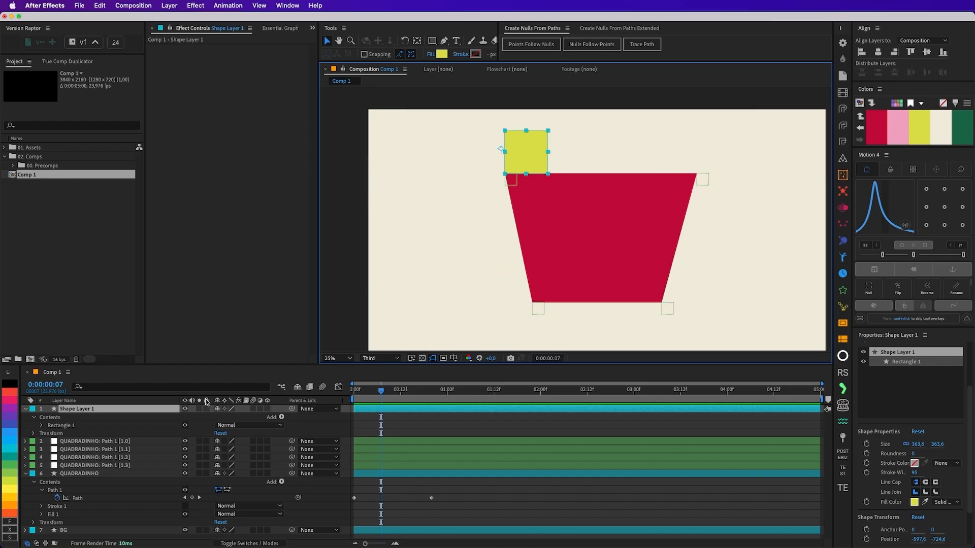
{"action": "left_click", "coordinate": [84, 410]}
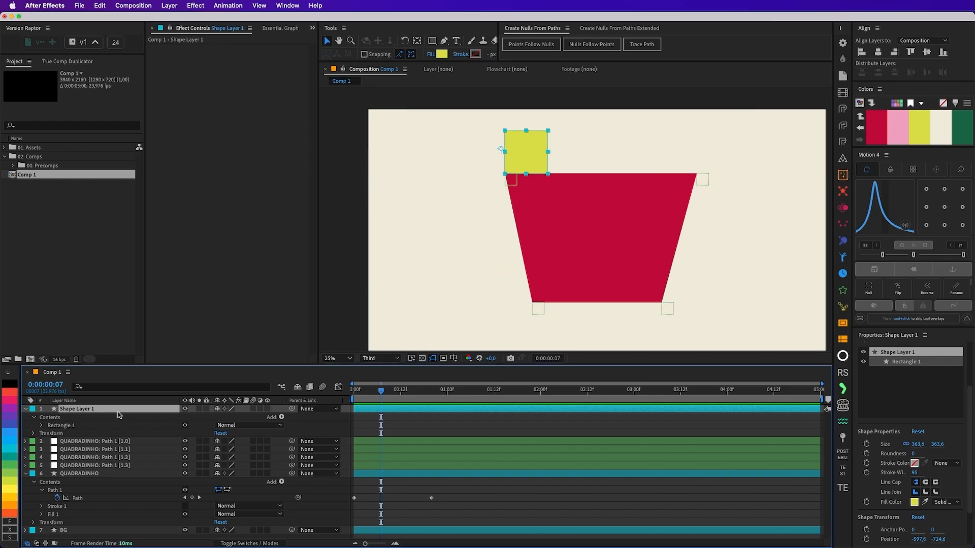
{"action": "left_click", "coordinate": [514, 184]}
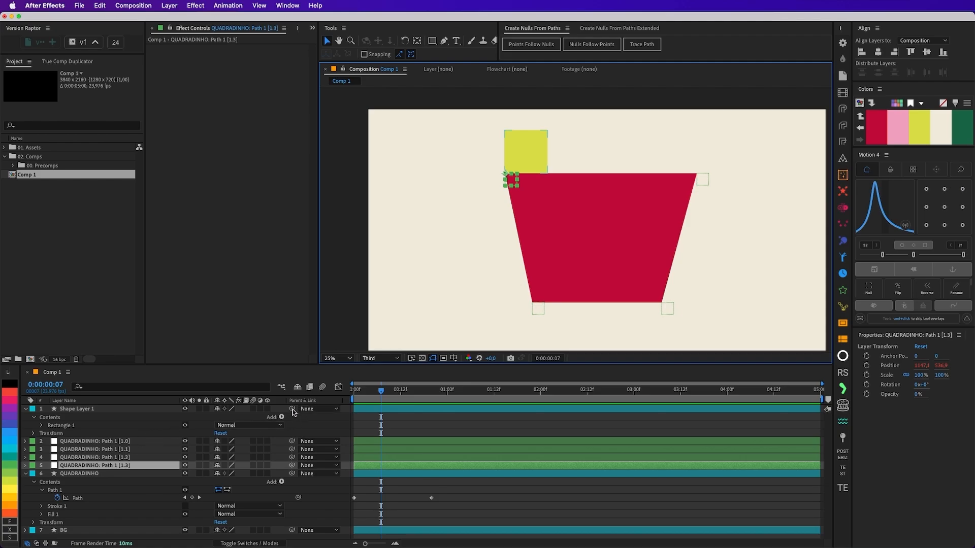
{"action": "left_click_drag", "start_coordinate": [292, 410], "coordinate": [107, 467]}
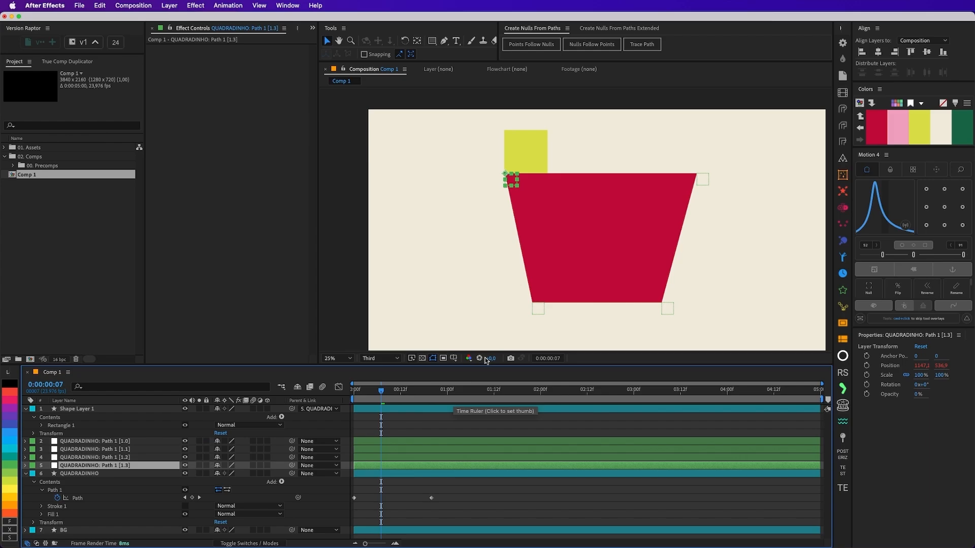
- At 0:00:00:20, move the red path's two upper corners slightly inward and down
{"action": "left_click", "coordinate": [552, 156]}
{"action": "left_click_drag", "start_coordinate": [382, 397], "coordinate": [431, 405]}
{"action": "left_click", "coordinate": [467, 191]}
{"action": "mouse_move", "coordinate": [467, 190]}
{"action": "left_mouse_down"}
{"action": "mouse_move", "coordinate": [474, 163]}
{"action": "mouse_move", "coordinate": [633, 160]}
{"action": "mouse_move", "coordinate": [673, 184]}
{"action": "mouse_move", "coordinate": [461, 189]}
{"action": "mouse_move", "coordinate": [448, 250]}
{"action": "mouse_move", "coordinate": [438, 219]}
{"action": "mouse_move", "coordinate": [437, 235]}
{"action": "mouse_move", "coordinate": [465, 252]}
{"action": "mouse_move", "coordinate": [488, 221]}
{"action": "mouse_move", "coordinate": [502, 234]}
{"action": "mouse_move", "coordinate": [473, 206]}
{"action": "left_mouse_up"}
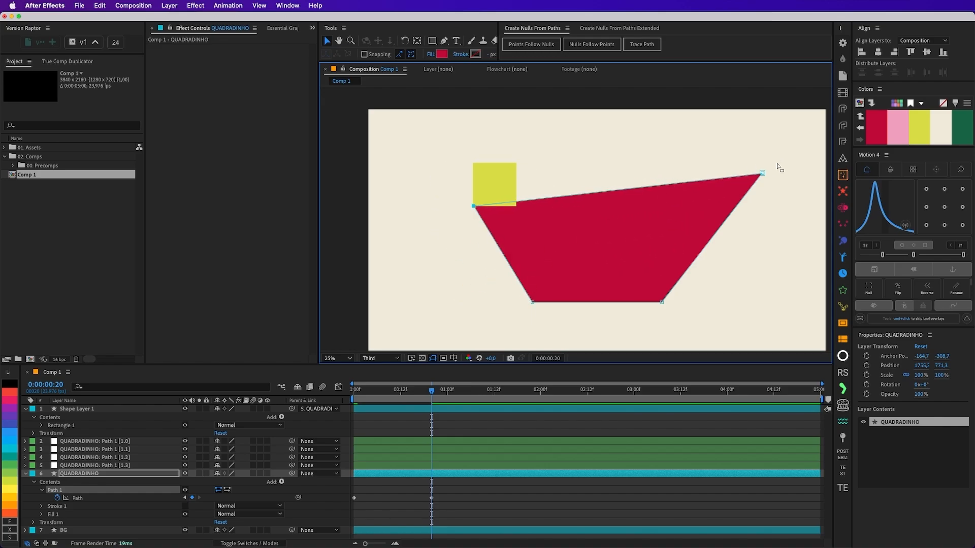
{"action": "left_click_drag", "start_coordinate": [762, 174], "coordinate": [755, 188]}
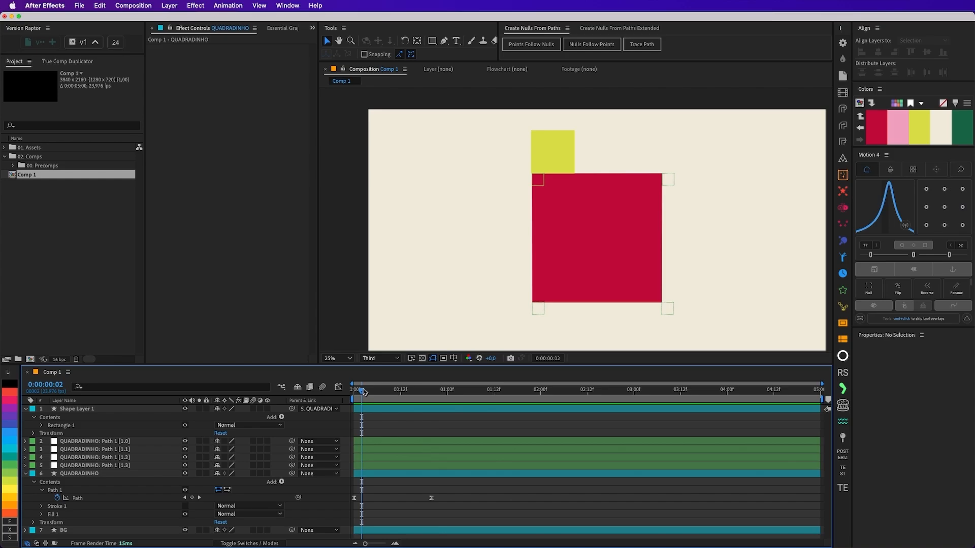
- At 0:00:00:20, move the yellow square's anchor point to its lower-left corner
{"action": "mouse_move", "coordinate": [366, 397]}
{"action": "left_mouse_down"}
{"action": "mouse_move", "coordinate": [414, 399]}
{"action": "mouse_move", "coordinate": [362, 404]}
{"action": "left_mouse_up"}
{"action": "left_click", "coordinate": [539, 183]}
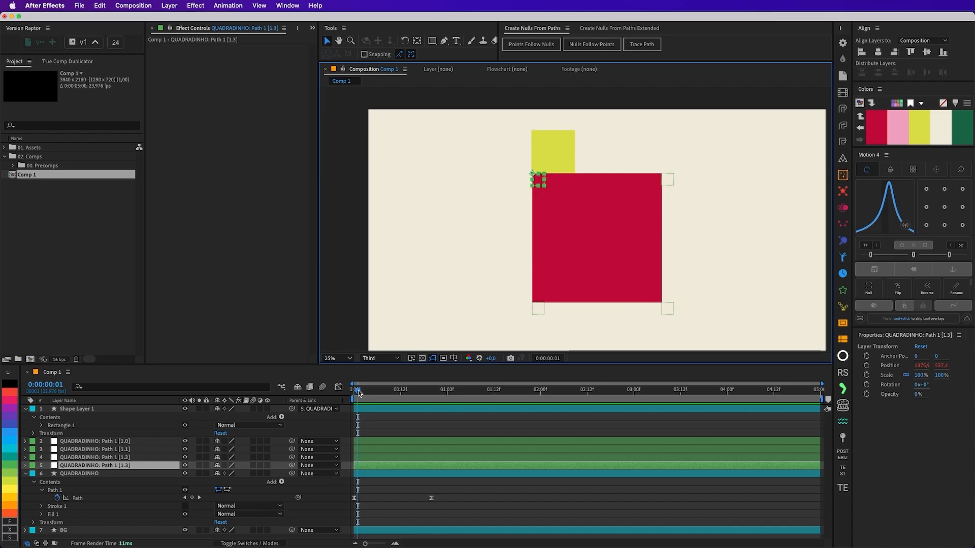
{"action": "left_click_drag", "start_coordinate": [359, 392], "coordinate": [431, 391]}
{"action": "left_click", "coordinate": [510, 185]}
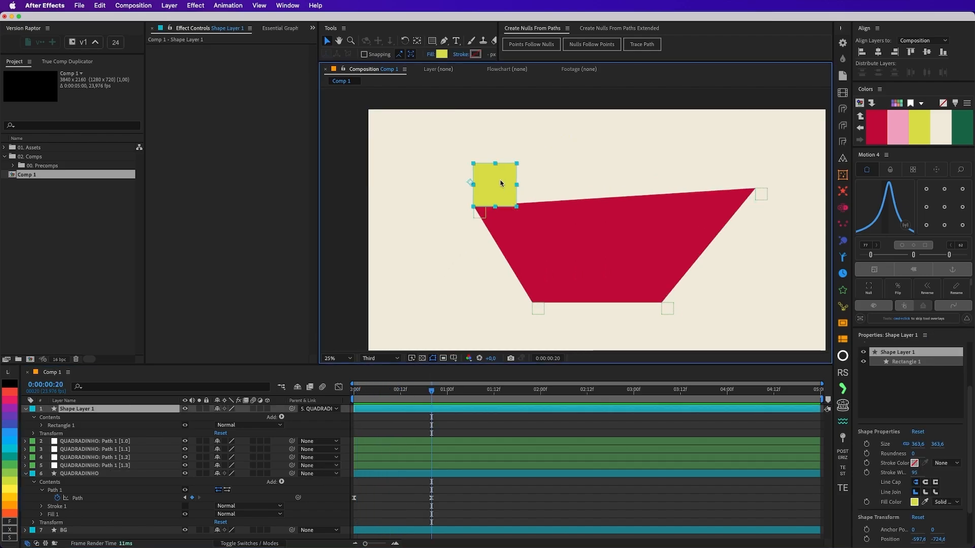
{"action": "key", "text": "y"}
{"action": "scroll", "coordinate": [485, 180], "scroll_direction": "up", "scroll_amount": 2}
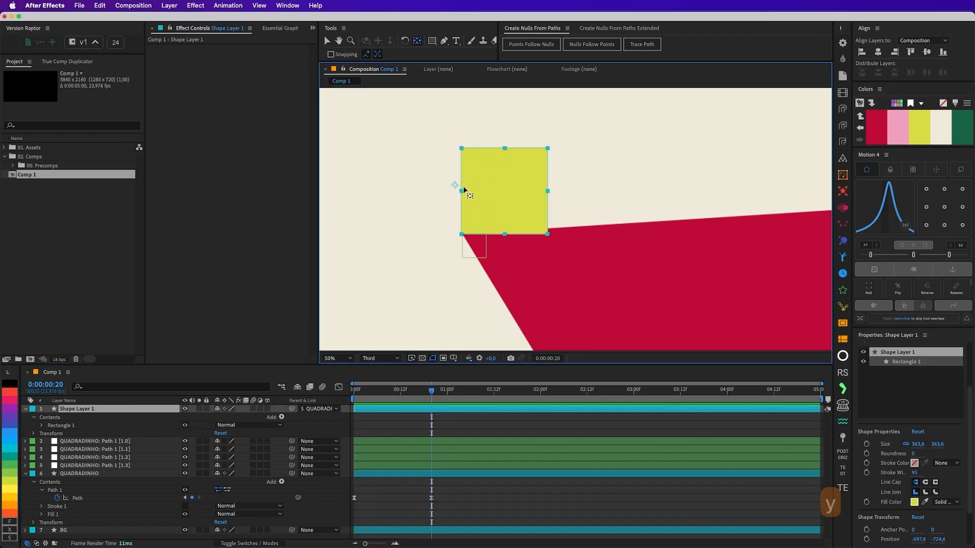
{"action": "left_click_drag", "start_coordinate": [464, 188], "coordinate": [463, 235]}
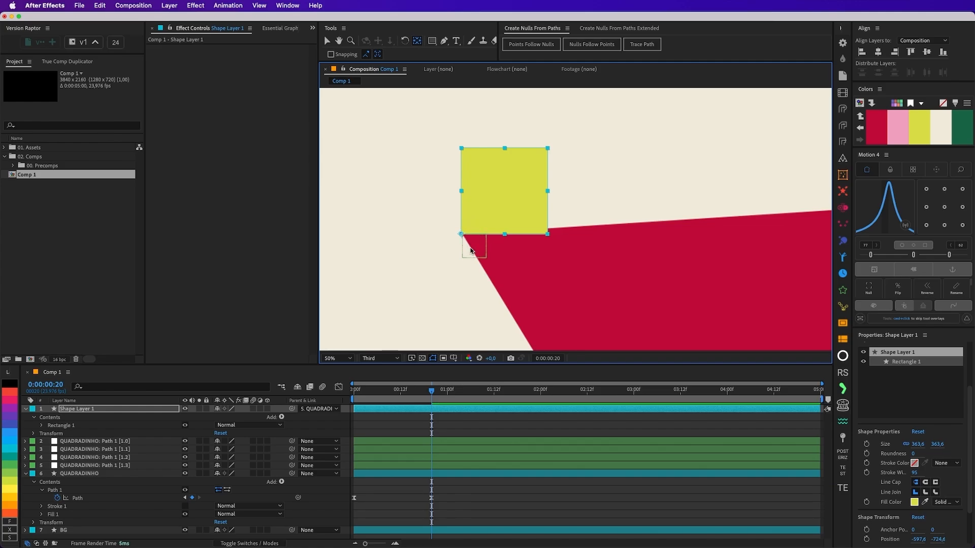
- Keyframe the yellow square's rotation at 0° on the first frame and -4° at 0:00:00:20, aligning it with the red shape's tilted edge
{"action": "key", "text": "alt+r"}
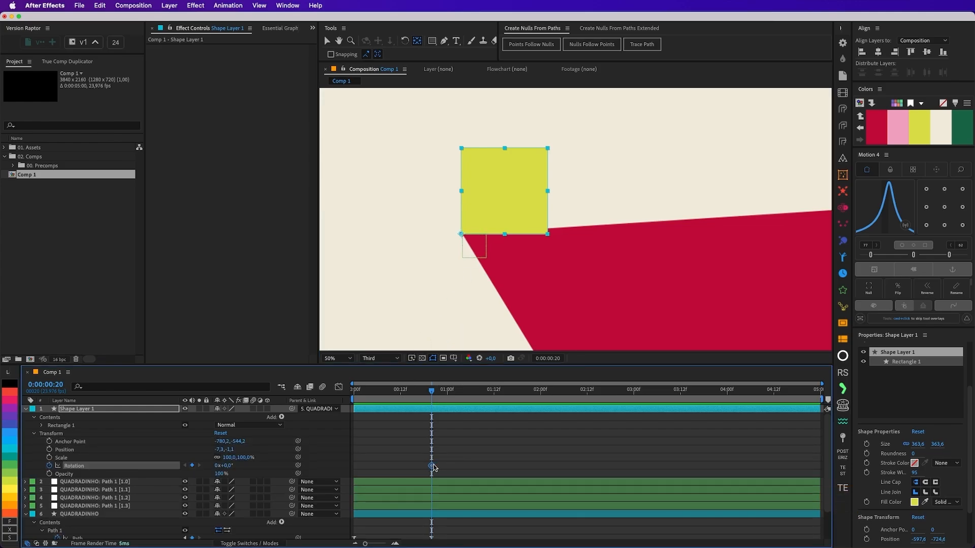
{"action": "left_click_drag", "start_coordinate": [427, 467], "coordinate": [357, 471]}
{"action": "mouse_move", "coordinate": [227, 468]}
{"action": "left_mouse_down"}
{"action": "mouse_move", "coordinate": [216, 467]}
{"action": "mouse_move", "coordinate": [223, 467]}
{"action": "left_mouse_up"}
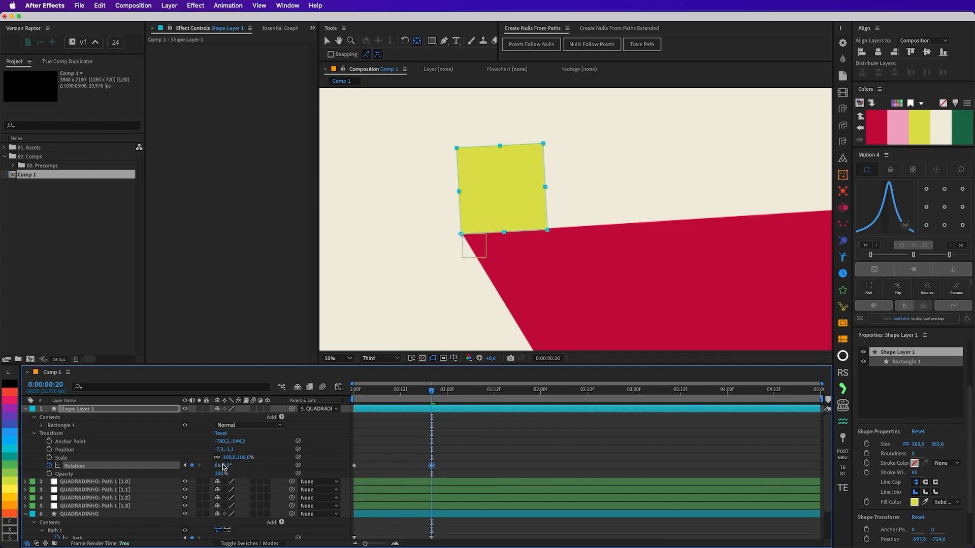
{"action": "left_click", "coordinate": [500, 446]}
{"action": "left_click_drag", "start_coordinate": [432, 398], "coordinate": [435, 418]}
{"action": "scroll", "coordinate": [629, 233], "scroll_direction": "down", "scroll_amount": 2}
{"action": "key", "text": "v"}
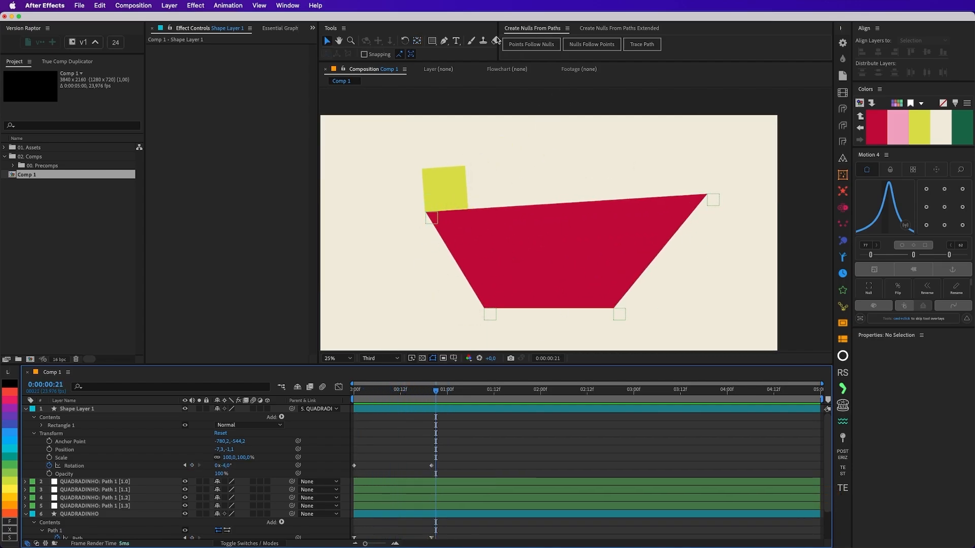
- Create a Trace Path null from QUADRADINHO's path and give the null an orange-yellow label
{"action": "left_click", "coordinate": [533, 243]}
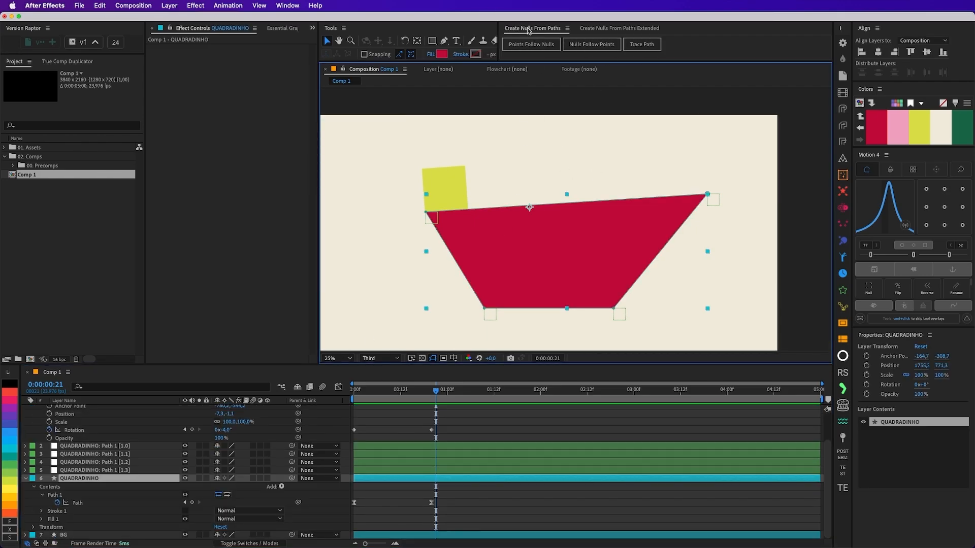
{"action": "left_click", "coordinate": [90, 503]}
{"action": "left_click", "coordinate": [640, 45]}
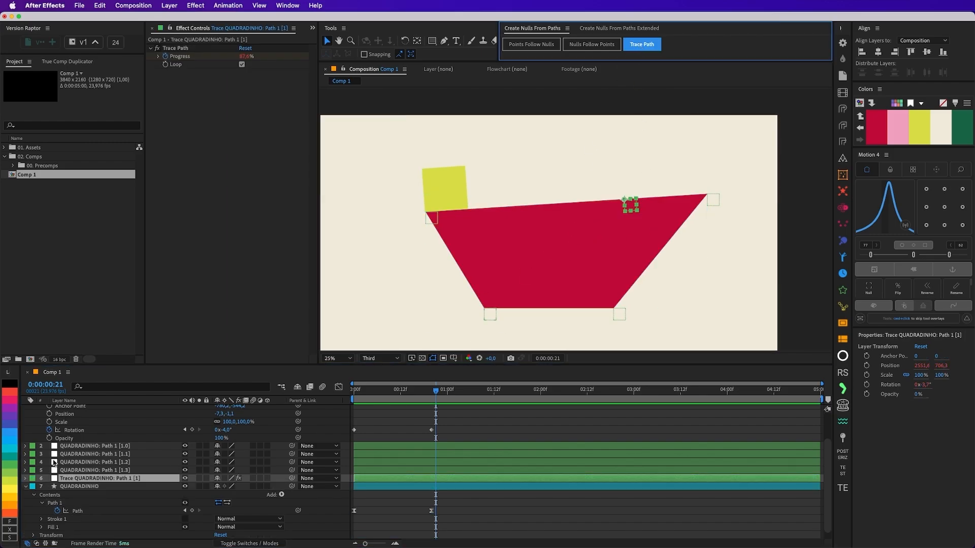
{"action": "left_click", "coordinate": [9, 490]}
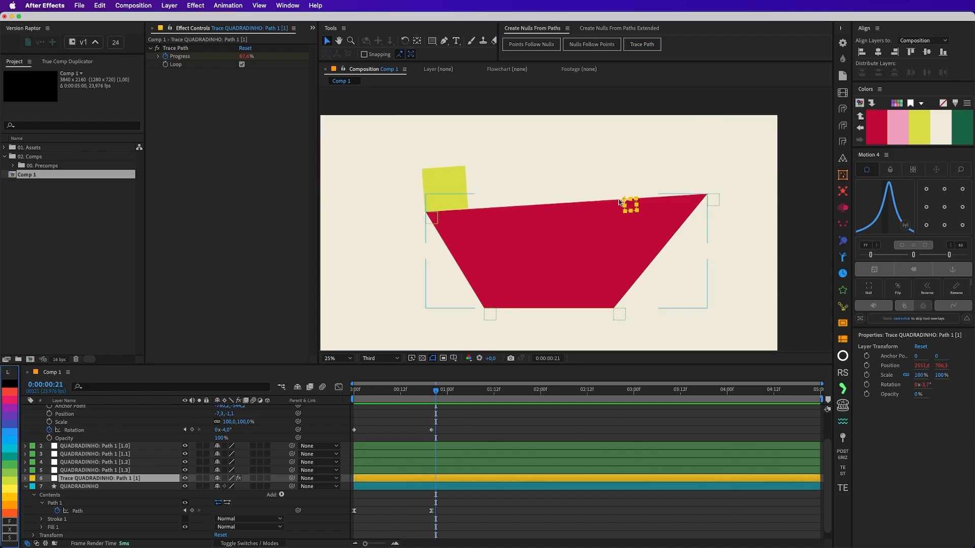
- At 0:00:00:00, parent Shape Layer 1 to Trace QUADRADINHO: Path 1 [1], moving the square to the null's location
{"action": "left_click", "coordinate": [406, 392]}
{"action": "mouse_move", "coordinate": [409, 394]}
{"action": "left_mouse_down"}
{"action": "mouse_move", "coordinate": [420, 394]}
{"action": "mouse_move", "coordinate": [329, 398]}
{"action": "mouse_move", "coordinate": [553, 395]}
{"action": "mouse_move", "coordinate": [562, 404]}
{"action": "mouse_move", "coordinate": [459, 401]}
{"action": "left_mouse_up"}
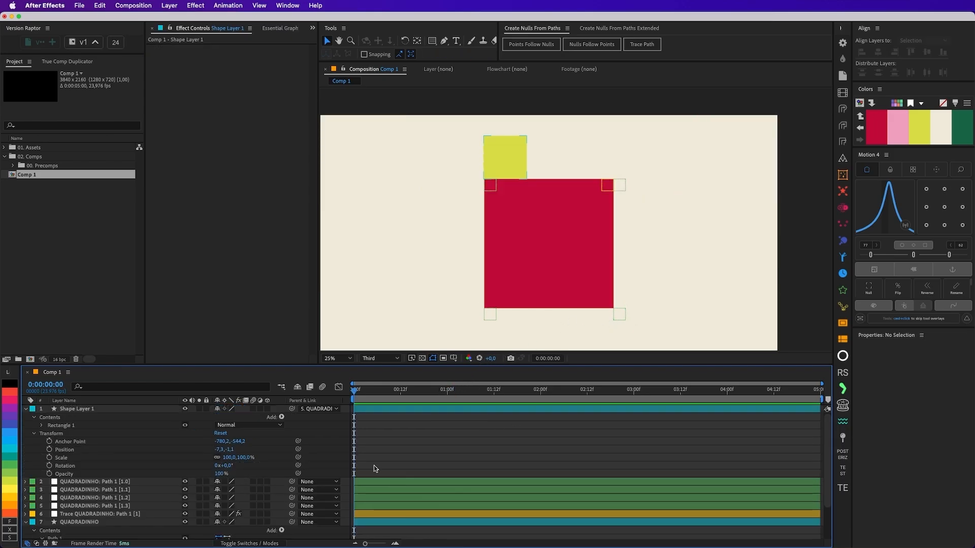
{"action": "left_click", "coordinate": [496, 187]}
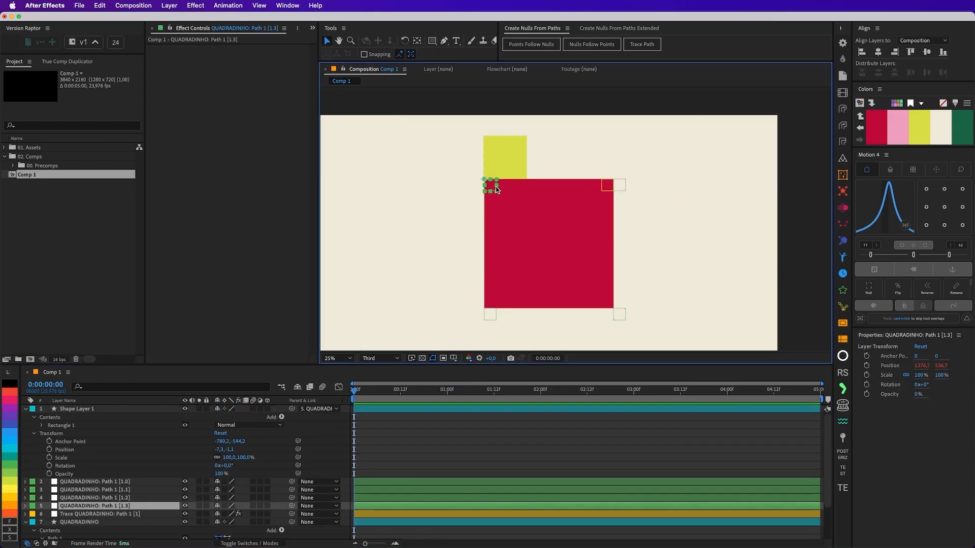
{"action": "left_click", "coordinate": [606, 187]}
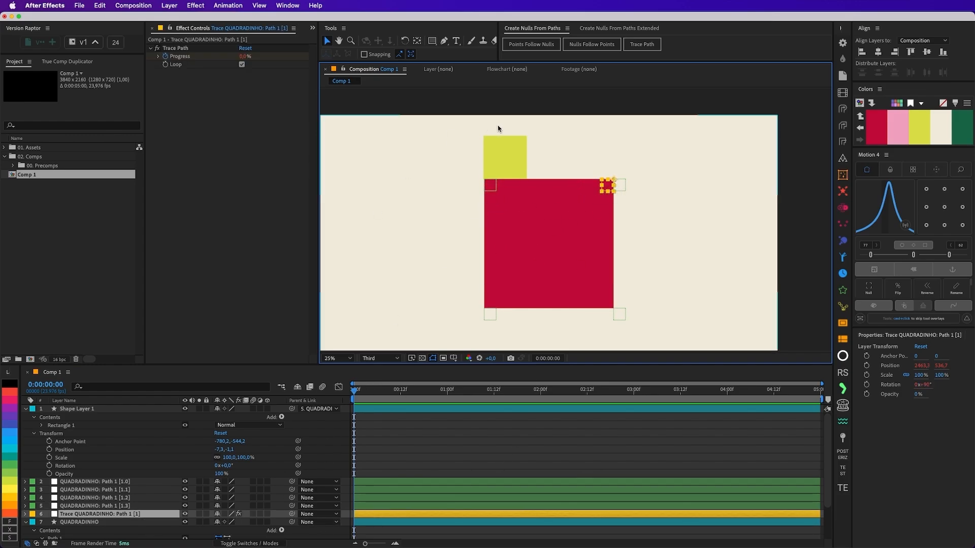
{"action": "mouse_move", "coordinate": [292, 408]}
{"action": "left_mouse_down"}
{"action": "mouse_move", "coordinate": [140, 517]}
{"action": "mouse_move", "coordinate": [117, 517]}
{"action": "left_mouse_up"}
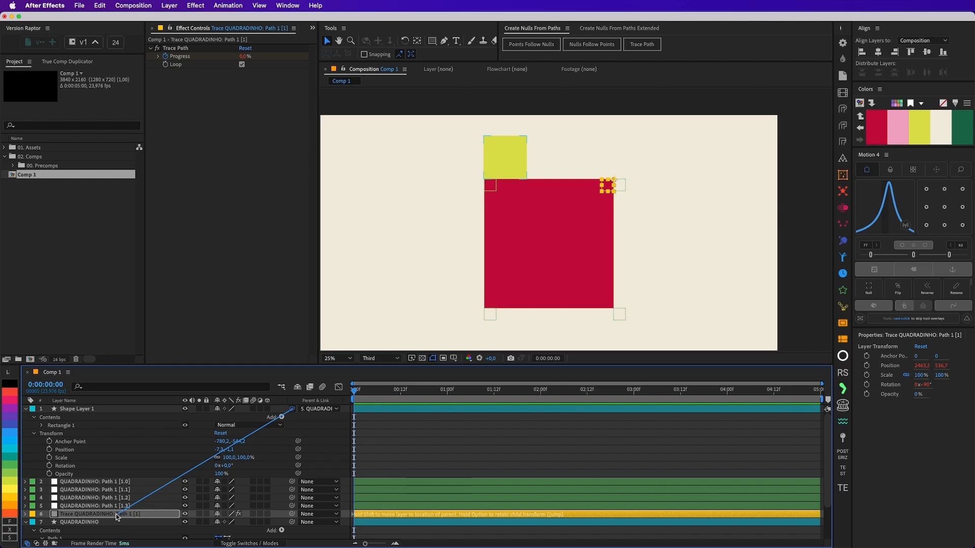
{"action": "left_click_drag", "start_coordinate": [115, 513], "coordinate": [116, 514]}
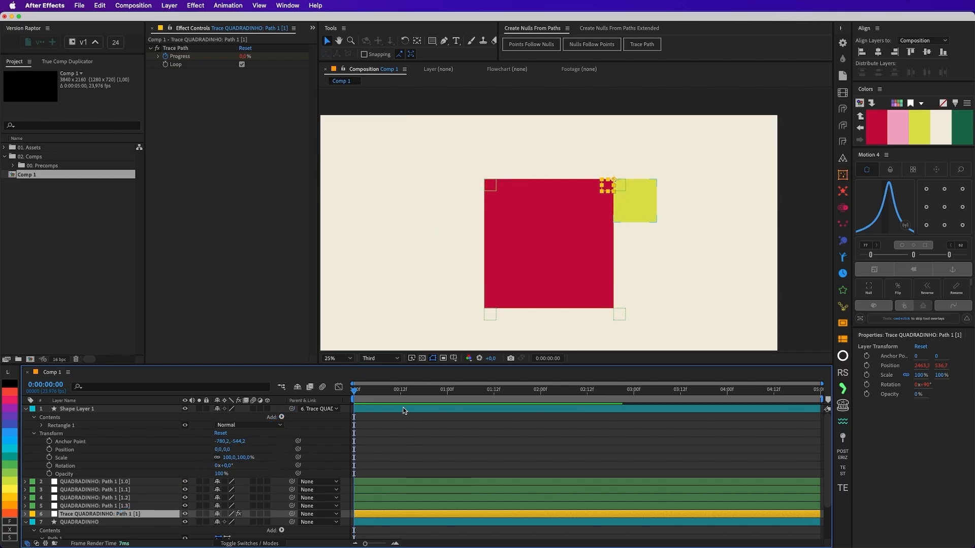
- At 0:00:00:20, move the red path's lower-left corner up and its lower-right corner inward and down, and check how the yellow square travels along it
{"action": "mouse_move", "coordinate": [356, 397]}
{"action": "left_mouse_down"}
{"action": "mouse_move", "coordinate": [532, 391]}
{"action": "mouse_move", "coordinate": [339, 387]}
{"action": "mouse_move", "coordinate": [436, 391]}
{"action": "left_mouse_up"}
{"action": "scroll", "coordinate": [542, 233], "scroll_direction": "down", "scroll_amount": 2}
{"action": "left_click", "coordinate": [553, 244]}
{"action": "scroll", "coordinate": [425, 479], "scroll_direction": "down", "scroll_amount": 2}
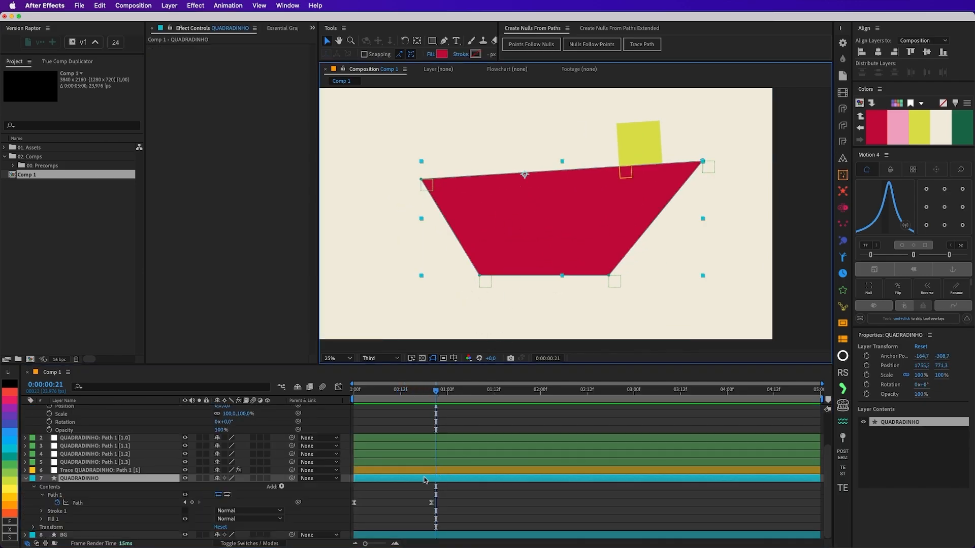
{"action": "left_click", "coordinate": [430, 503]}
{"action": "key", "text": "j"}
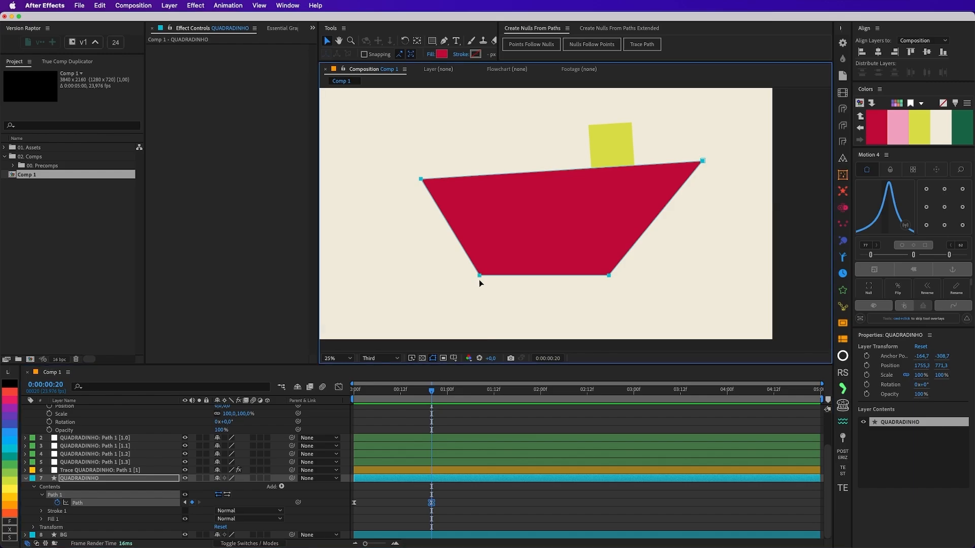
{"action": "left_click_drag", "start_coordinate": [480, 275], "coordinate": [525, 246]}
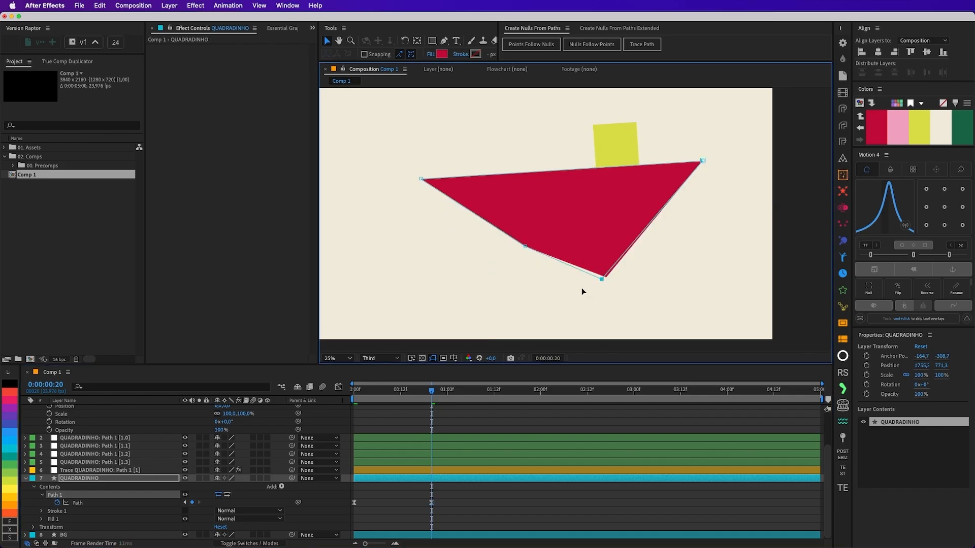
{"action": "left_click_drag", "start_coordinate": [581, 288], "coordinate": [545, 299]}
{"action": "left_click_drag", "start_coordinate": [525, 247], "coordinate": [484, 246]}
{"action": "left_click", "coordinate": [459, 418]}
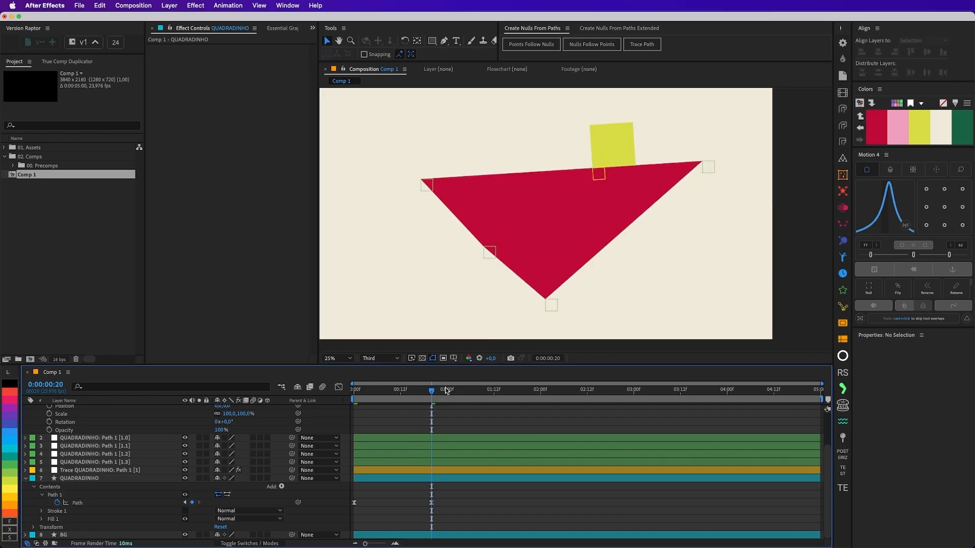
{"action": "left_click_drag", "start_coordinate": [446, 388], "coordinate": [474, 391]}
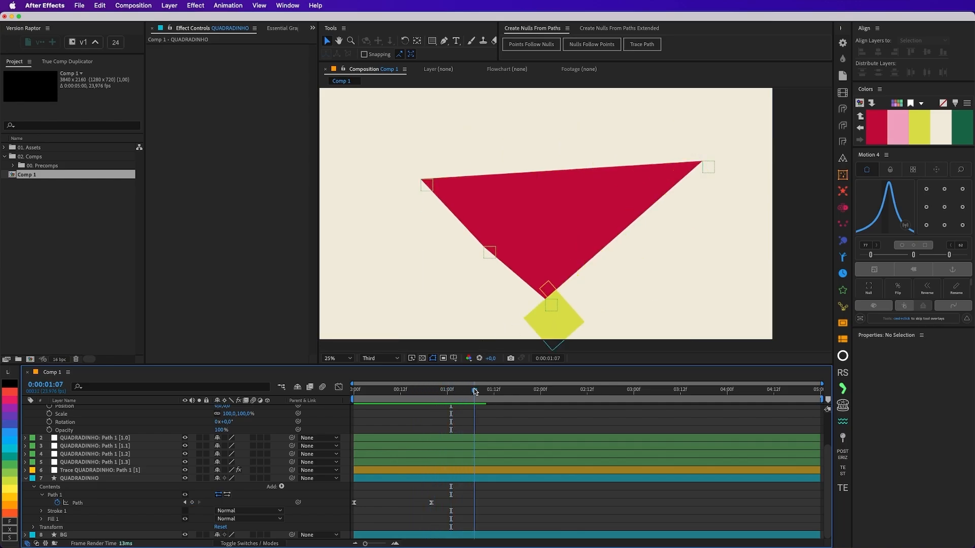
{"action": "left_click_drag", "start_coordinate": [474, 391], "coordinate": [478, 391]}
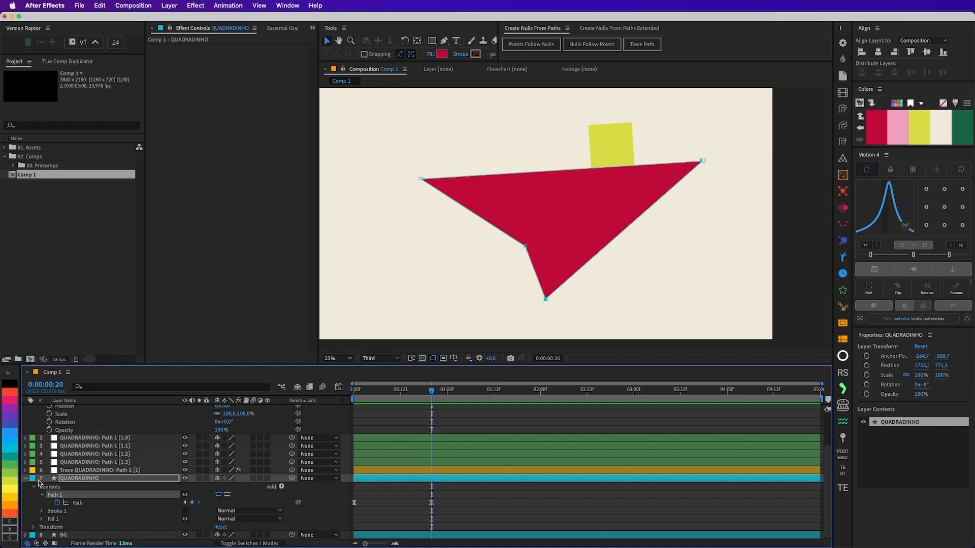
- Undo the lower-corner edits to the red path and the parenting of Shape Layer 1 to the trace null
{"action": "left_click", "coordinate": [26, 479]}
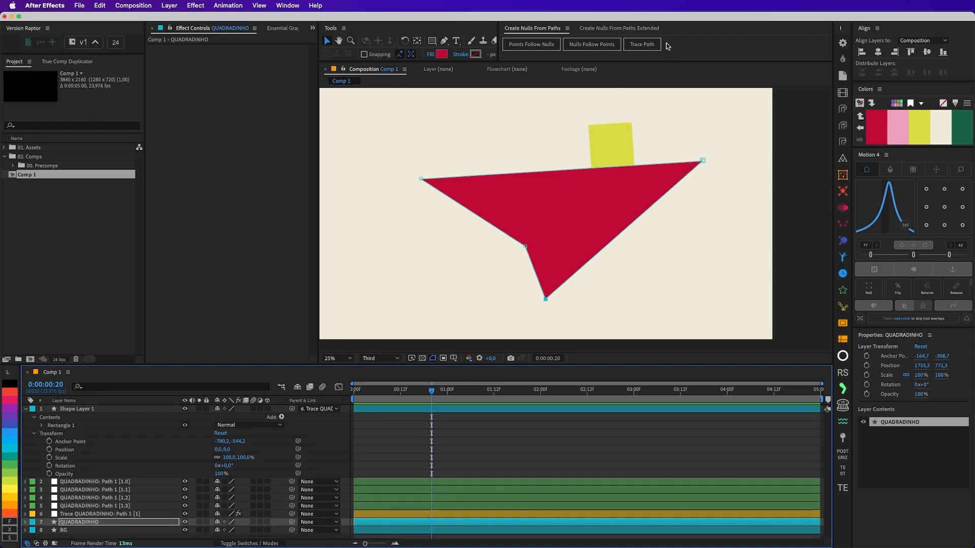
{"action": "key", "text": "super+z"}
{"action": "key", "text": "super+z"}
{"action": "key", "text": "super+z"}
{"action": "key", "text": "super+z"}
{"action": "key", "text": "super+z"}
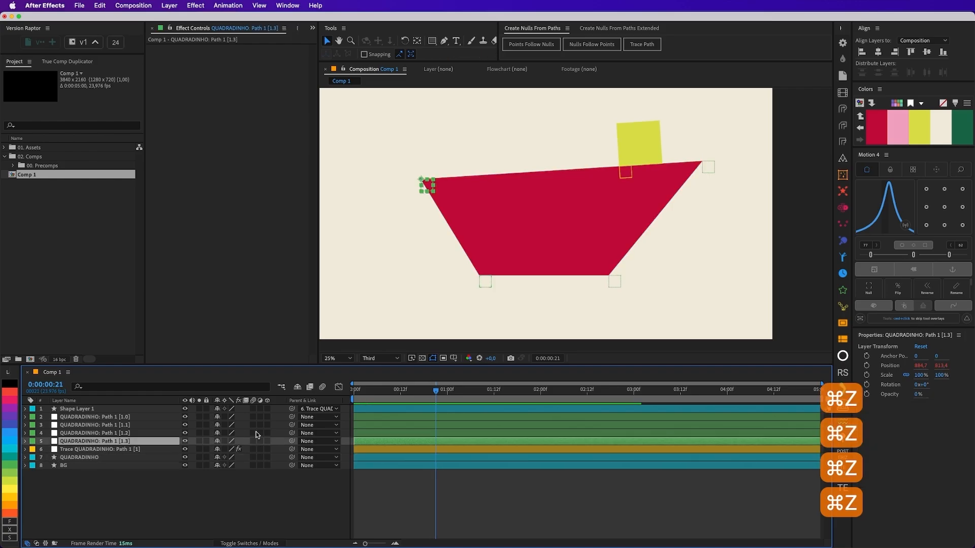
{"action": "left_click", "coordinate": [91, 442]}
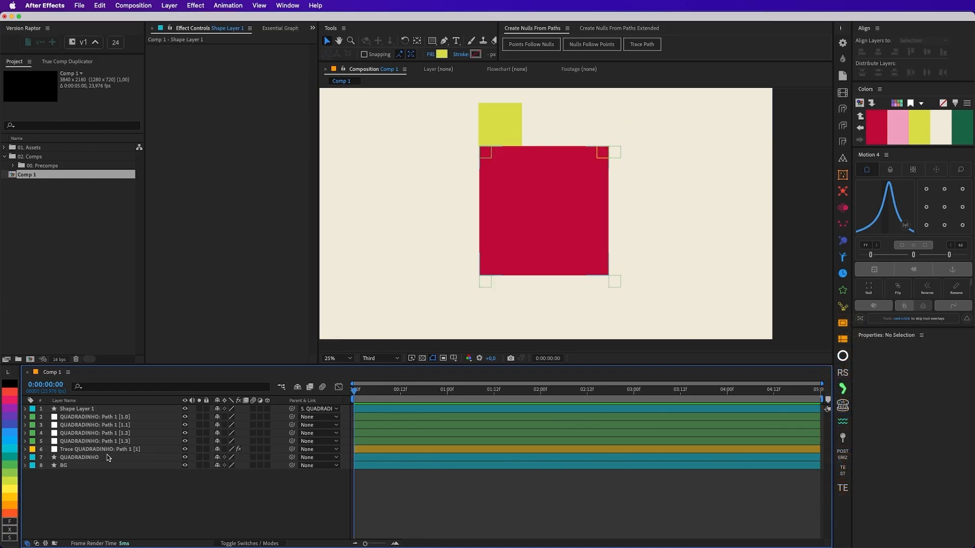
- Delete Shape Layer 1, the four path nulls and the trace null, keeping only QUADRADINHO and BG
{"action": "left_click", "coordinate": [78, 447]}
{"action": "left_click", "coordinate": [84, 412], "text": "shift"}
{"action": "key", "text": "BackSpace"}
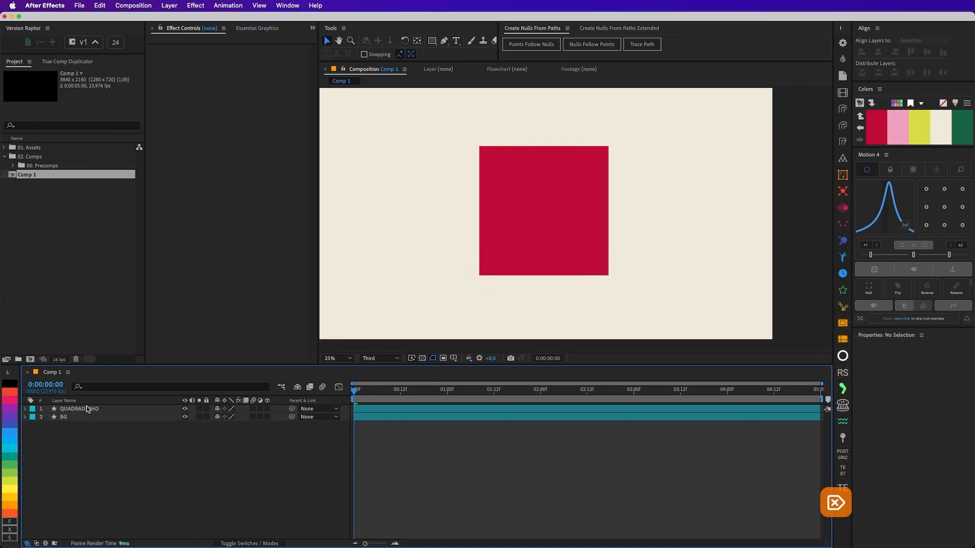
- Centre QUADRADINHO's anchor point on the red square and open the Create Nulls From Paths Extended tools
{"action": "left_click", "coordinate": [87, 410]}
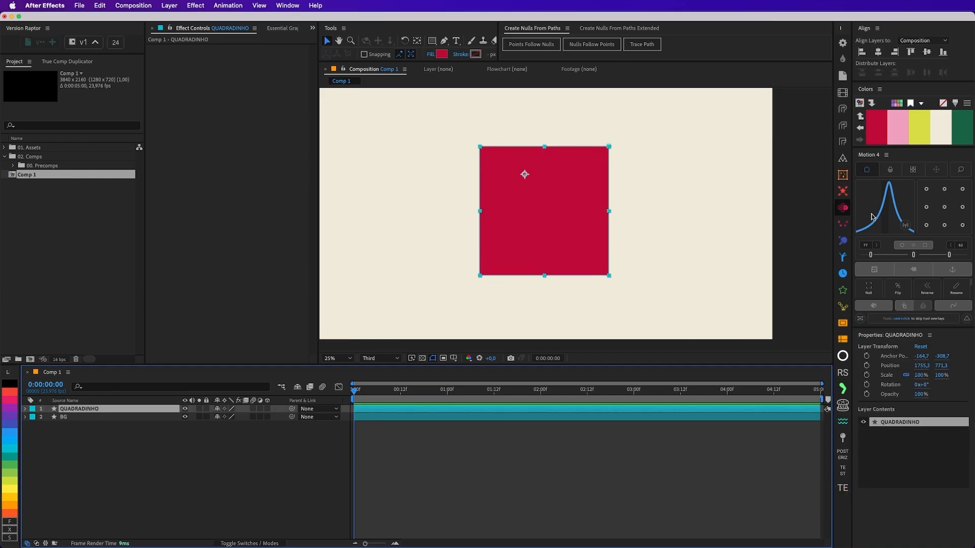
{"action": "left_click", "coordinate": [943, 209]}
{"action": "left_click", "coordinate": [593, 32]}
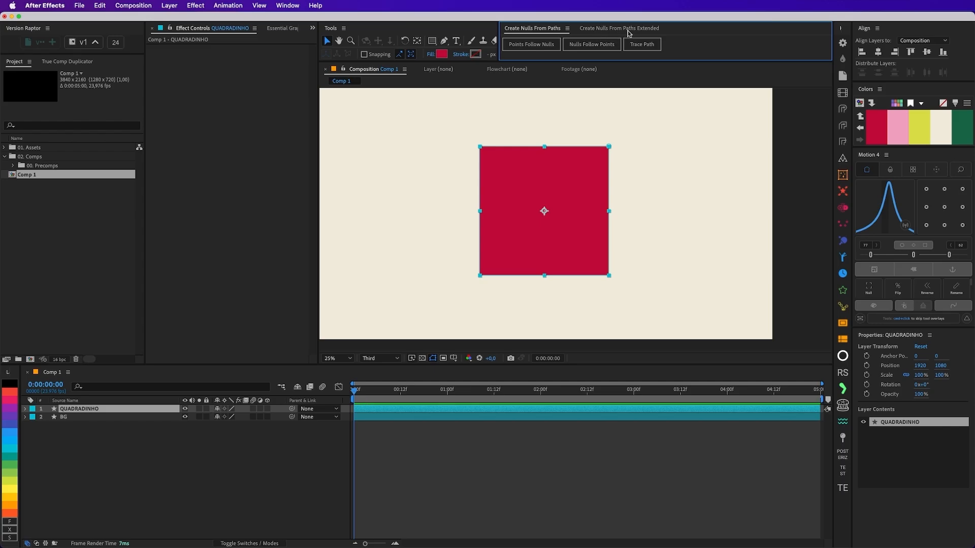
{"action": "left_click", "coordinate": [650, 30]}
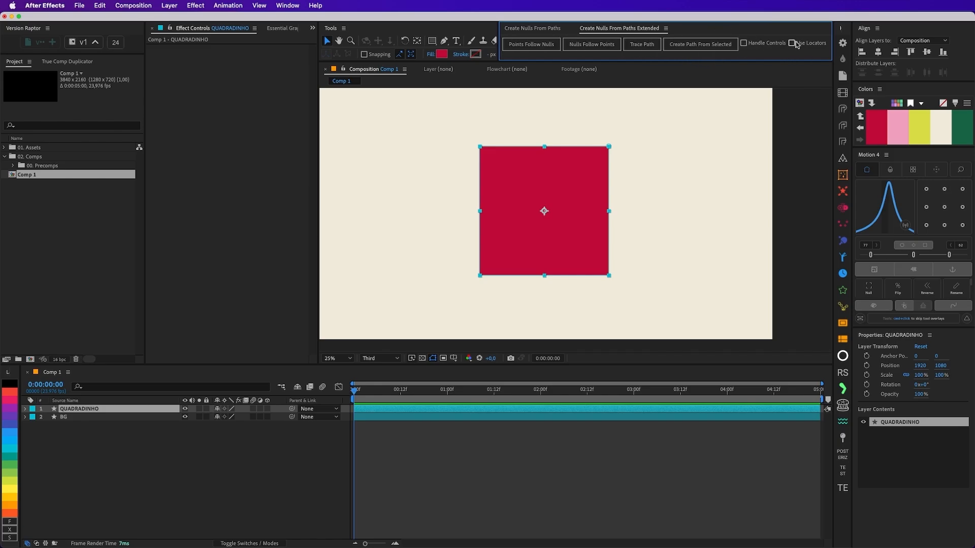
- Duplicate QUADRADINHO and spread the two red squares to opposite sides of the composition, with the right one at about X 2952, Y 1080
{"action": "left_click", "coordinate": [574, 198]}
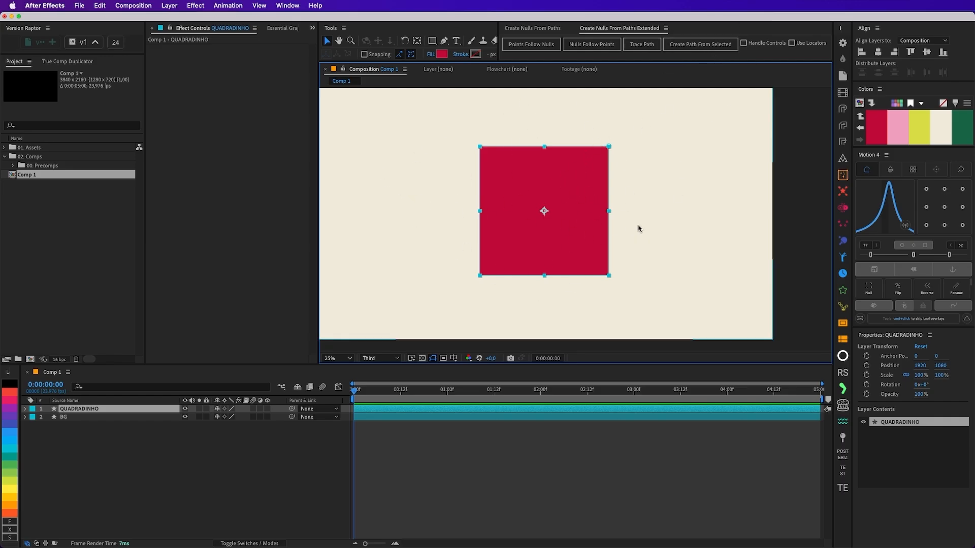
{"action": "key", "text": "super+z"}
{"action": "left_click_drag", "start_coordinate": [560, 181], "coordinate": [680, 185]}
{"action": "key", "text": "super+d"}
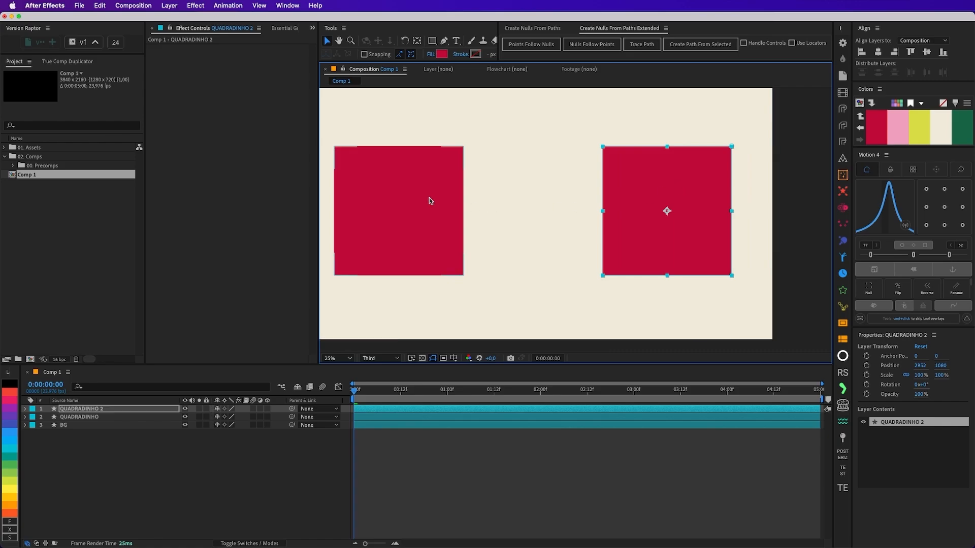
- Create a path from both selected red squares, named LINHA, with Smooth corner type and smoothness 100, left open
{"action": "left_click", "coordinate": [429, 200], "text": "shift"}
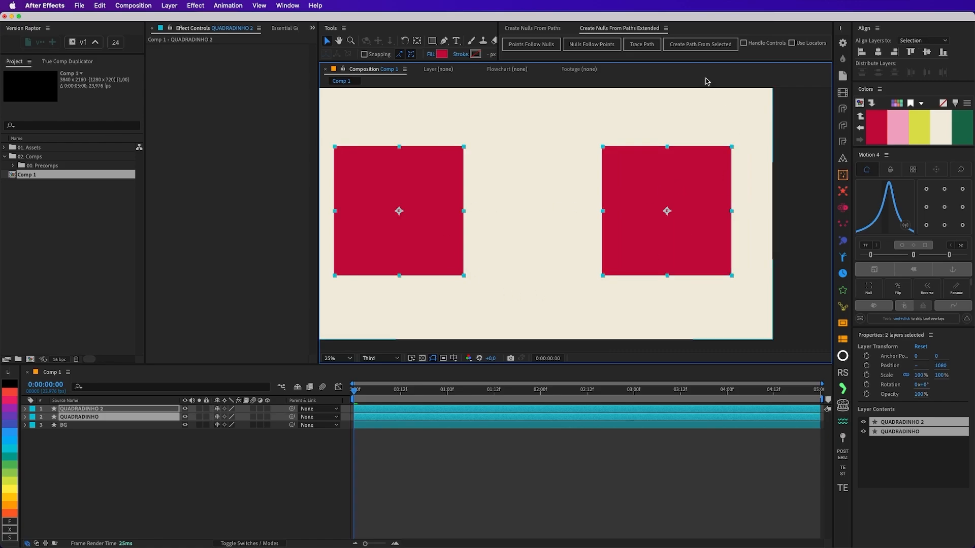
{"action": "left_click", "coordinate": [680, 44]}
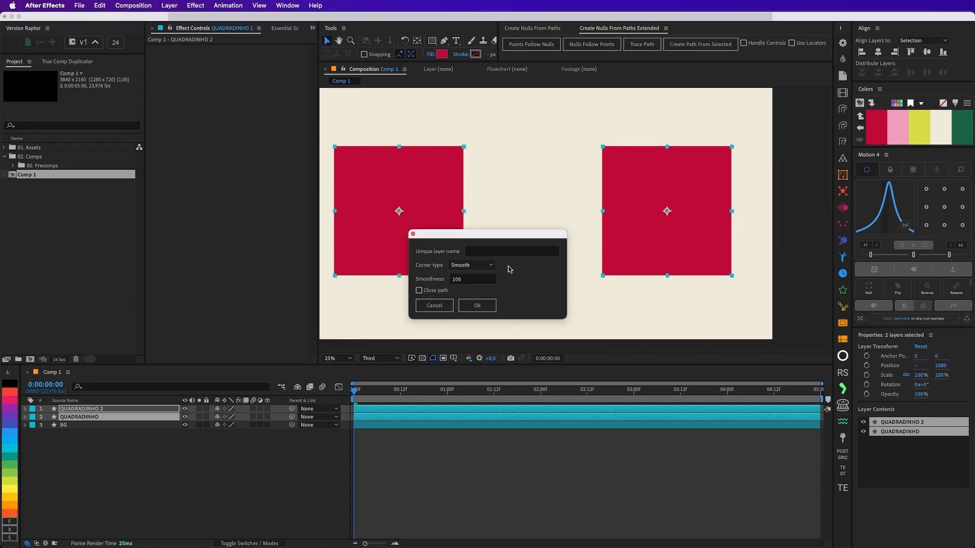
{"action": "left_click", "coordinate": [492, 254]}
{"action": "type", "text": "LINHA"}
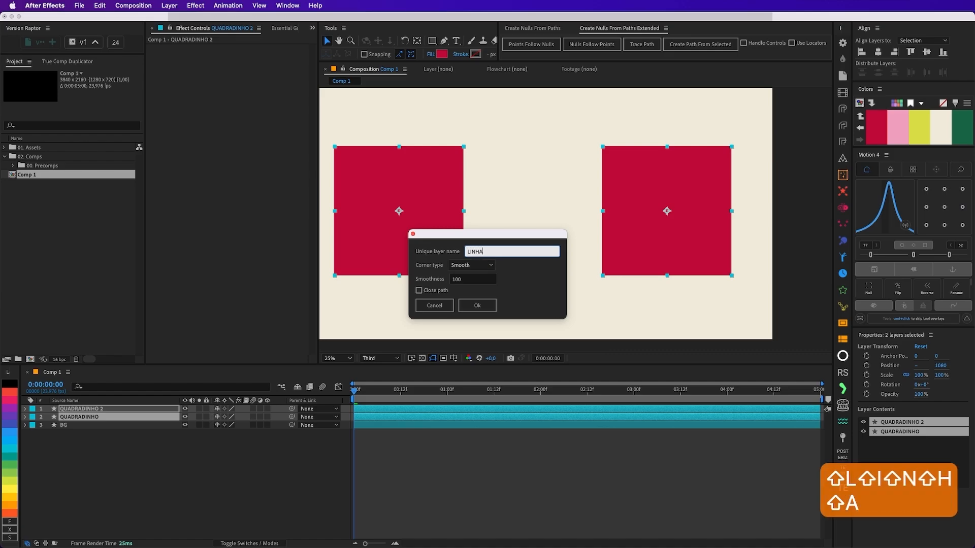
{"action": "left_click", "coordinate": [468, 266]}
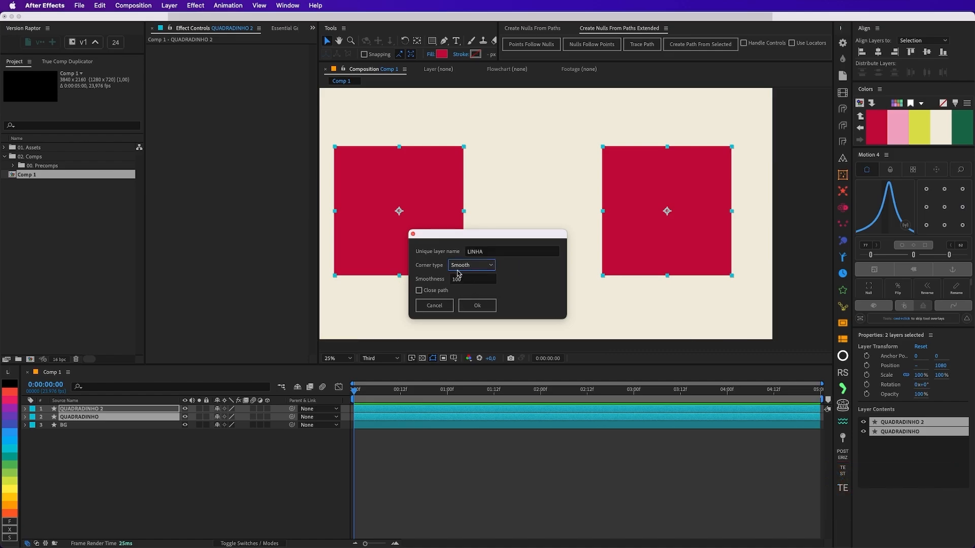
{"action": "left_click", "coordinate": [478, 305]}
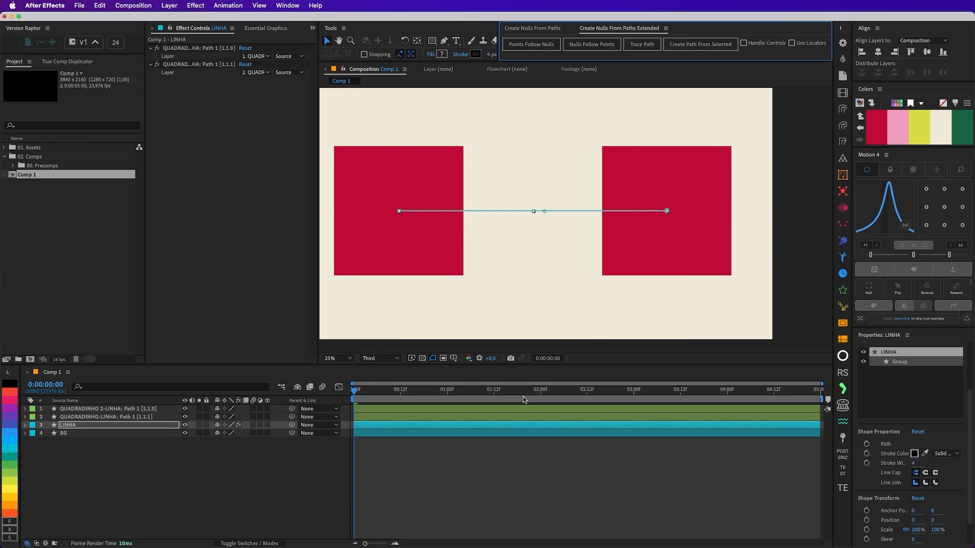
- Thicken the LINHA layer's stroke to a width of 134
{"action": "left_click", "coordinate": [514, 471]}
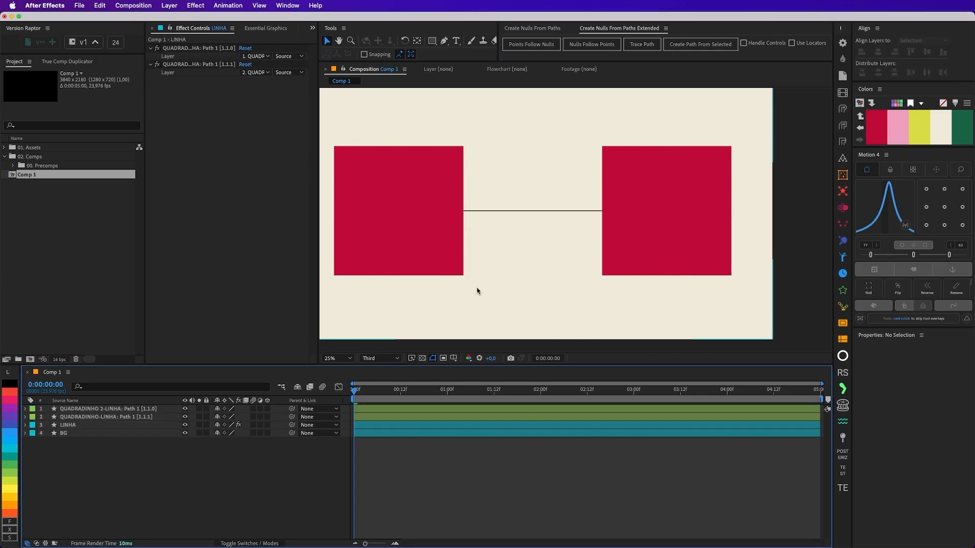
{"action": "left_click", "coordinate": [525, 214]}
{"action": "left_click", "coordinate": [88, 424]}
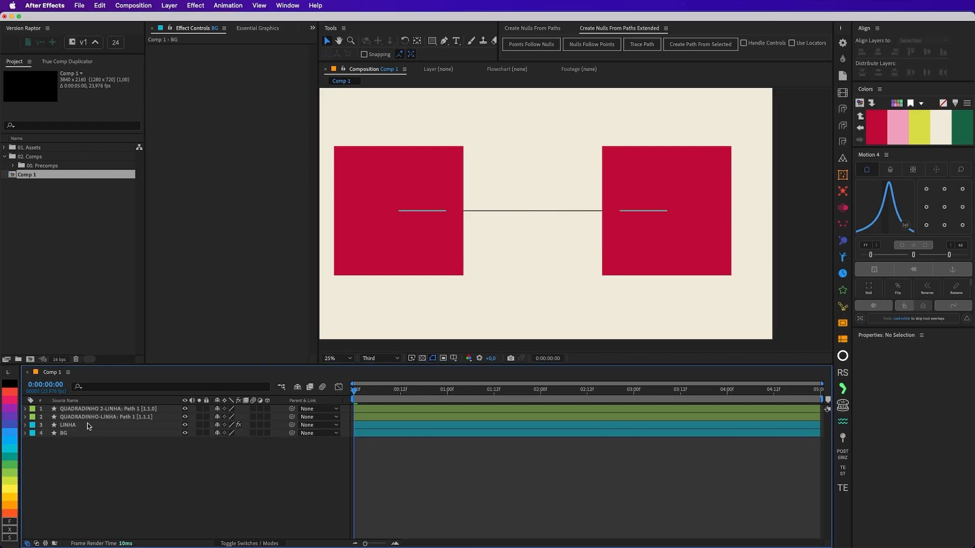
{"action": "scroll", "coordinate": [894, 451], "scroll_direction": "down", "scroll_amount": 2}
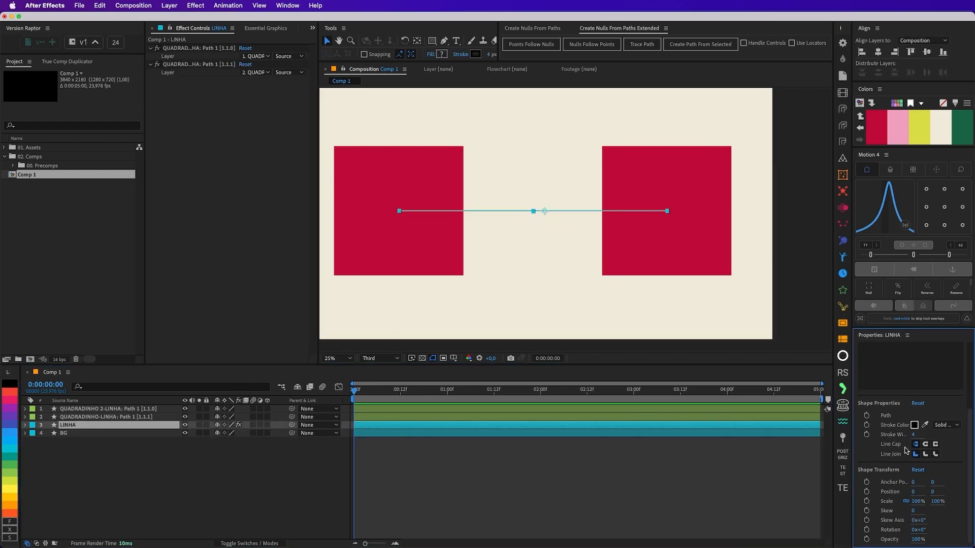
{"action": "left_click_drag", "start_coordinate": [914, 435], "coordinate": [965, 435]}
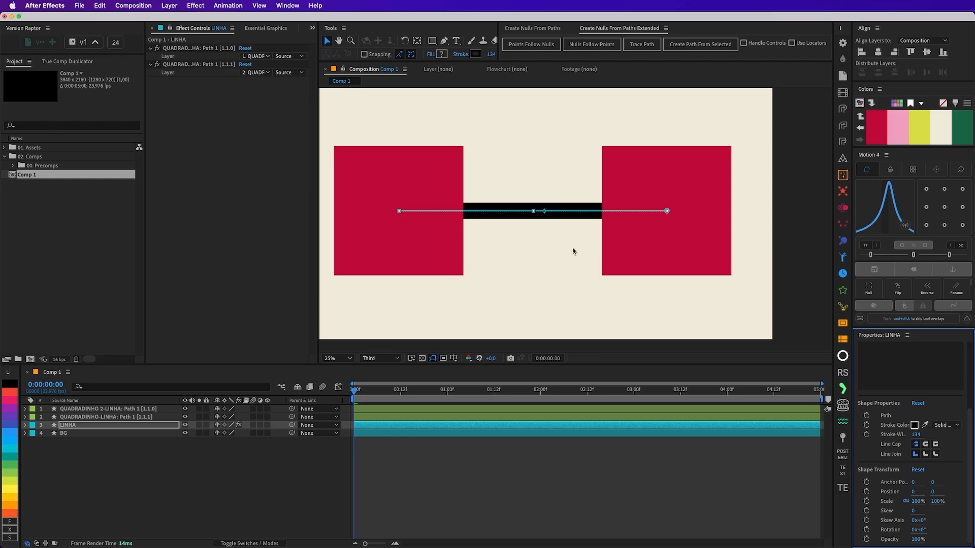
{"action": "left_click", "coordinate": [533, 455]}
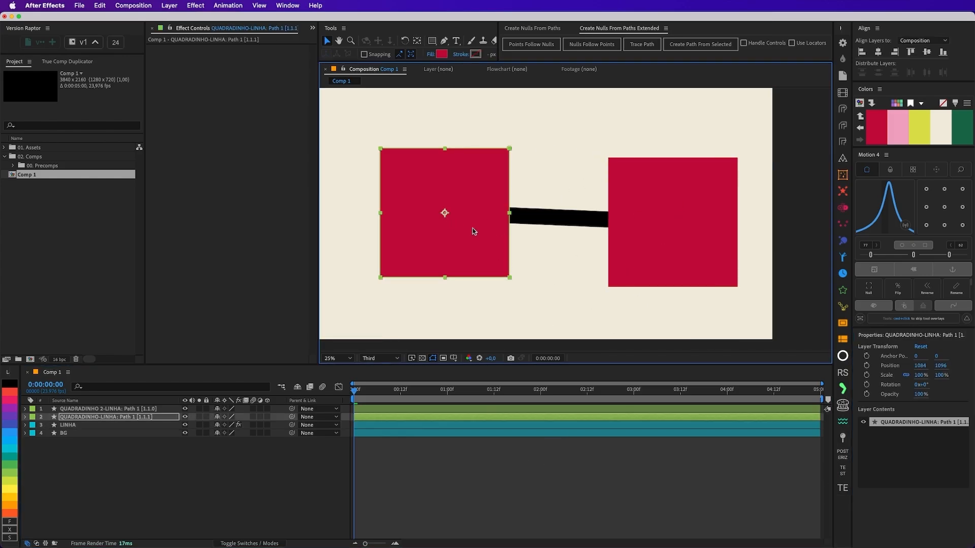
- Reposition the two connected squares, the left one to about X 836, Y 804 and the right one to about X 3056, Y 872
{"action": "left_click_drag", "start_coordinate": [473, 231], "coordinate": [456, 210]}
{"action": "left_click_drag", "start_coordinate": [708, 246], "coordinate": [690, 233]}
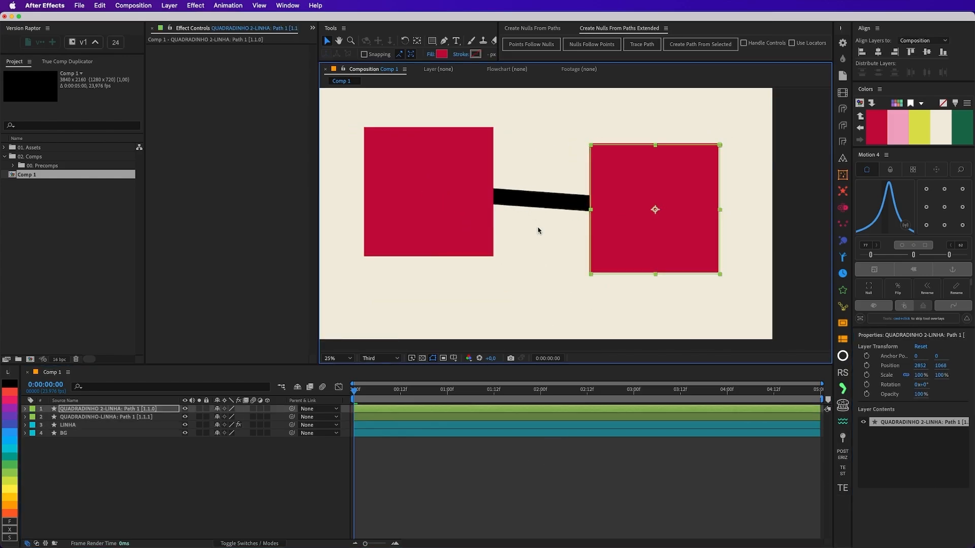
{"action": "key", "text": "super+z"}
{"action": "key", "text": "super+z"}
{"action": "key", "text": "super+z"}
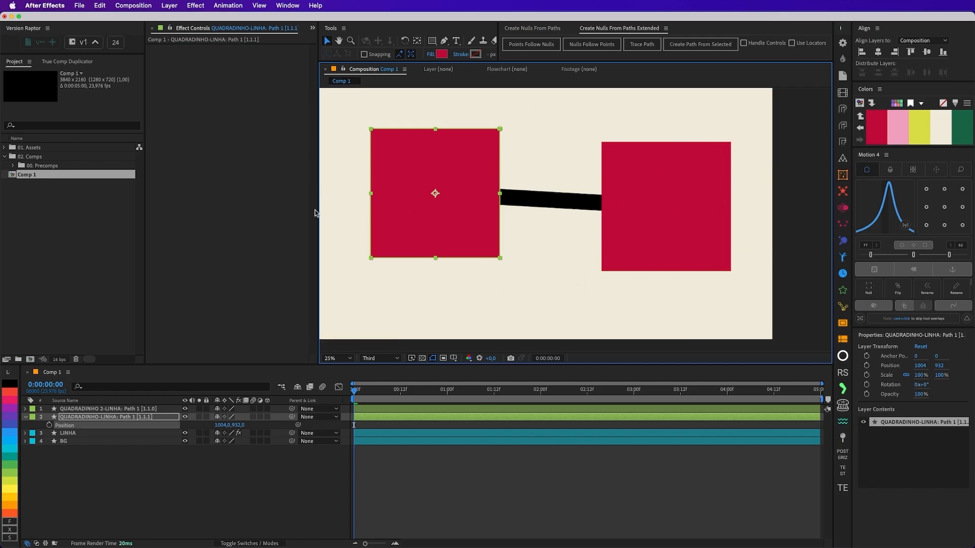
{"action": "left_click_drag", "start_coordinate": [447, 193], "coordinate": [428, 177]}
{"action": "left_click_drag", "start_coordinate": [657, 215], "coordinate": [671, 194]}
- Reveal the keyframes of both square layers and delete all their Path keyframes
{"action": "key", "text": "u"}
{"action": "left_click", "coordinate": [446, 431]}
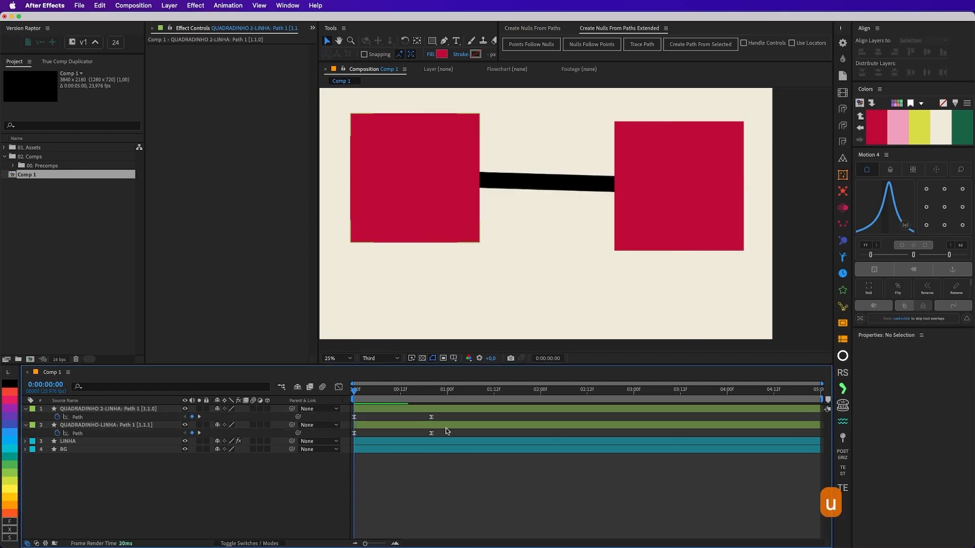
{"action": "left_click_drag", "start_coordinate": [447, 413], "coordinate": [340, 439]}
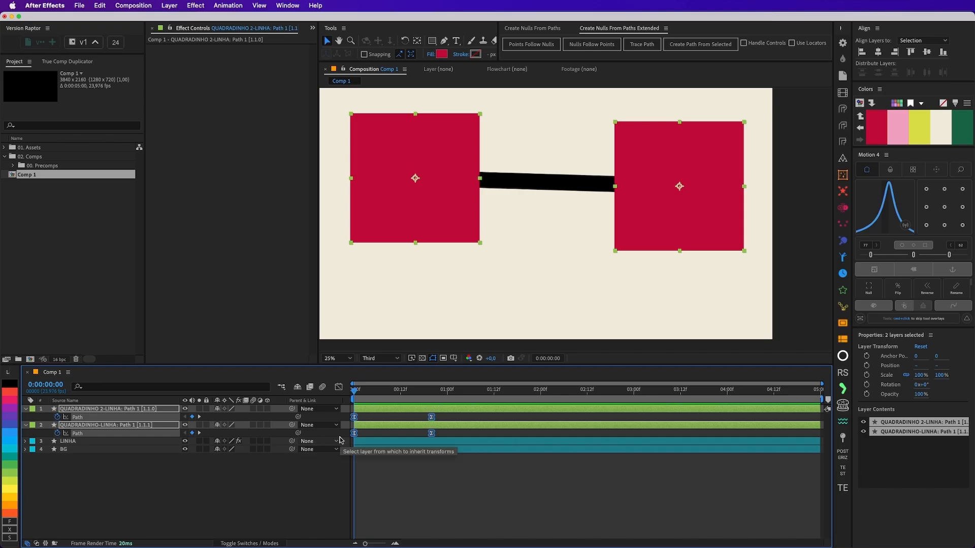
{"action": "key", "text": "Delete"}
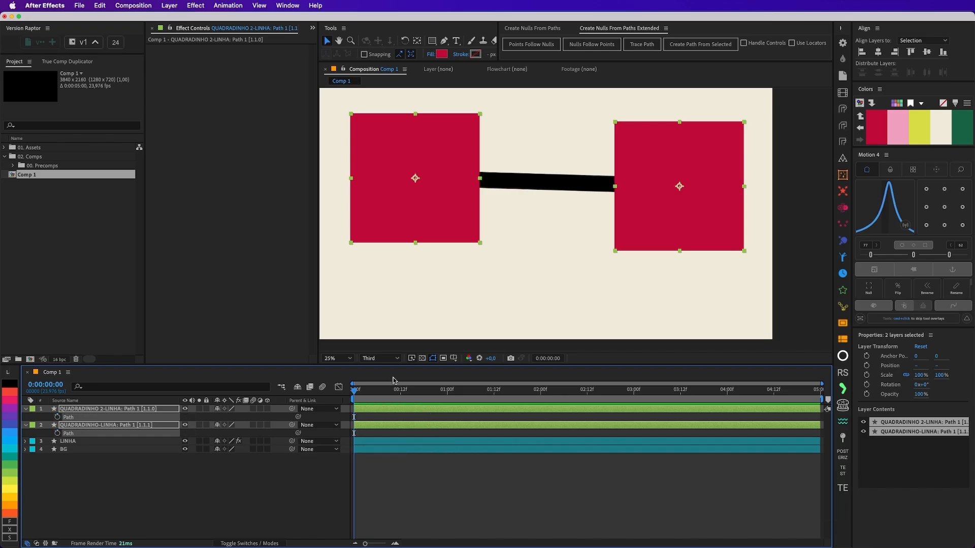
- Animate both squares' Position between 0 and 1 second, lowering the right square at the start and the left square at the end
{"action": "key", "text": "alt+p"}
{"action": "left_click_drag", "start_coordinate": [354, 425], "coordinate": [446, 426]}
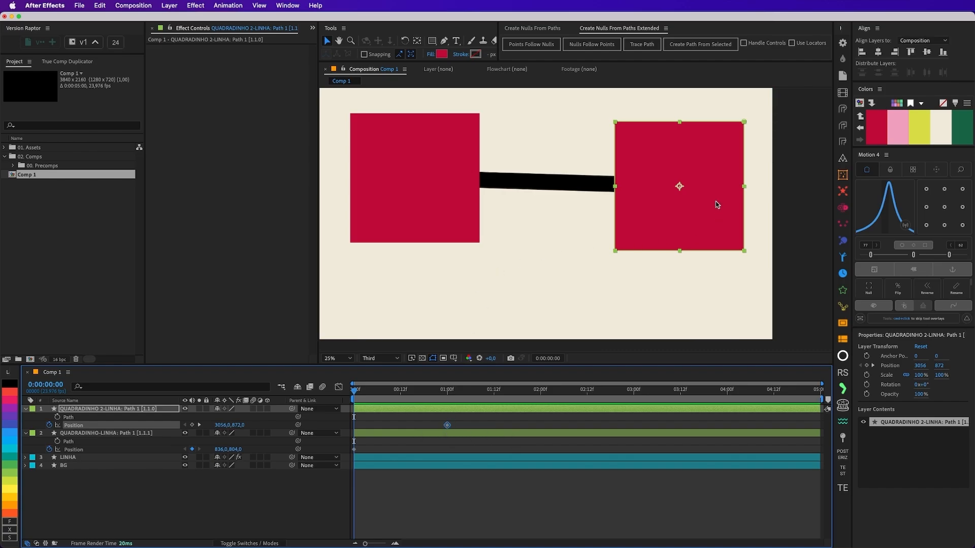
{"action": "left_click_drag", "start_coordinate": [701, 191], "coordinate": [704, 268]}
{"action": "key", "text": "k"}
{"action": "left_click", "coordinate": [404, 202]}
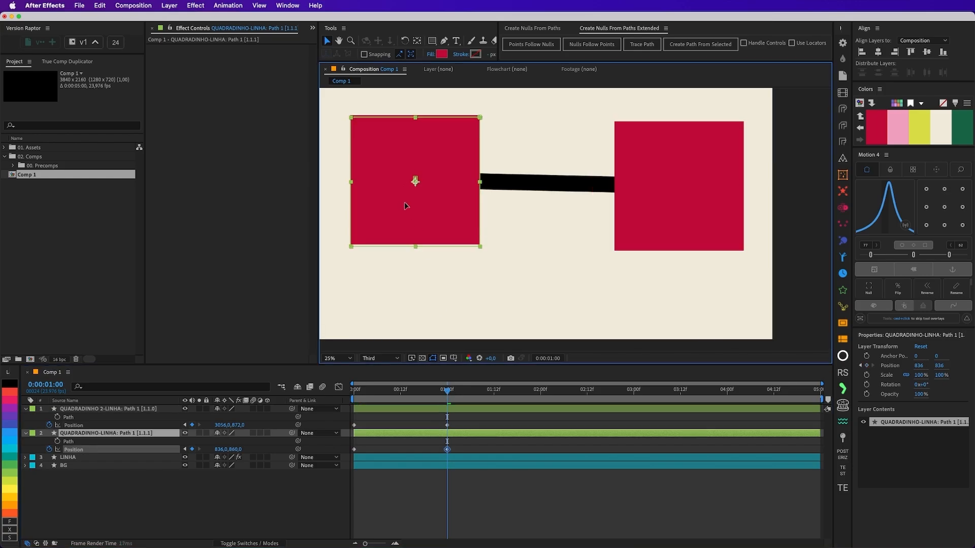
{"action": "left_click_drag", "start_coordinate": [404, 202], "coordinate": [412, 266]}
{"action": "left_click_drag", "start_coordinate": [444, 389], "coordinate": [412, 392]}
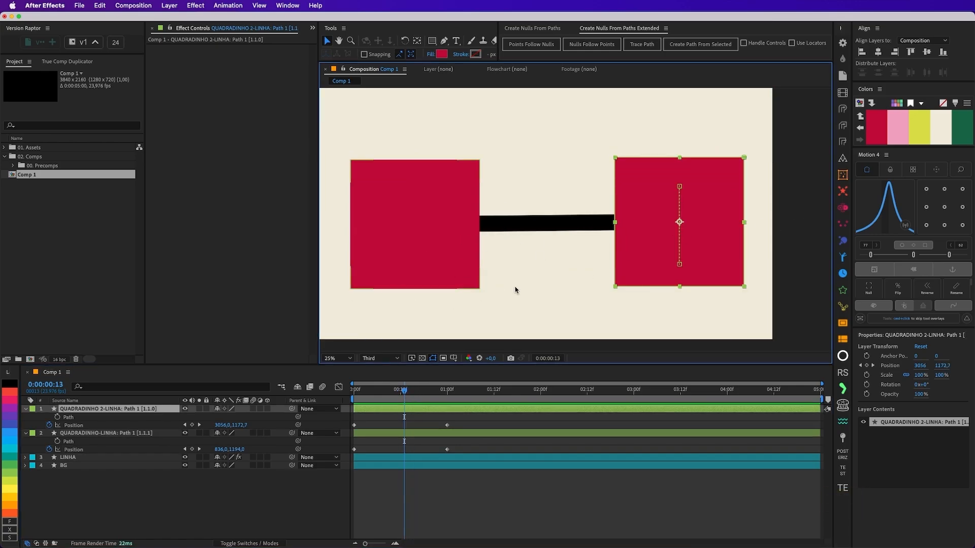
{"action": "mouse_move", "coordinate": [389, 391]}
{"action": "left_mouse_down"}
{"action": "mouse_move", "coordinate": [354, 391]}
{"action": "mouse_move", "coordinate": [421, 391]}
{"action": "mouse_move", "coordinate": [373, 391]}
{"action": "left_mouse_up"}
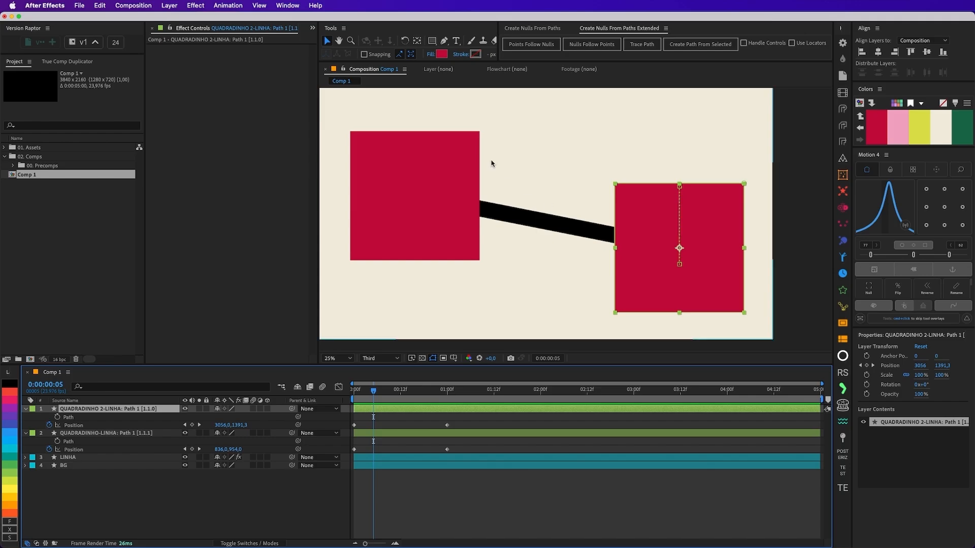
- Undo the animation, the LINHA line and the duplicated square, back to the single centred QUADRADINHO
{"action": "key", "text": "super+z"}
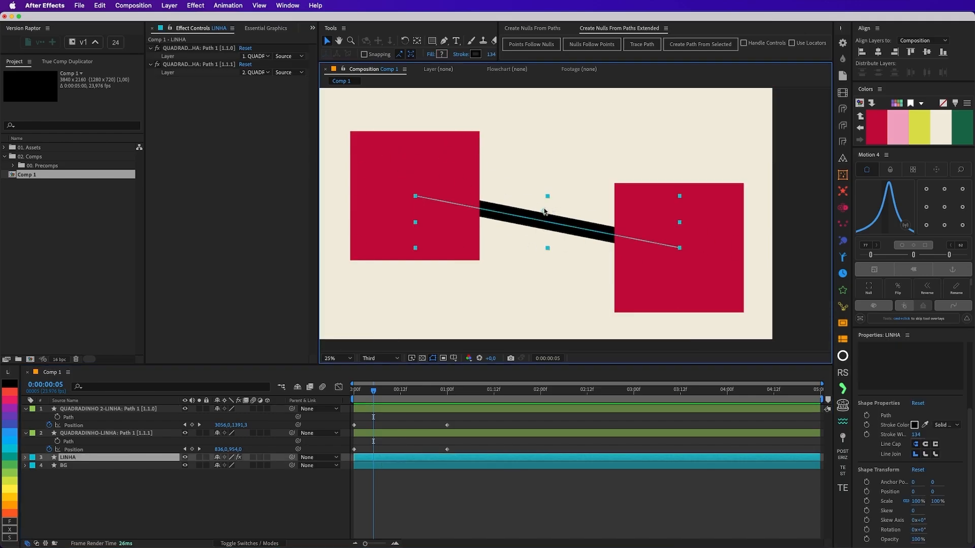
{"action": "key", "text": "super+z"}
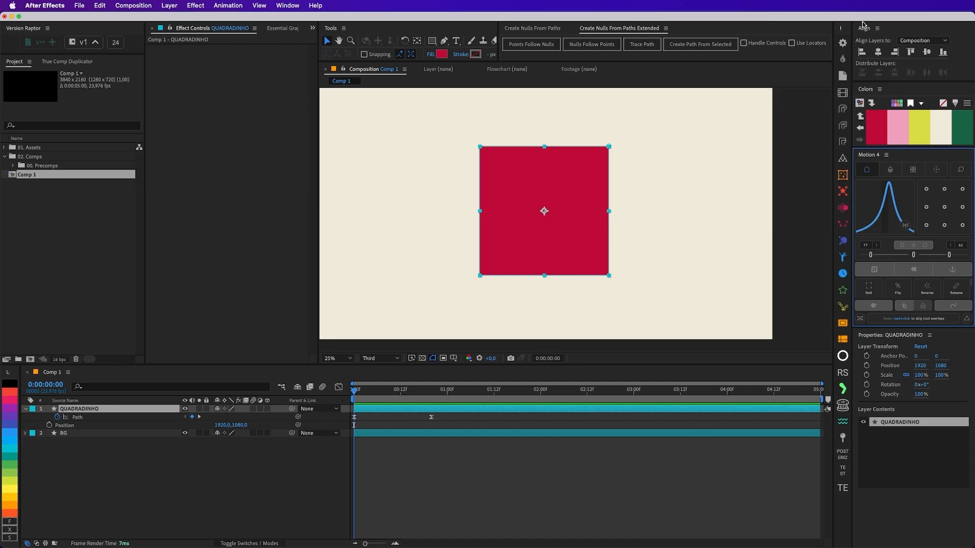
- Enable Handle Controls and apply Points Follow Nulls to QUADRADINHO's Path
{"action": "left_click", "coordinate": [743, 42]}
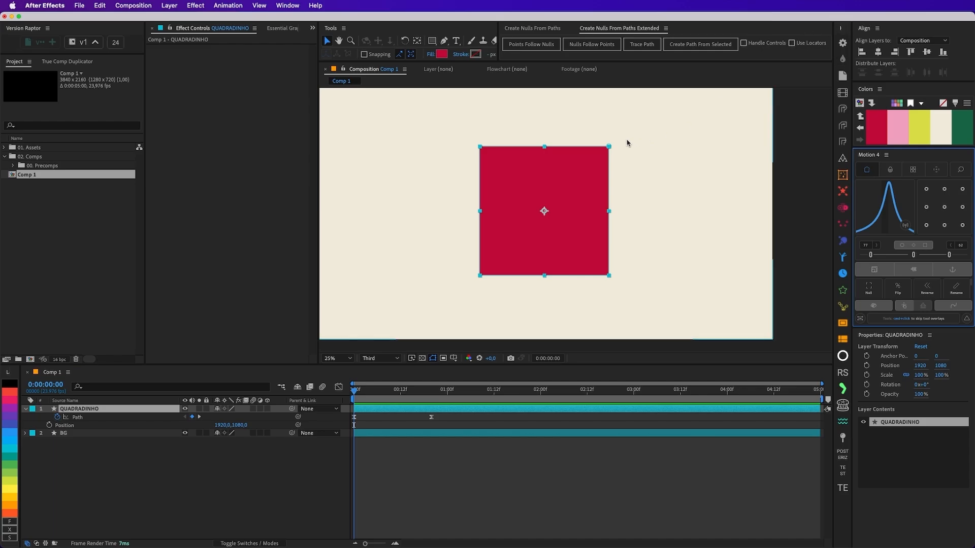
{"action": "left_click", "coordinate": [77, 417]}
{"action": "left_click", "coordinate": [530, 44]}
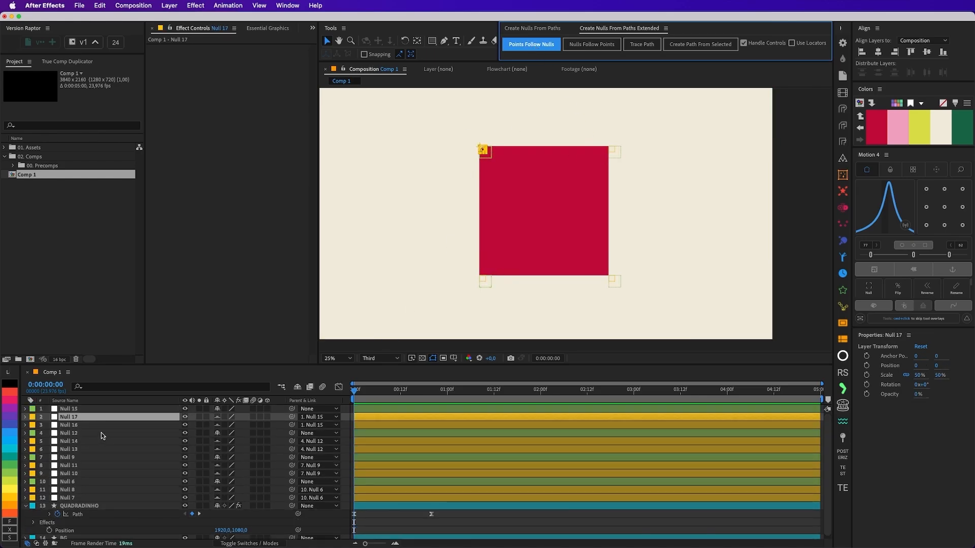
- Move handle null Null 16 outside the square to bulge its left edge, and try moving corner null Null 15
{"action": "left_click", "coordinate": [481, 286]}
{"action": "left_click", "coordinate": [83, 425]}
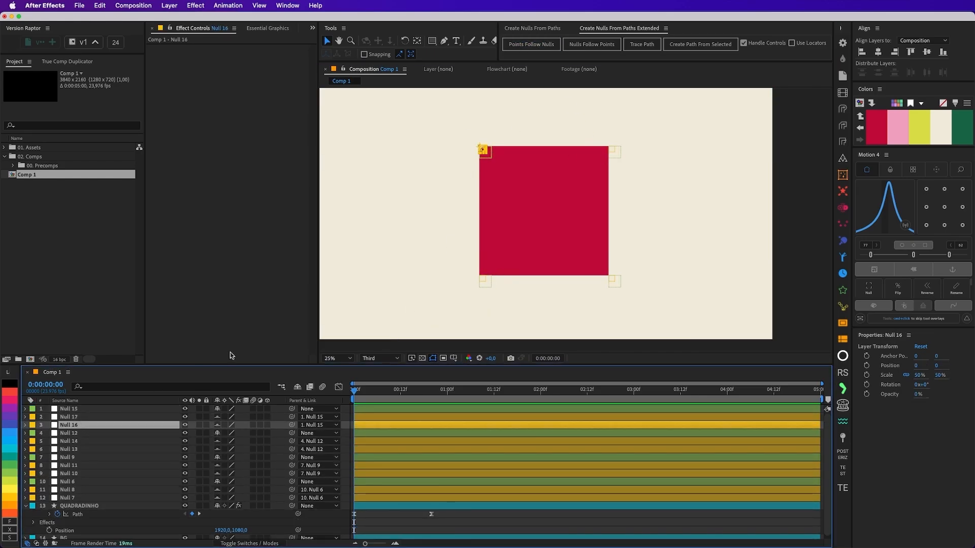
{"action": "scroll", "coordinate": [482, 148], "scroll_direction": "up", "scroll_amount": 2}
{"action": "left_click_drag", "start_coordinate": [482, 152], "coordinate": [425, 196]}
{"action": "left_click", "coordinate": [489, 156]}
{"action": "key", "text": "super+z"}
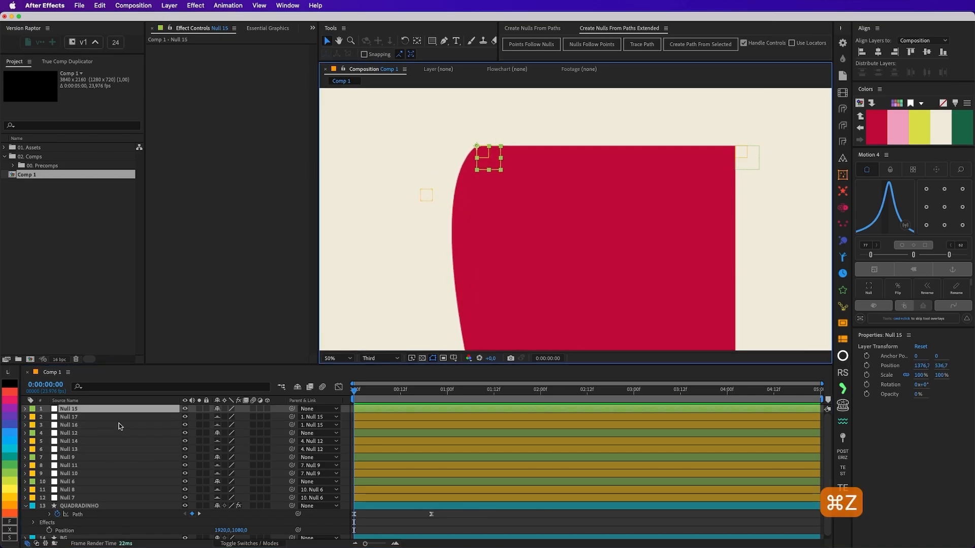
- Move handle null Null 17 above the square to bulge its top edge, and test shifting corner null Null 15 with its handles
{"action": "left_click", "coordinate": [118, 417]}
{"action": "left_click_drag", "start_coordinate": [484, 155], "coordinate": [538, 113]}
{"action": "mouse_move", "coordinate": [488, 159]}
{"action": "left_mouse_down"}
{"action": "mouse_move", "coordinate": [481, 154]}
{"action": "mouse_move", "coordinate": [491, 167]}
{"action": "mouse_move", "coordinate": [479, 161]}
{"action": "left_mouse_up"}
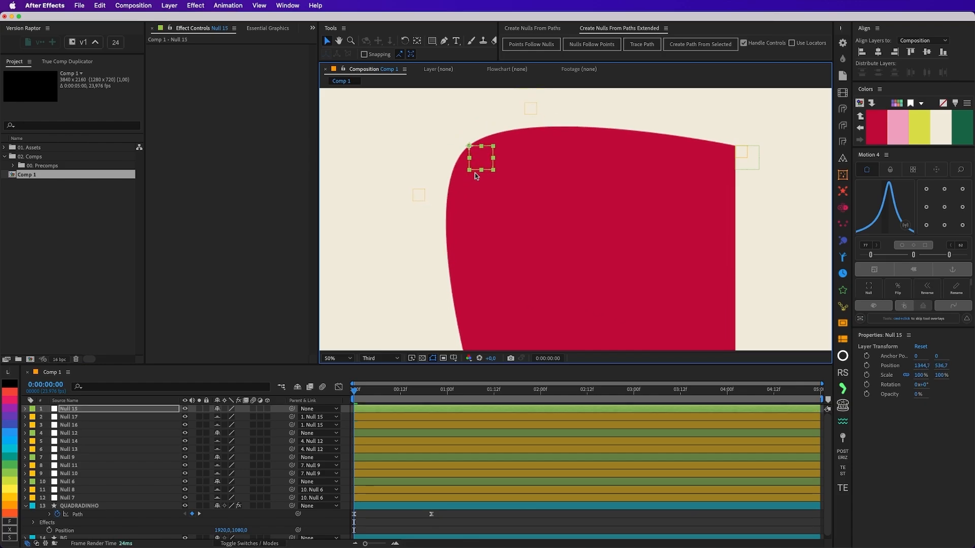
{"action": "key", "text": "super+z"}
- Move Null 16 to about X 292, Y 294 and Null 17 to about X 280, Y 202, curving the square's edges inwards
{"action": "left_click_drag", "start_coordinate": [415, 197], "coordinate": [541, 224]}
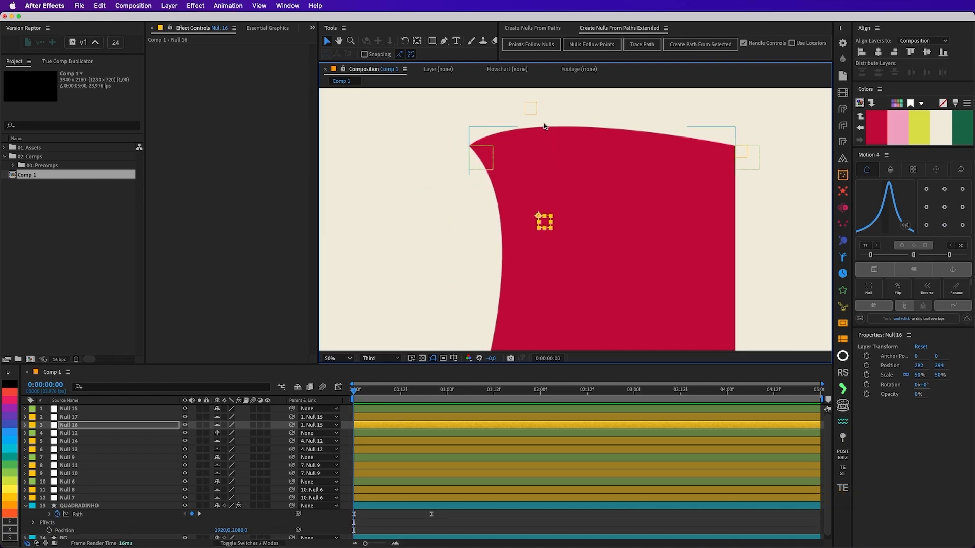
{"action": "left_click_drag", "start_coordinate": [532, 109], "coordinate": [519, 313]}
{"action": "left_click_drag", "start_coordinate": [540, 179], "coordinate": [543, 200]}
{"action": "scroll", "coordinate": [575, 248], "scroll_direction": "down", "scroll_amount": 2}
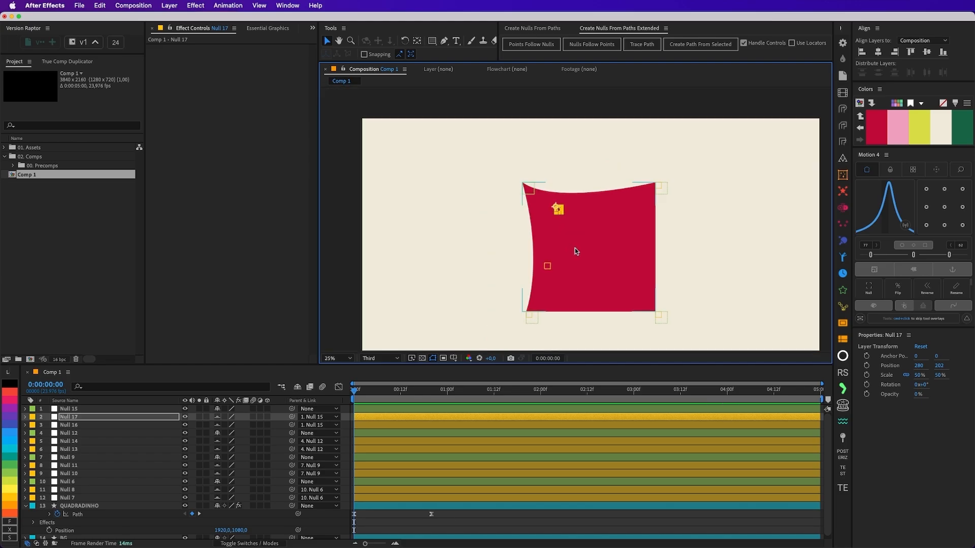
- Animate Null 16's Position from about X -166, Y 546 at frame 0 to inside the square at frame 19, and preview it
{"action": "left_click_drag", "start_coordinate": [574, 247], "coordinate": [467, 215]}
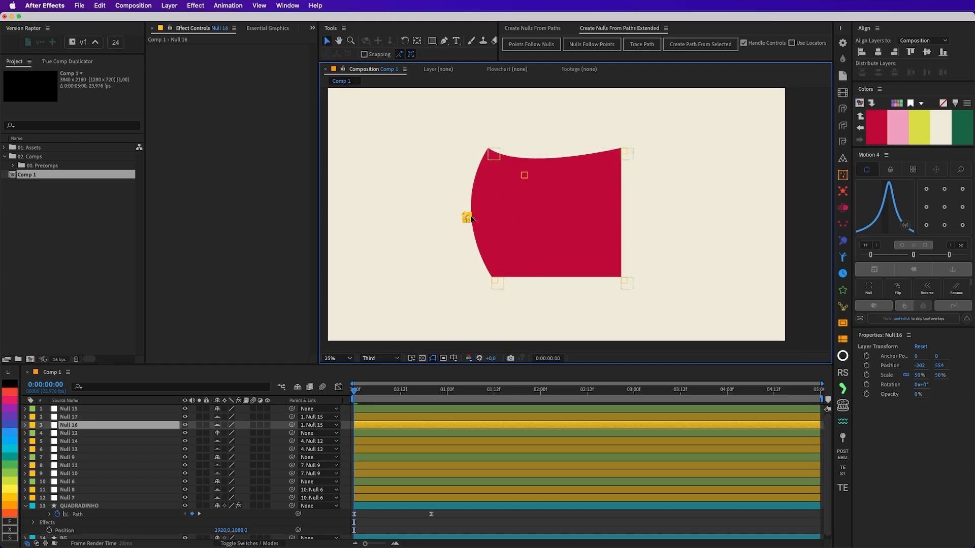
{"action": "key", "text": "super+z"}
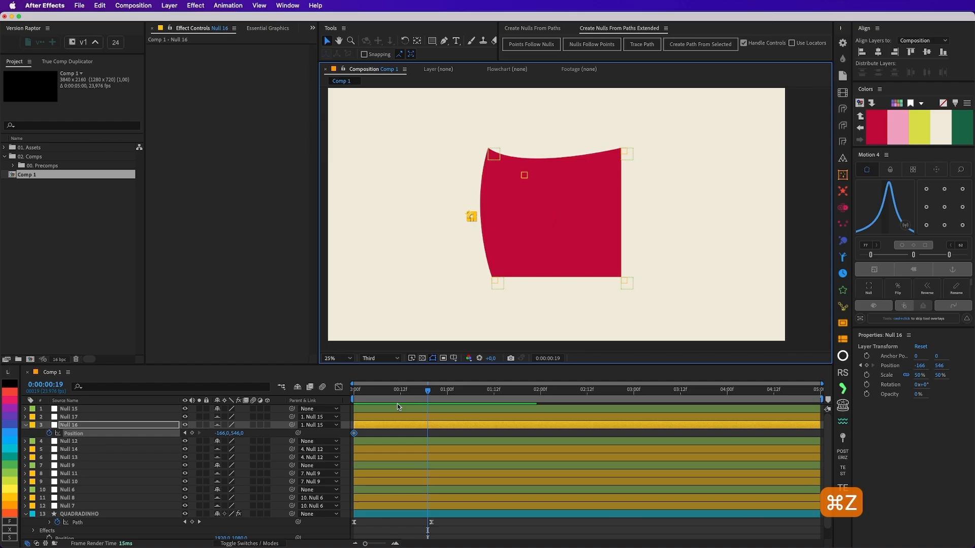
{"action": "left_click_drag", "start_coordinate": [920, 366], "coordinate": [957, 404]}
{"action": "left_click_drag", "start_coordinate": [398, 394], "coordinate": [354, 394]}
{"action": "key", "text": "space"}
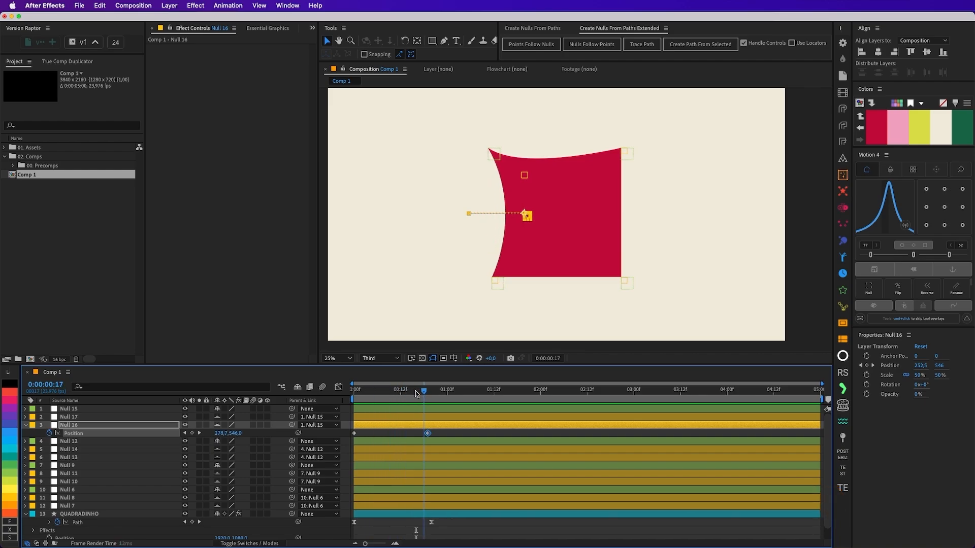
{"action": "key", "text": "space"}
- Inspect the top-right corner's nulls, and move Null 17 above the square to about X 426, Y -178
{"action": "left_click", "coordinate": [625, 156]}
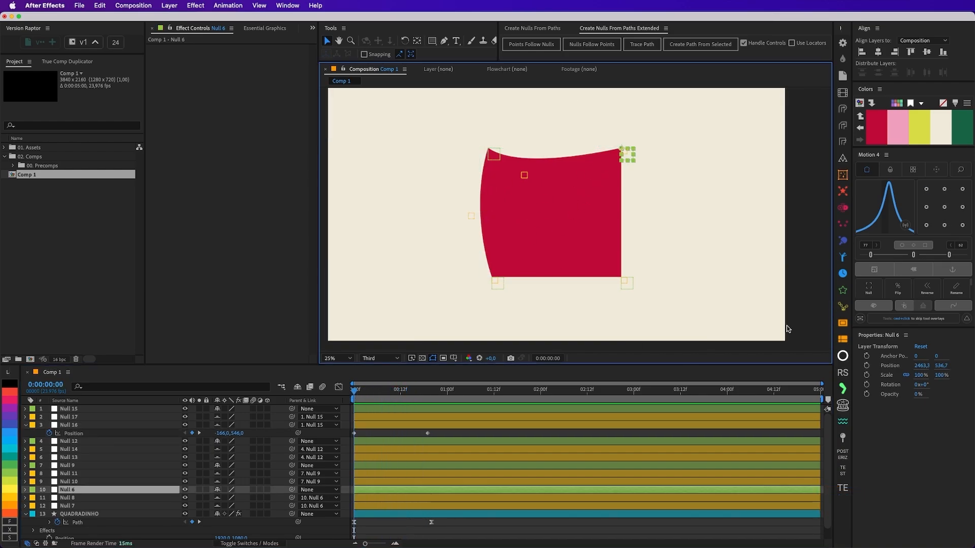
{"action": "left_click", "coordinate": [87, 507]}
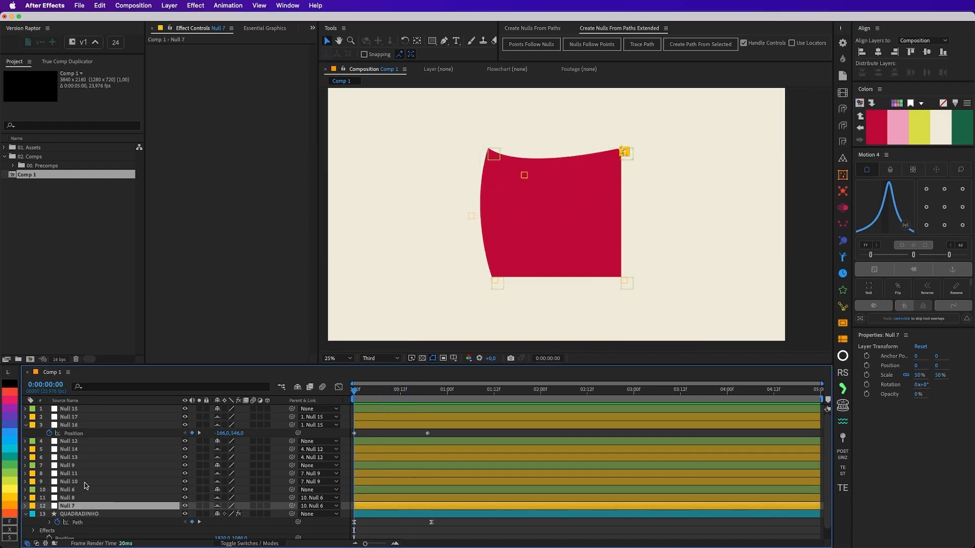
{"action": "left_click", "coordinate": [524, 175]}
{"action": "scroll", "coordinate": [524, 175], "scroll_direction": "up", "scroll_amount": 2}
{"action": "left_click_drag", "start_coordinate": [530, 176], "coordinate": [570, 104]}
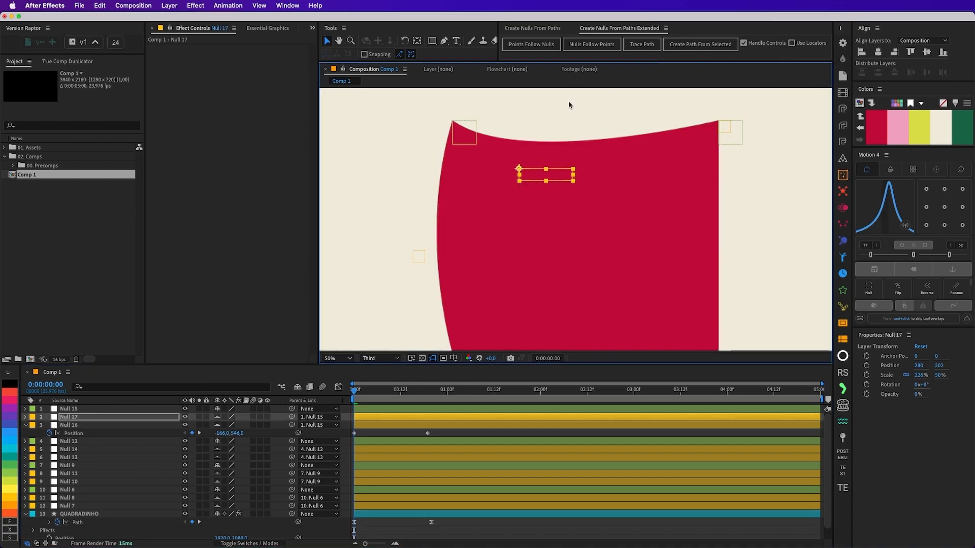
{"action": "key", "text": "super+z"}
{"action": "left_click_drag", "start_coordinate": [524, 176], "coordinate": [563, 92]}
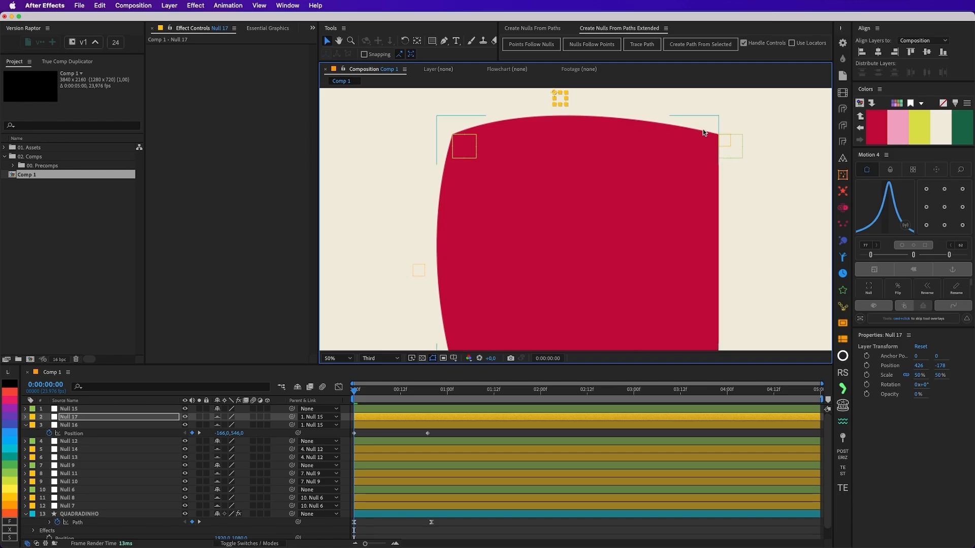
- Undo the handle edits and the null creation, back to the plain QUADRADINHO square, and clear the selection
{"action": "key", "text": "comma"}
{"action": "key", "text": "super+z"}
{"action": "key", "text": "super+z"}
{"action": "key", "text": "super+z"}
{"action": "key", "text": "super+z"}
{"action": "key", "text": "super+z"}
{"action": "key", "text": "super+z"}
{"action": "key", "text": "super+z"}
{"action": "key", "text": "super+z"}
{"action": "key", "text": "super+z"}
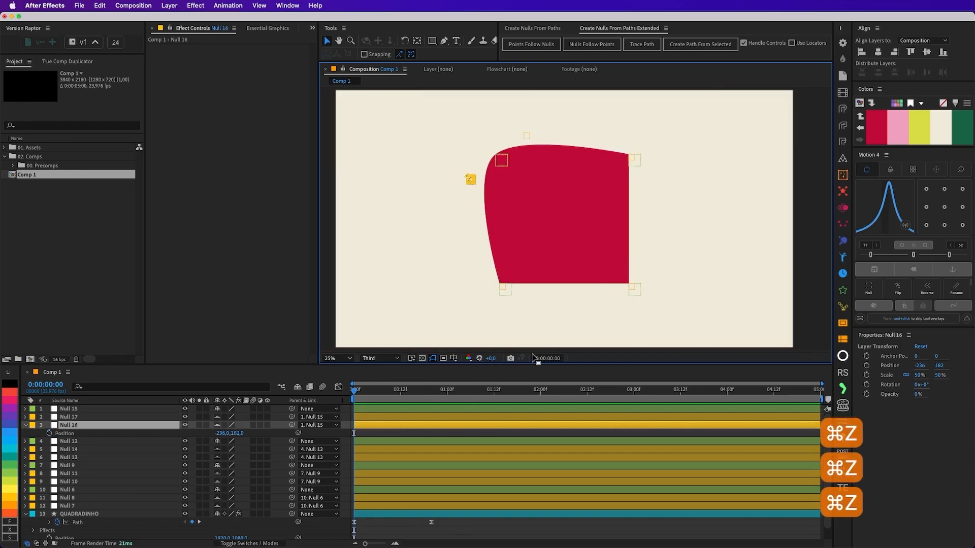
{"action": "left_click", "coordinate": [502, 467]}
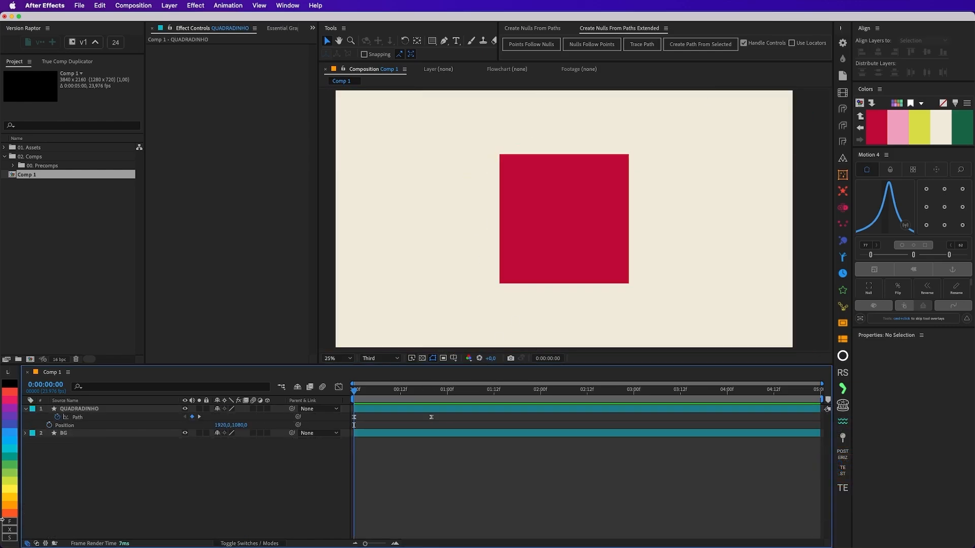
- Delete QUADRADINHO's Path keyframes and switch the null option from Handle Controls to Use Locators
{"action": "left_click", "coordinate": [541, 184]}
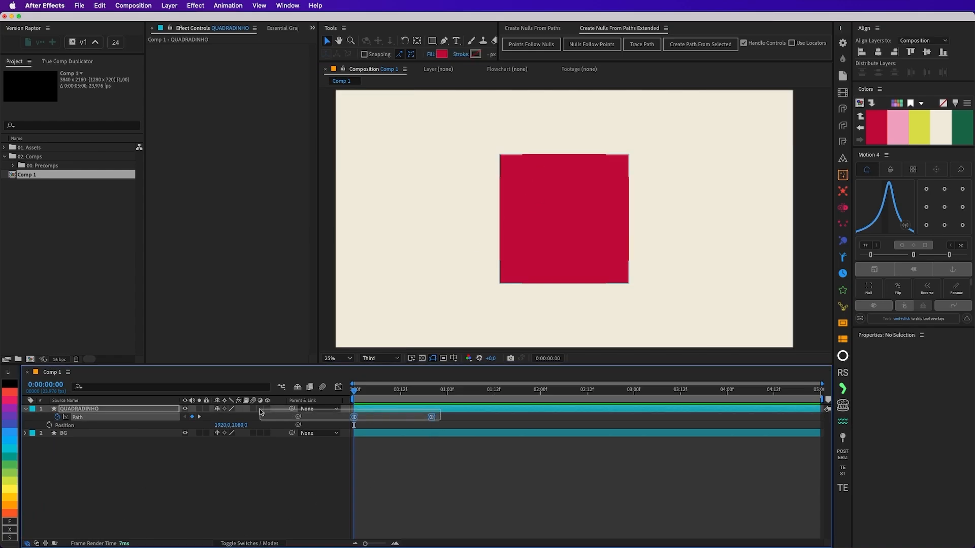
{"action": "left_click", "coordinate": [68, 417]}
{"action": "key", "text": "Delete"}
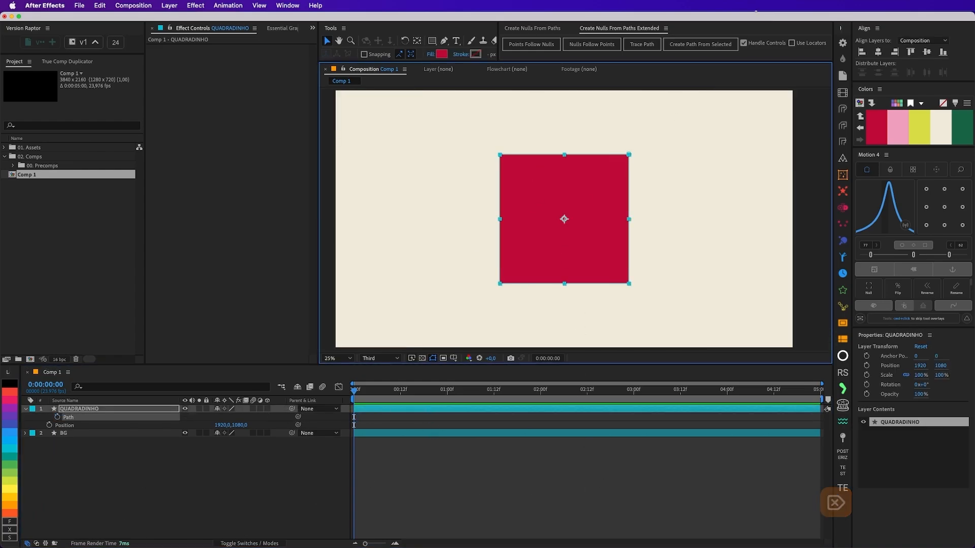
{"action": "left_click", "coordinate": [791, 43]}
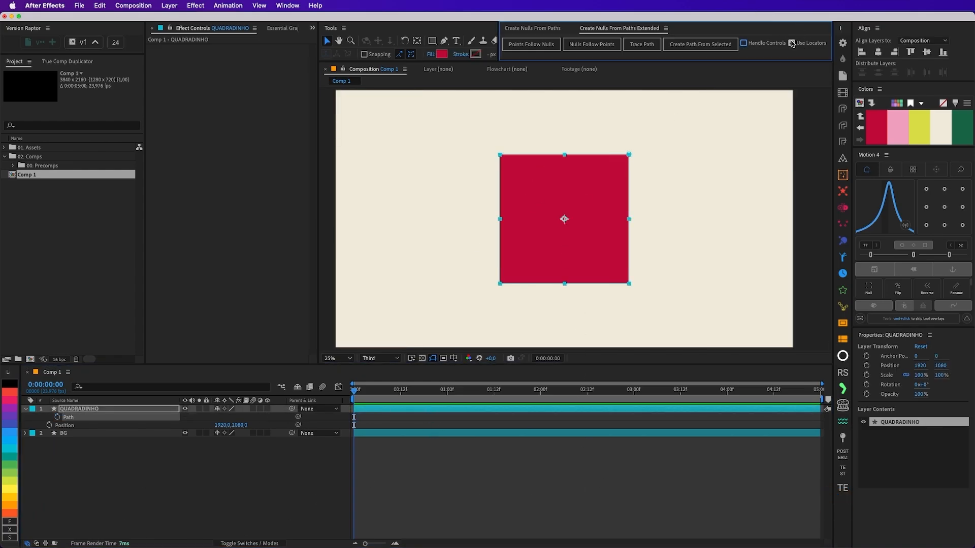
- Create locators for QUADRADINHO's path points with Points Follow Nulls, and lock the BG layer
{"action": "left_click", "coordinate": [541, 45]}
{"action": "left_click", "coordinate": [517, 288]}
{"action": "key", "text": "super+z"}
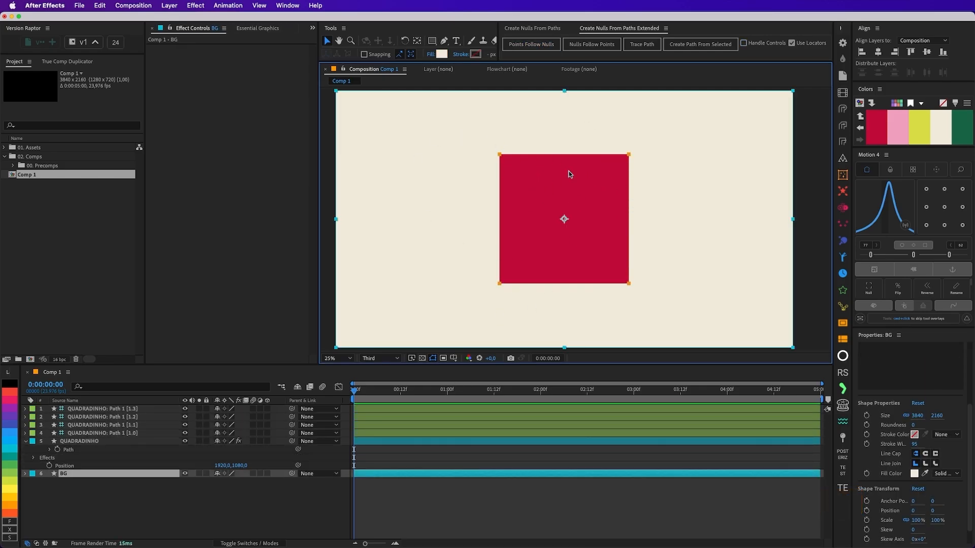
{"action": "left_click", "coordinate": [206, 473]}
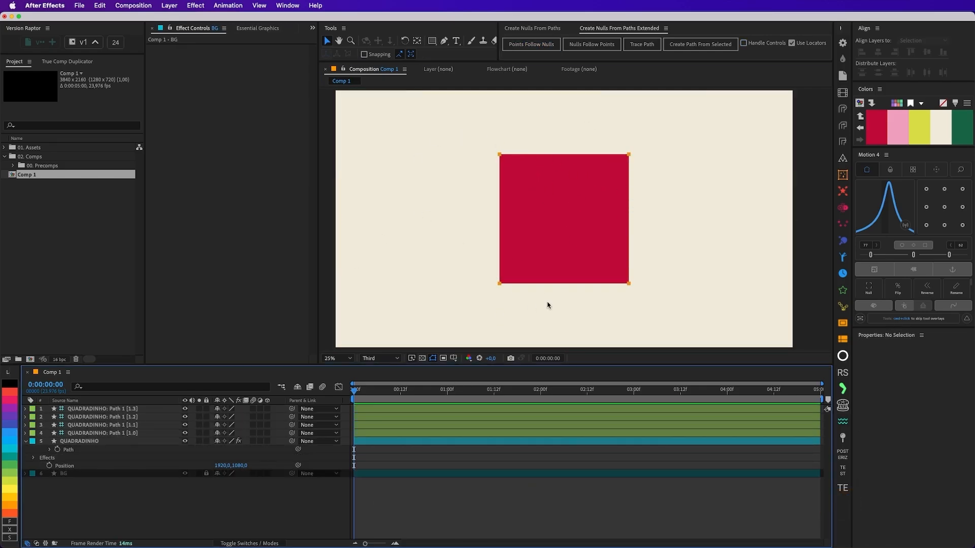
- Reshape the square into an irregular quadrilateral by repositioning all four corner locators, and clear the selection
{"action": "left_click", "coordinate": [501, 156]}
{"action": "left_click_drag", "start_coordinate": [501, 156], "coordinate": [544, 237]}
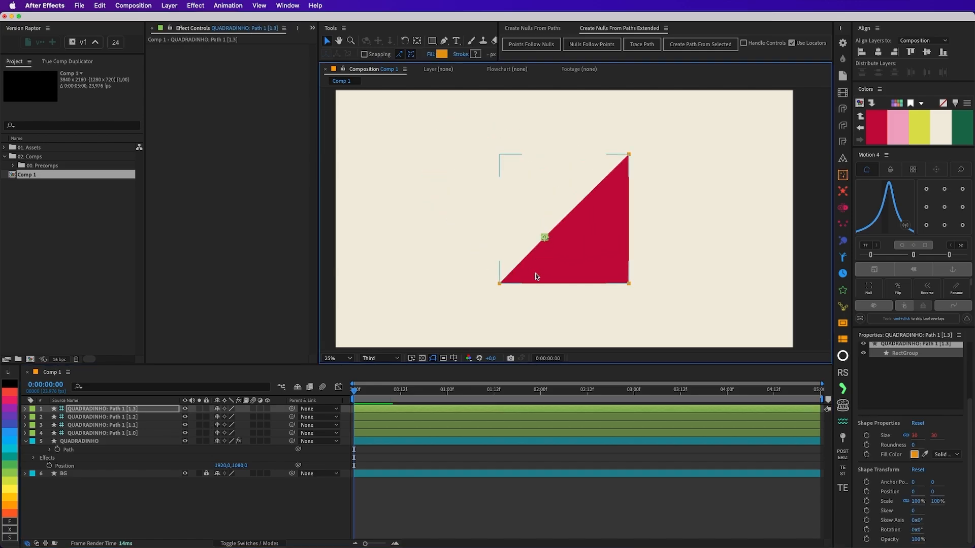
{"action": "left_click_drag", "start_coordinate": [499, 283], "coordinate": [581, 305]}
{"action": "left_click_drag", "start_coordinate": [544, 237], "coordinate": [467, 193]}
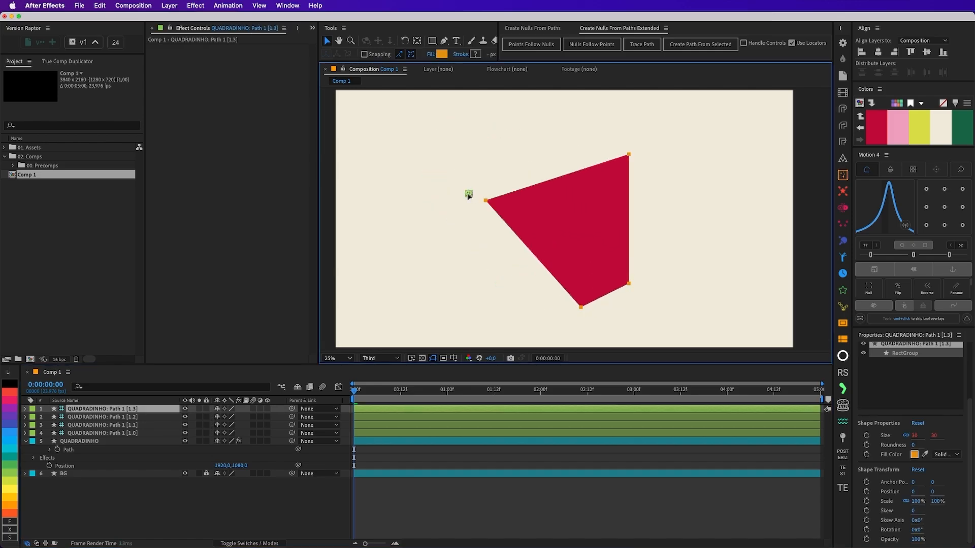
{"action": "left_click_drag", "start_coordinate": [629, 154], "coordinate": [664, 136]}
{"action": "left_click_drag", "start_coordinate": [628, 284], "coordinate": [688, 301]}
{"action": "left_click_drag", "start_coordinate": [580, 307], "coordinate": [624, 295]}
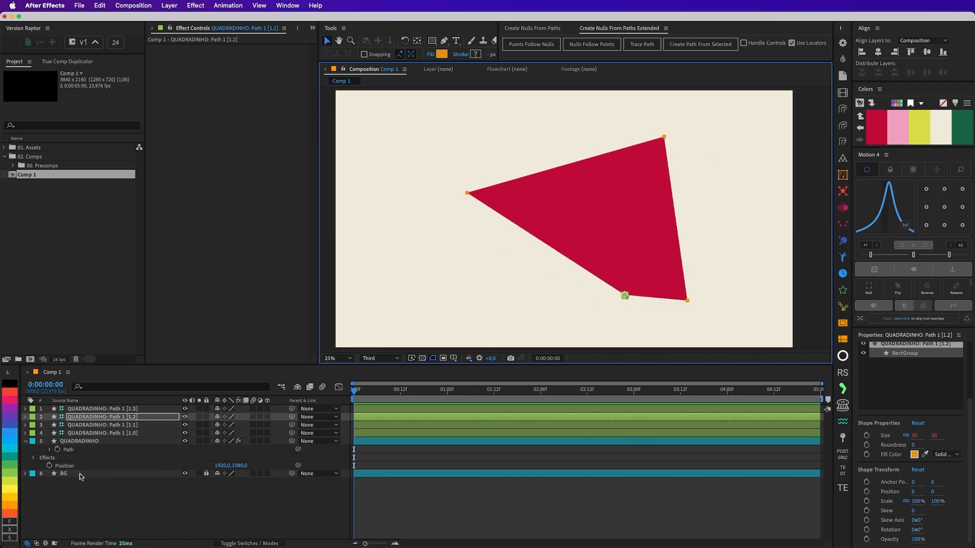
{"action": "left_click", "coordinate": [97, 516]}
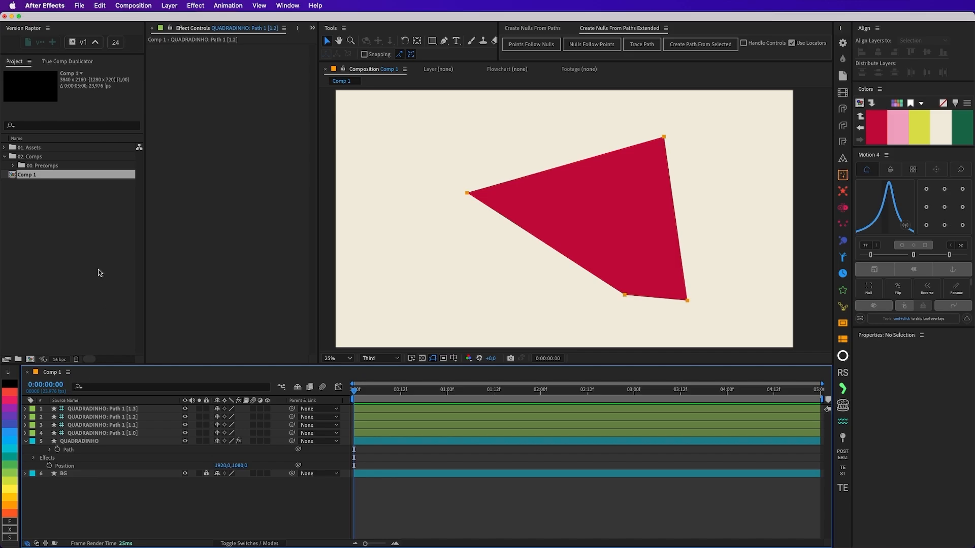
- Create the UHD 4K composition Comp 2, nest Comp 1 in it, and inspect the nested shape's left corner up close
{"action": "left_click", "coordinate": [100, 273]}
{"action": "left_click", "coordinate": [31, 359]}
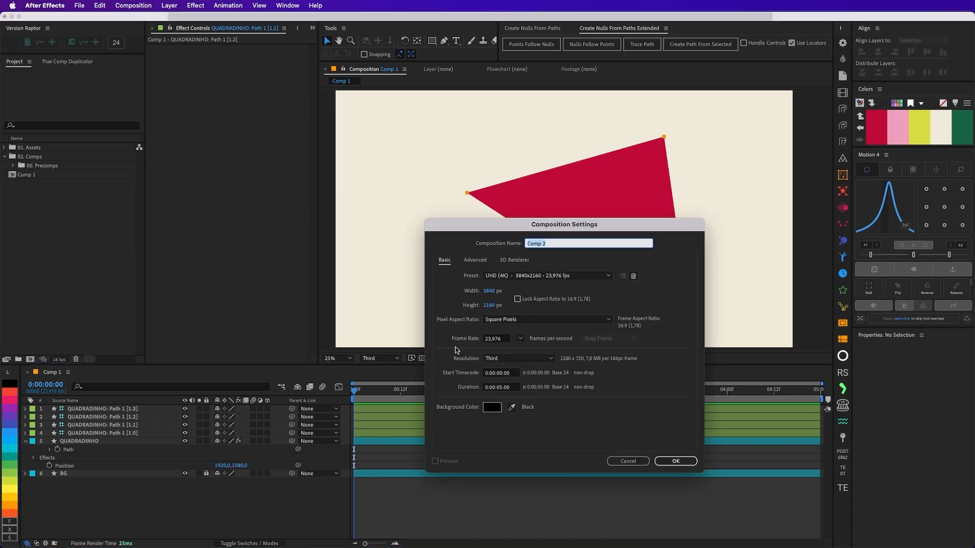
{"action": "left_click", "coordinate": [676, 461]}
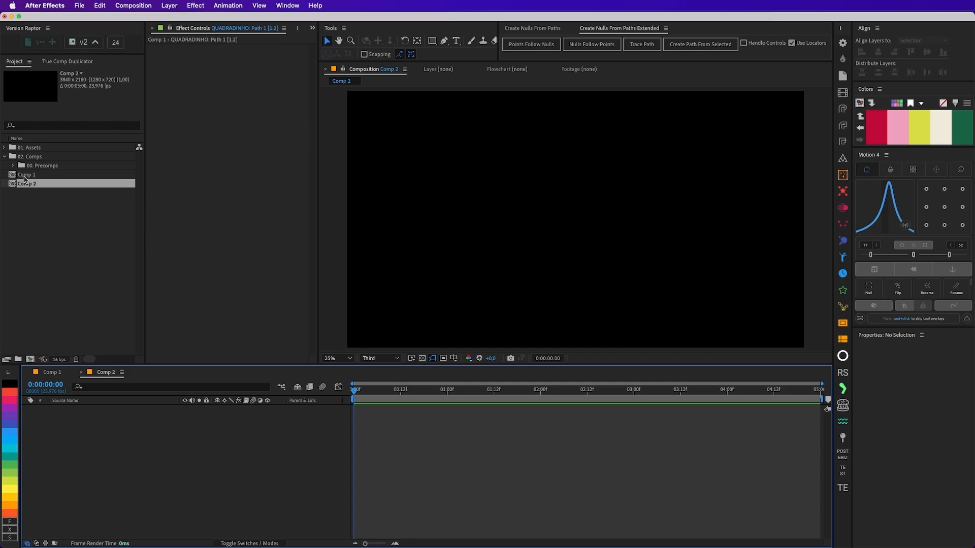
{"action": "left_click_drag", "start_coordinate": [25, 179], "coordinate": [142, 439]}
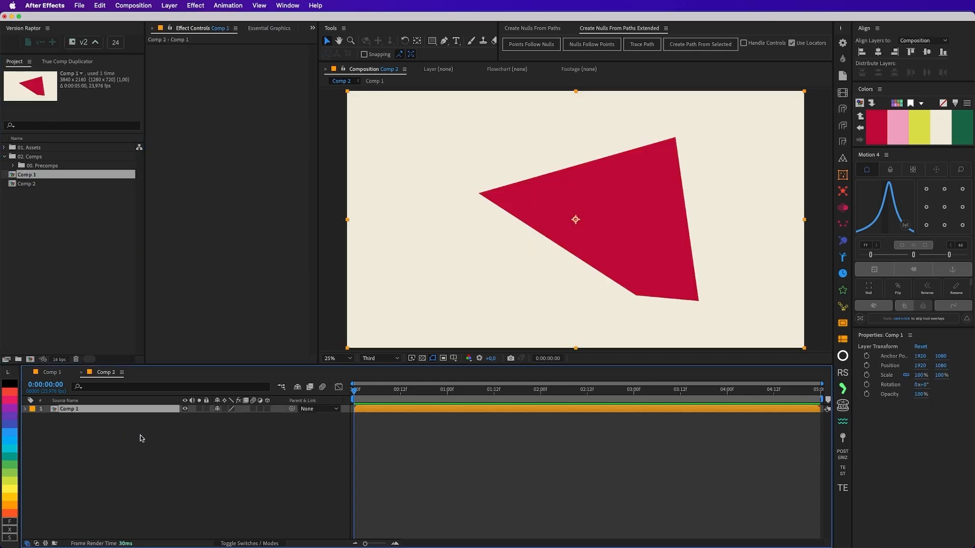
{"action": "key", "text": "period"}
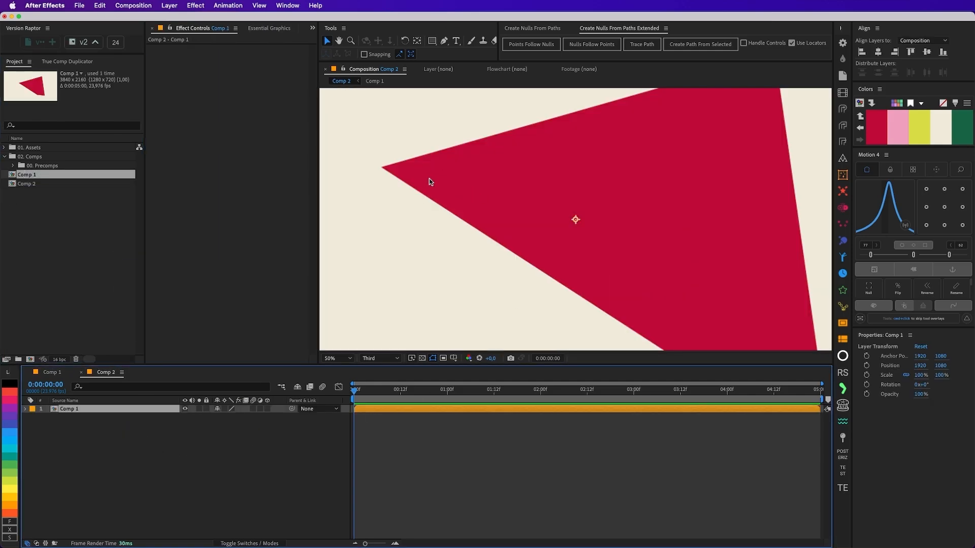
{"action": "left_click_drag", "start_coordinate": [429, 179], "coordinate": [488, 203]}
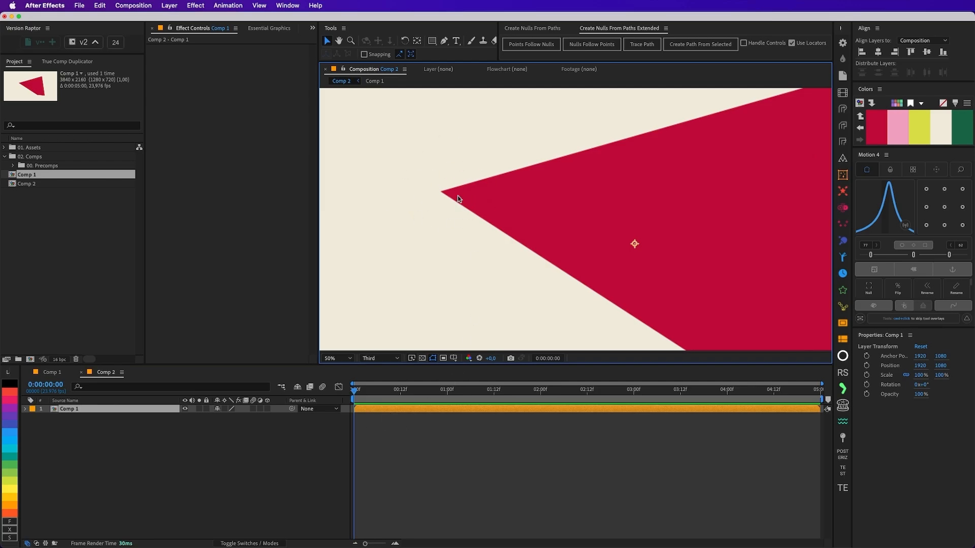
- In Comp 1, move locator [1.2] out to the shape's lower-left and shift the upper-left locator [1.3] inward
{"action": "left_click", "coordinate": [66, 375]}
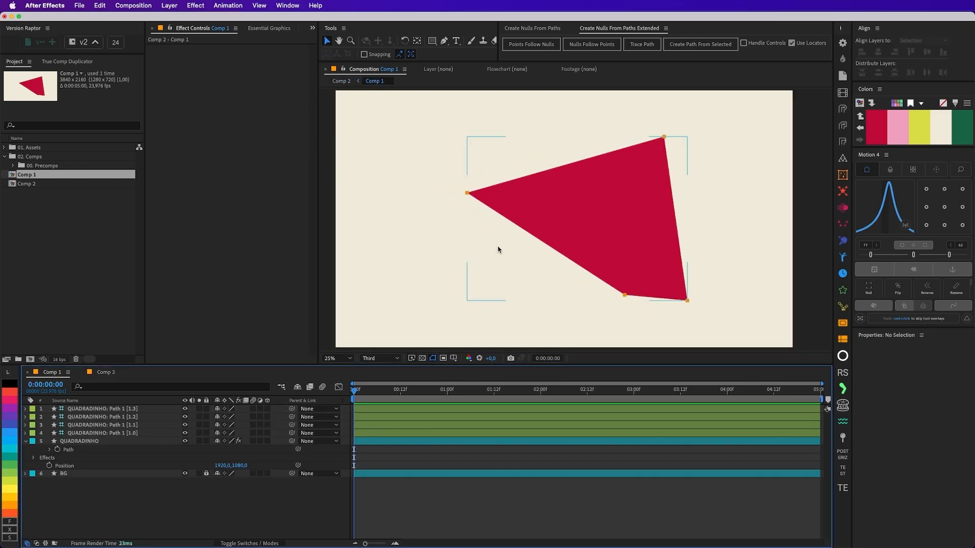
{"action": "left_click", "coordinate": [466, 196]}
{"action": "key", "text": "super+z"}
{"action": "mouse_move", "coordinate": [467, 193]}
{"action": "left_mouse_down"}
{"action": "mouse_move", "coordinate": [535, 246]}
{"action": "mouse_move", "coordinate": [553, 236]}
{"action": "mouse_move", "coordinate": [465, 195]}
{"action": "left_mouse_up"}
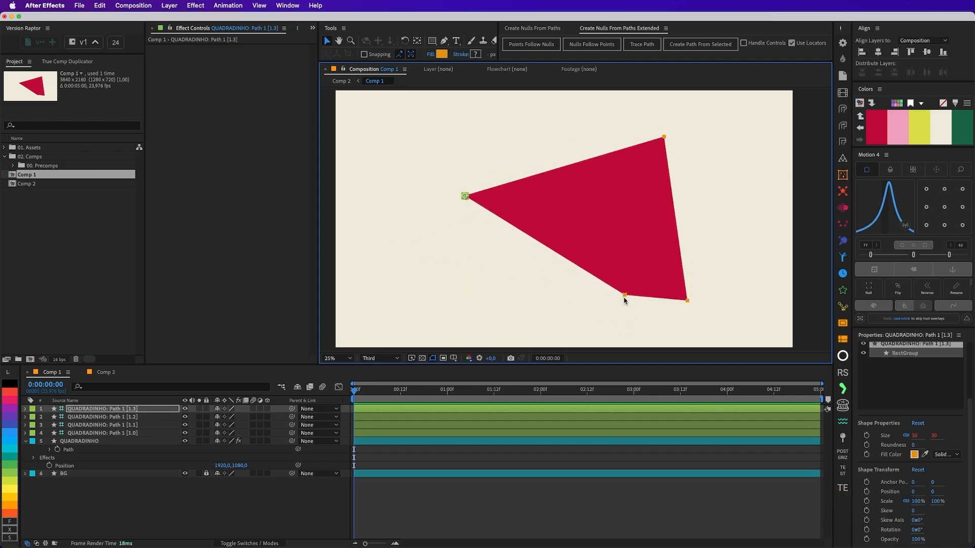
{"action": "left_click_drag", "start_coordinate": [624, 296], "coordinate": [455, 303]}
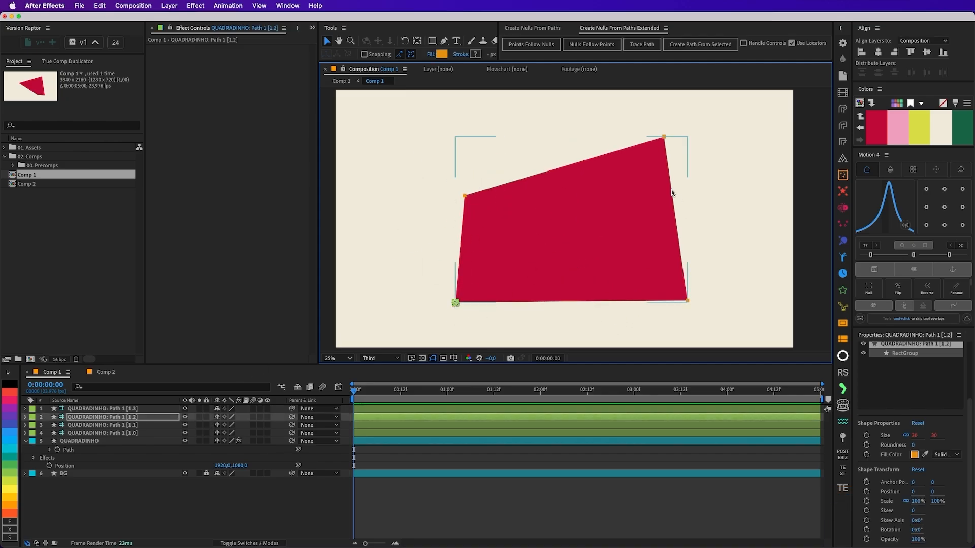
{"action": "left_click_drag", "start_coordinate": [470, 195], "coordinate": [537, 178]}
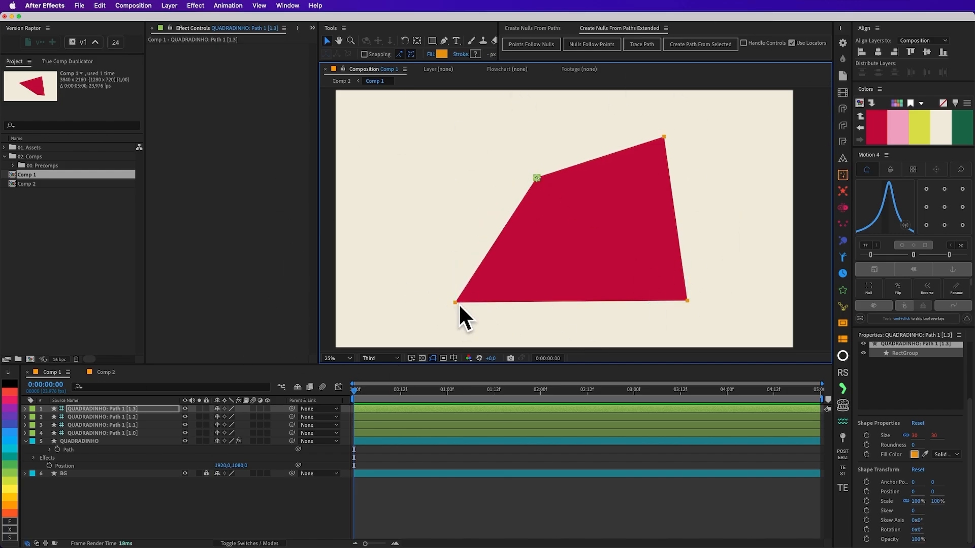
- View the reshaped shape in Comp 2 at 25% and compare it with Comp 1
{"action": "left_click", "coordinate": [107, 372]}
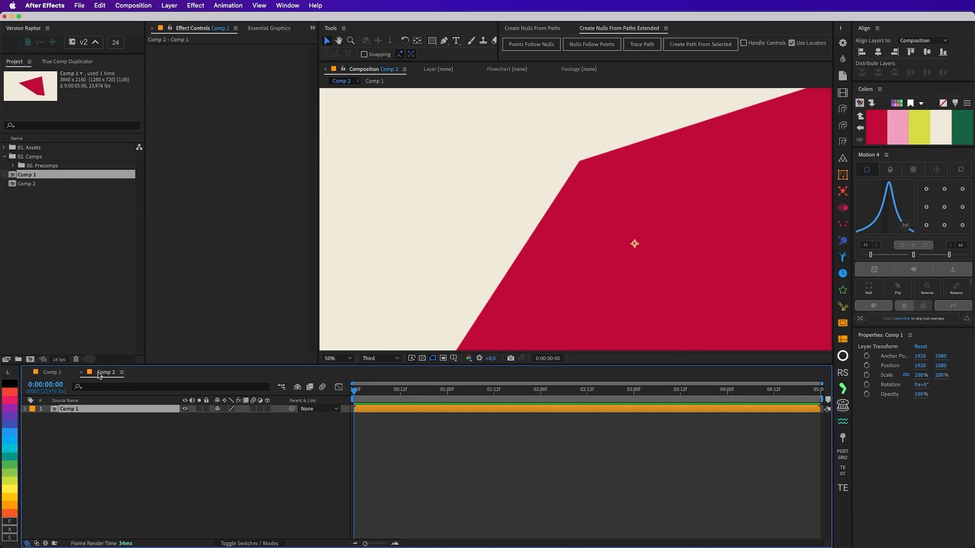
{"action": "key", "text": "comma"}
{"action": "left_click_drag", "start_coordinate": [674, 198], "coordinate": [644, 188]}
{"action": "left_click", "coordinate": [522, 463]}
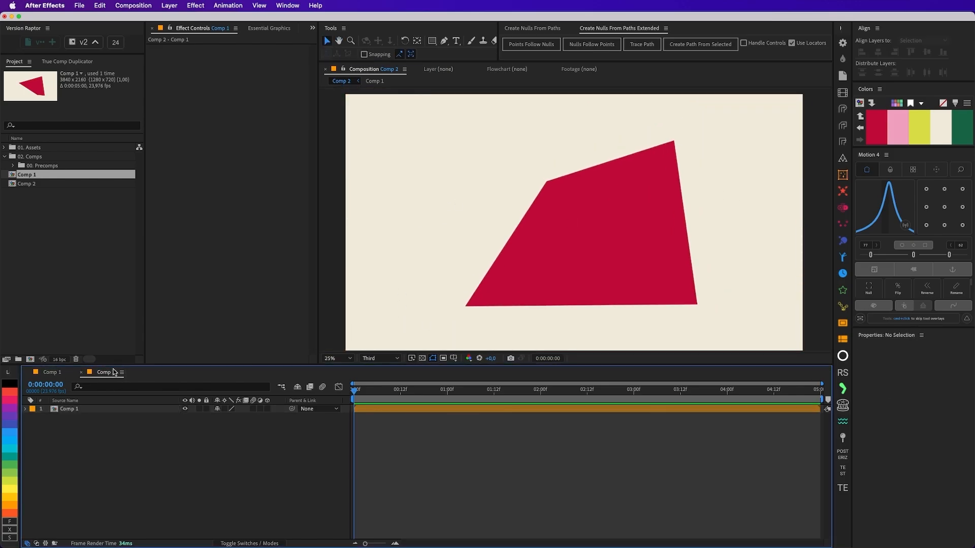
{"action": "left_click", "coordinate": [42, 373]}
{"action": "left_click", "coordinate": [565, 319]}
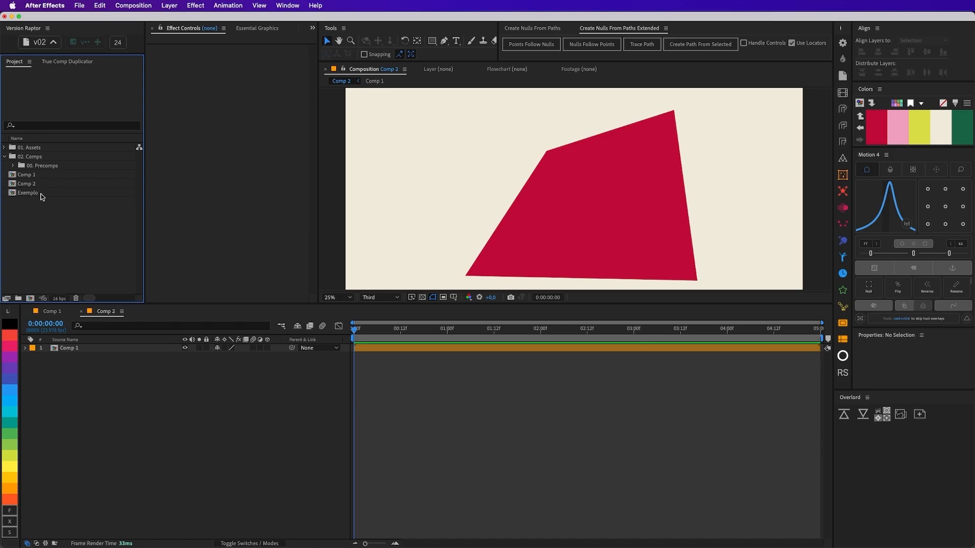
- Open the Exemplo composition and filter its timeline by "path"
{"action": "double_click", "coordinate": [42, 197]}
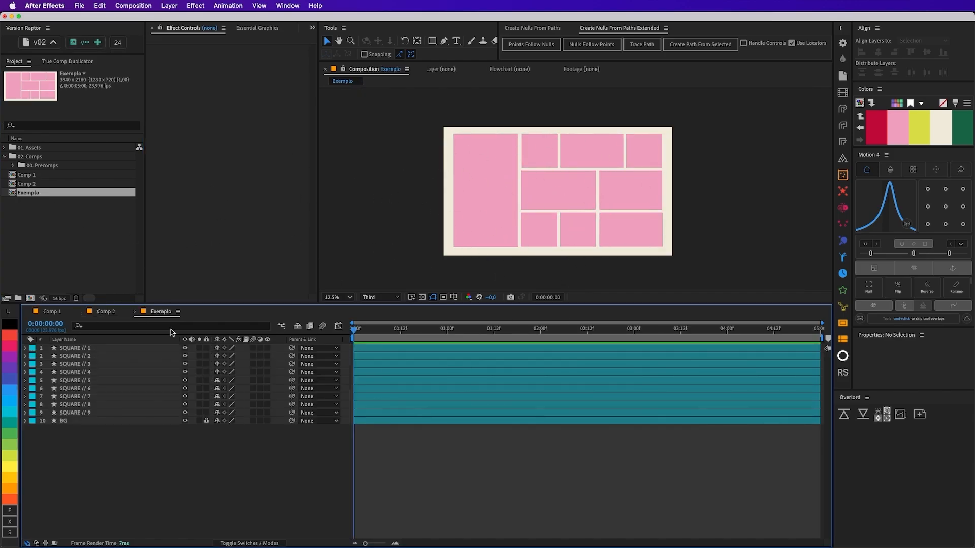
{"action": "left_click", "coordinate": [510, 176]}
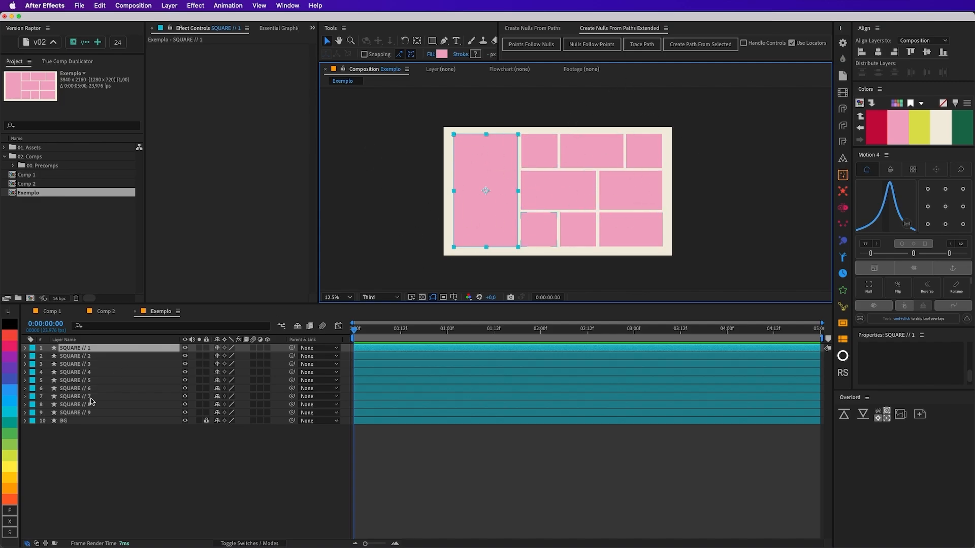
{"action": "left_click", "coordinate": [100, 447]}
{"action": "left_click", "coordinate": [126, 326]}
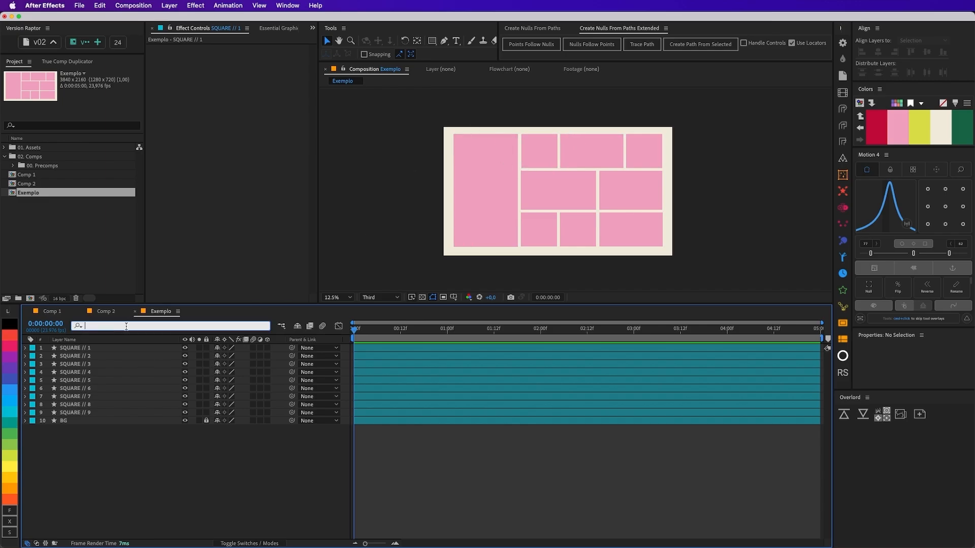
{"action": "type", "text": "path"}
- Create nulls with Points Follow Nulls for the Path properties of SQUARE // 1 through SQUARE // 9
{"action": "left_click", "coordinate": [504, 166]}
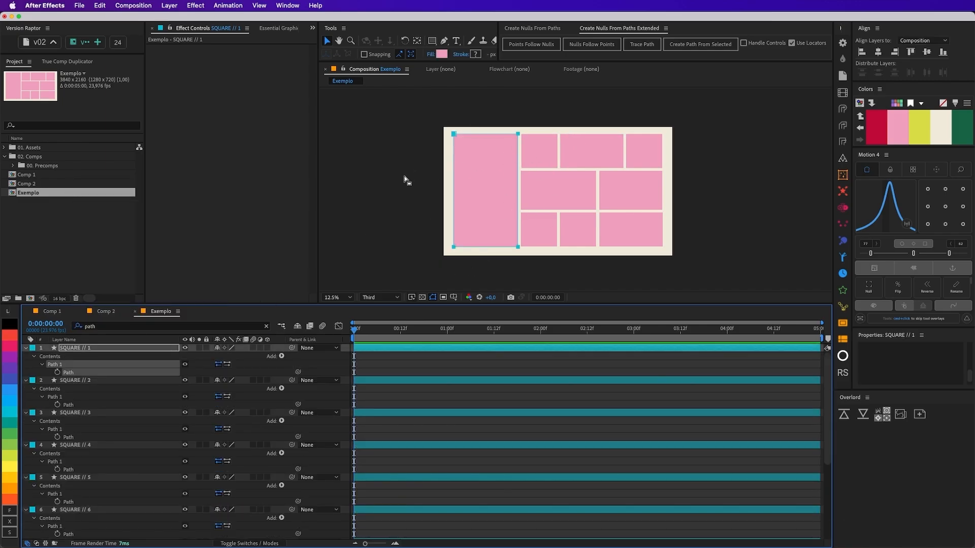
{"action": "left_click", "coordinate": [74, 406], "text": "super"}
{"action": "left_click", "coordinate": [73, 438], "text": "super"}
{"action": "left_click", "coordinate": [70, 470], "text": "super"}
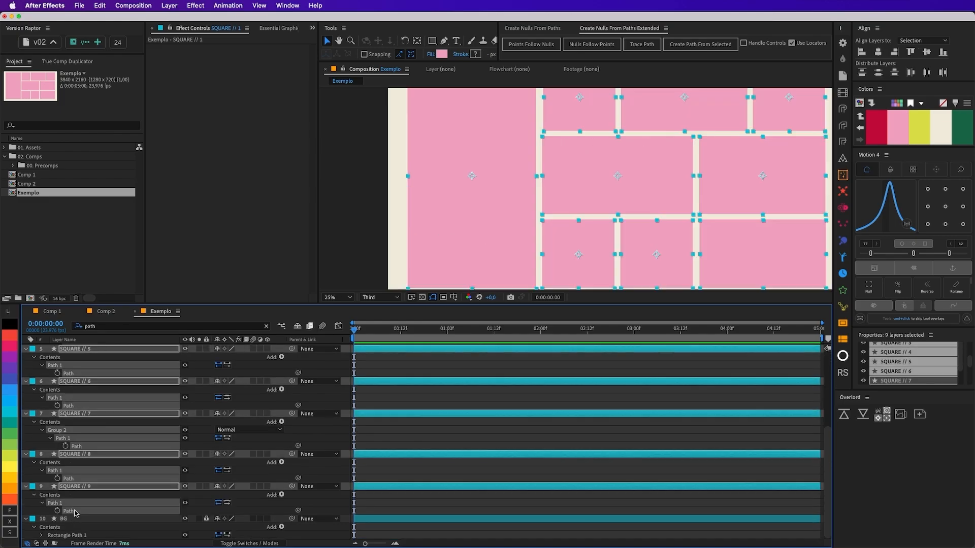
{"action": "scroll", "coordinate": [75, 514], "scroll_direction": "up", "scroll_amount": 5}
{"action": "scroll", "coordinate": [94, 412], "scroll_direction": "down", "scroll_amount": 5}
{"action": "left_click", "coordinate": [531, 44]}
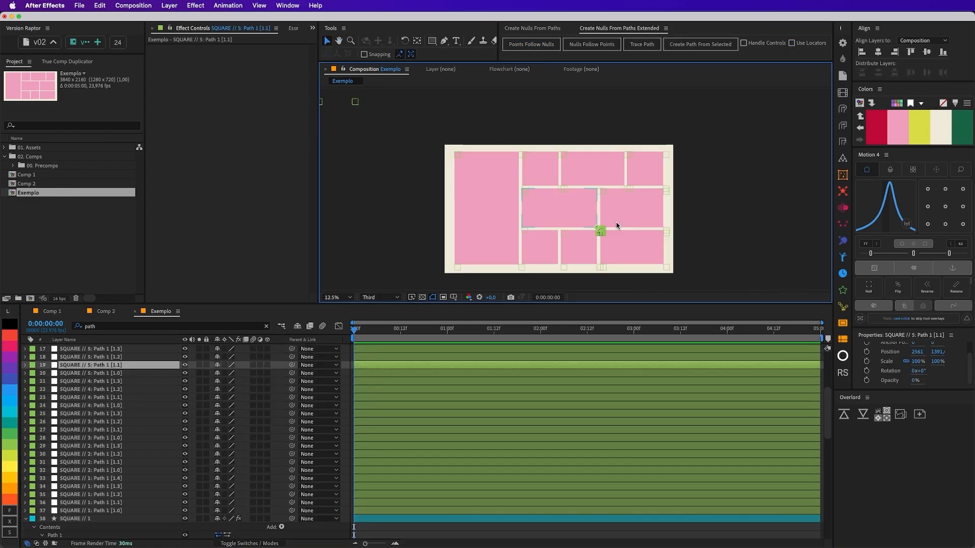
{"action": "left_click_drag", "start_coordinate": [607, 225], "coordinate": [615, 203]}
{"action": "key", "text": "super+z"}
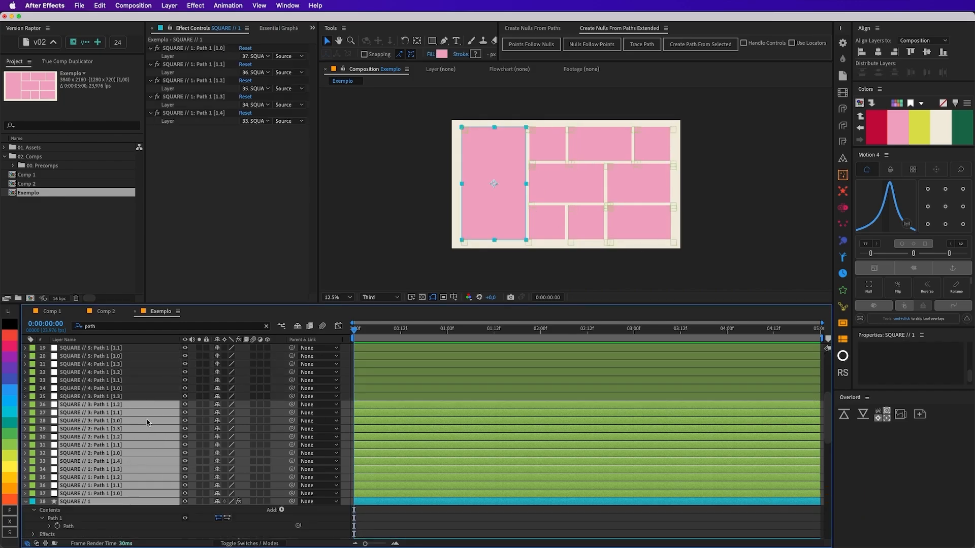
- Label the SQUARE // 1 nulls blue and the SQUARE // 2 nulls green
{"action": "left_click", "coordinate": [147, 389]}
{"action": "left_click", "coordinate": [123, 494]}
{"action": "left_click", "coordinate": [101, 461], "text": "shift"}
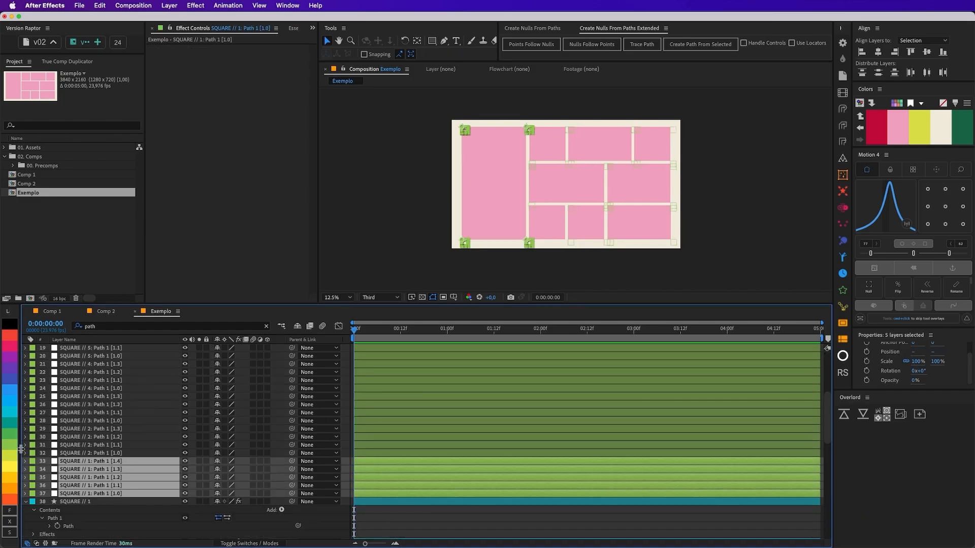
{"action": "left_click", "coordinate": [11, 412]}
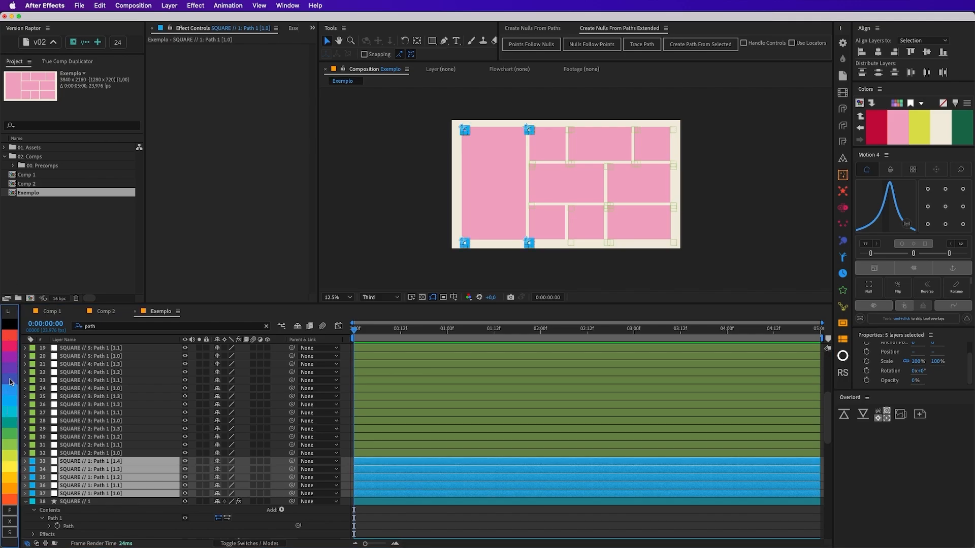
{"action": "left_click", "coordinate": [96, 453]}
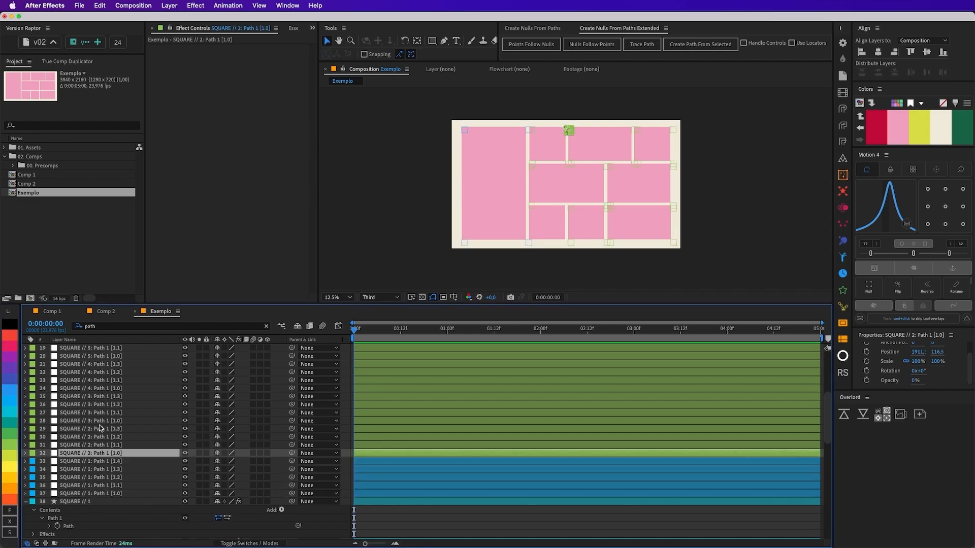
{"action": "left_click", "coordinate": [100, 429], "text": "shift"}
{"action": "left_click", "coordinate": [12, 445]}
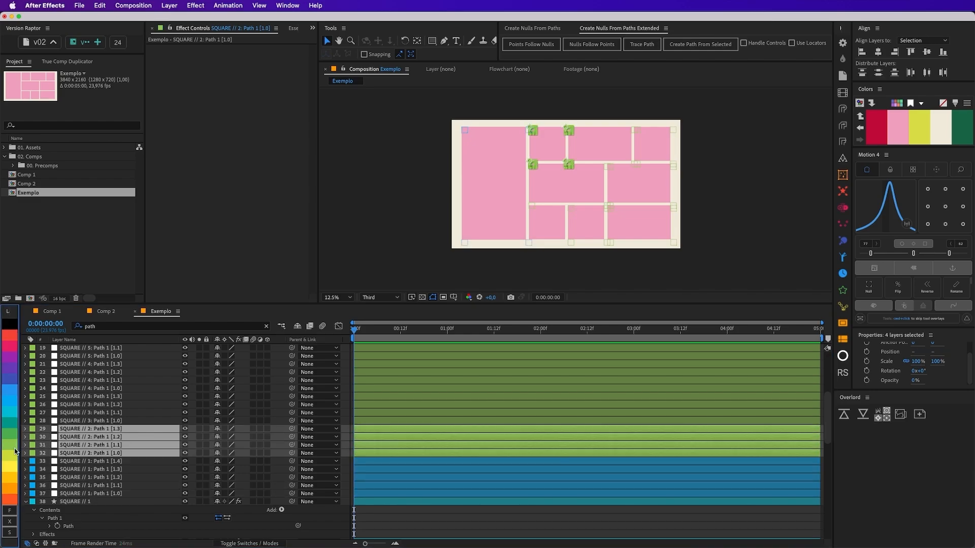
- Label the SQUARE // 3 nulls yellow and the SQUARE // 4 nulls purple
{"action": "left_click", "coordinate": [106, 421]}
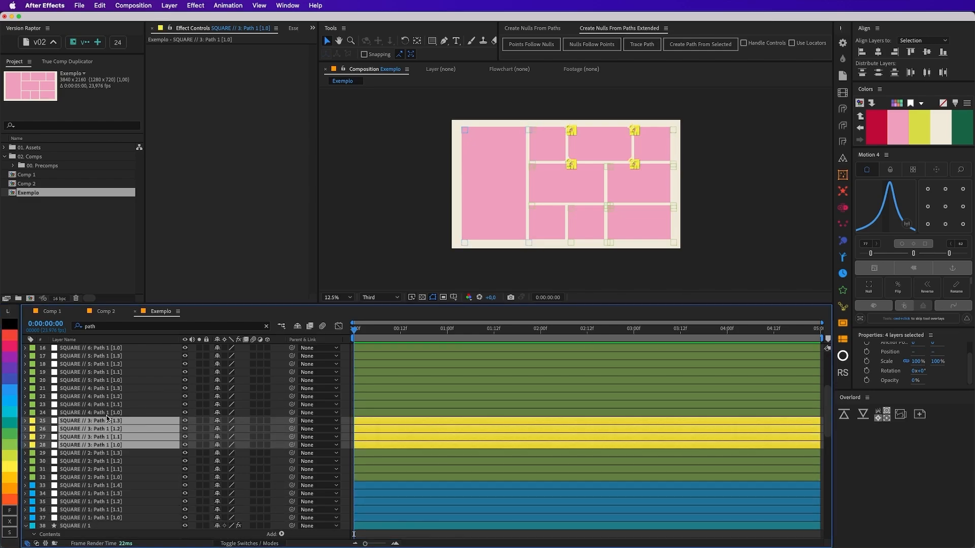
{"action": "left_click", "coordinate": [106, 414]}
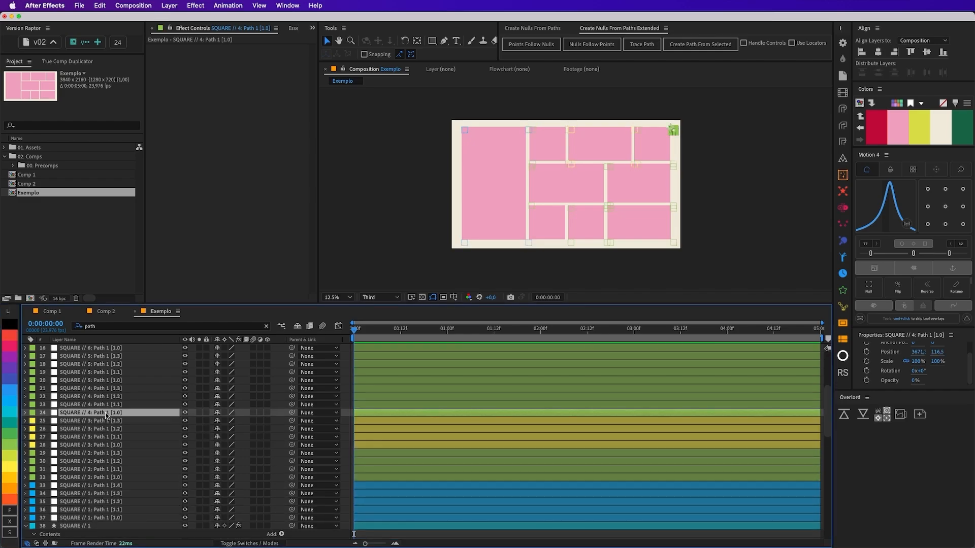
{"action": "left_click", "coordinate": [107, 388], "text": "shift"}
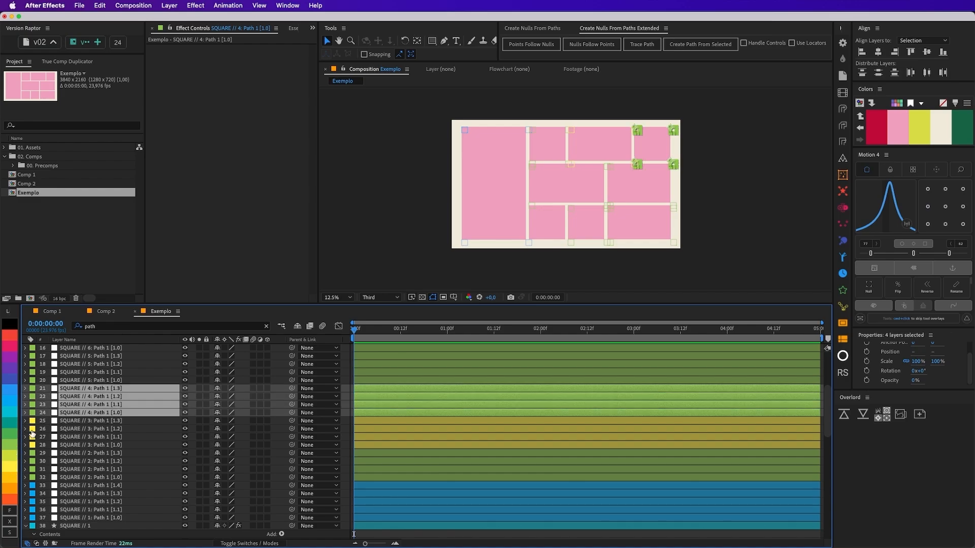
{"action": "left_click", "coordinate": [12, 384]}
- Label the nulls of SQUARE // 5 crimson, SQUARE // 6 orange, SQUARE // 7 red-orange, SQUARE // 8 light blue and SQUARE // 9 indigo
{"action": "left_click", "coordinate": [106, 380]}
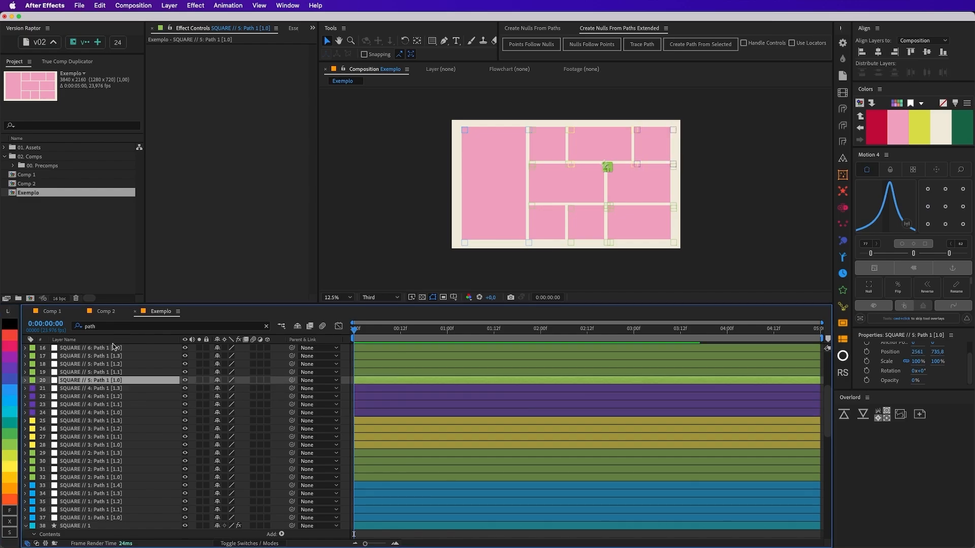
{"action": "scroll", "coordinate": [106, 371], "scroll_direction": "up", "scroll_amount": 2}
{"action": "scroll", "coordinate": [105, 369], "scroll_direction": "up", "scroll_amount": 1}
{"action": "left_click", "coordinate": [105, 374], "text": "shift"}
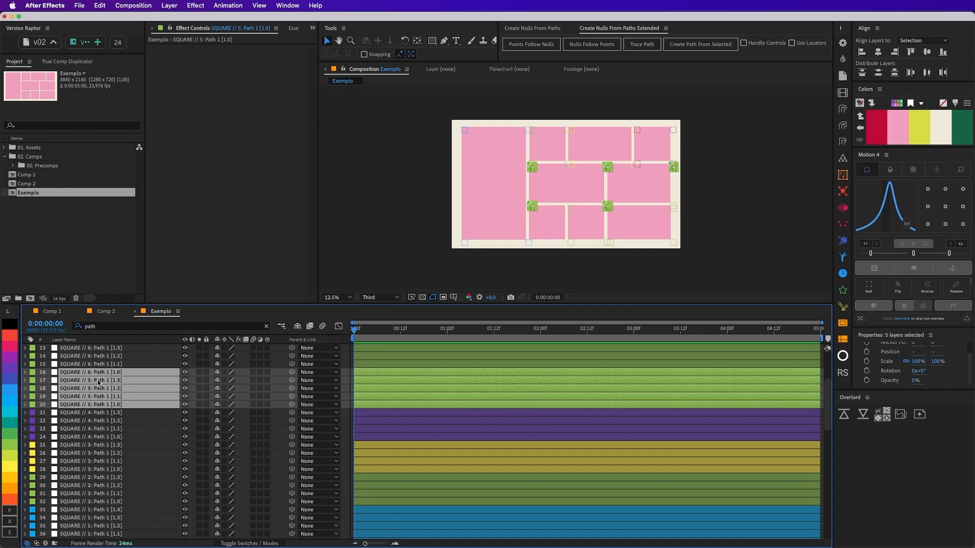
{"action": "left_click", "coordinate": [98, 382], "text": "shift"}
{"action": "left_click", "coordinate": [10, 347]}
{"action": "scroll", "coordinate": [97, 406], "scroll_direction": "up", "scroll_amount": 4}
{"action": "left_click", "coordinate": [97, 429]}
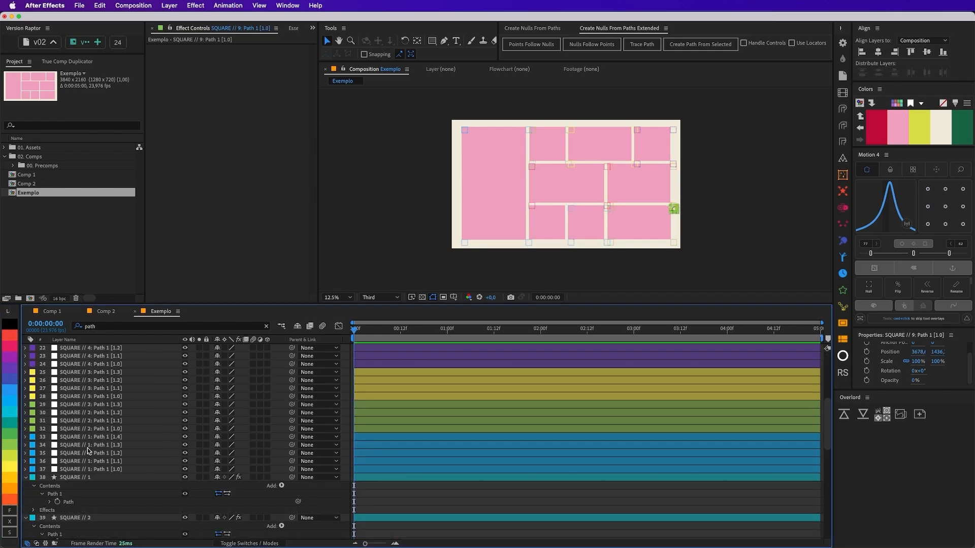
- Clear the timeline's "path" filter and collapse the properties of all SQUARE layers
{"action": "scroll", "coordinate": [453, 422], "scroll_direction": "down", "scroll_amount": 8}
{"action": "left_click", "coordinate": [454, 422]}
{"action": "key", "text": "u"}
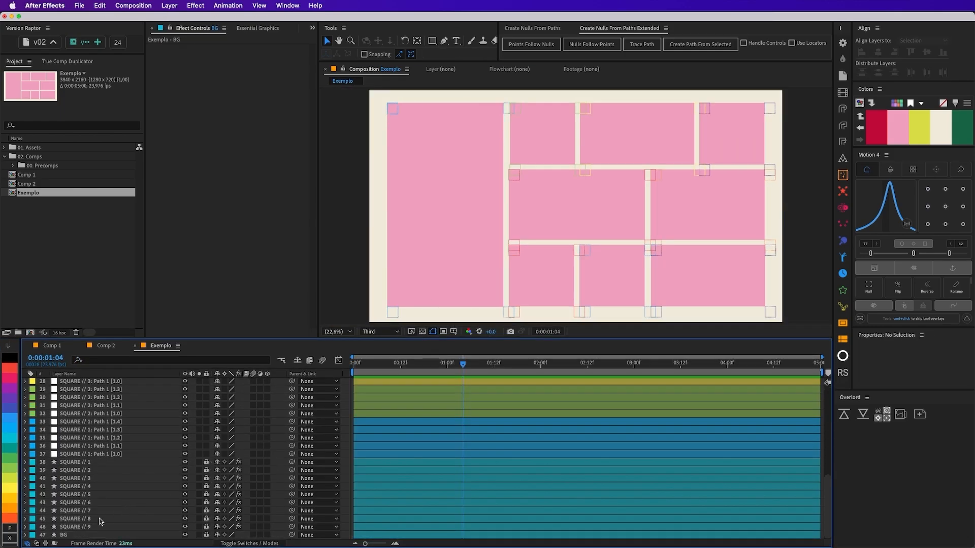
- Try shifting the nulls along the first vertical gap, and those between SQUARE // 2 and SQUARE // 3, horizontally by changing their X position
{"action": "left_click_drag", "start_coordinate": [451, 91], "coordinate": [534, 321]}
{"action": "key", "text": "super+z"}
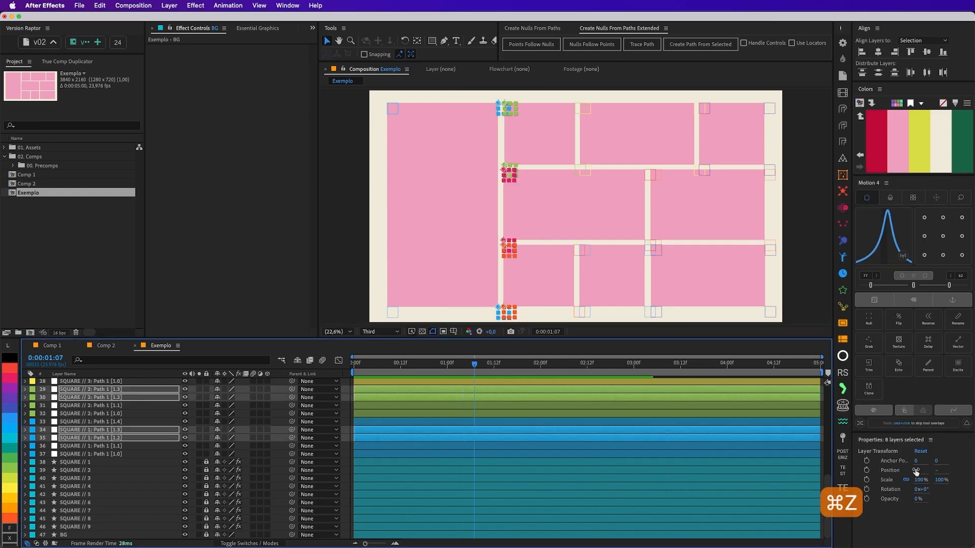
{"action": "left_click_drag", "start_coordinate": [917, 470], "coordinate": [736, 455]}
{"action": "key", "text": "super+z"}
{"action": "left_click_drag", "start_coordinate": [561, 98], "coordinate": [599, 319]}
{"action": "mouse_move", "coordinate": [918, 471]}
{"action": "left_mouse_down"}
{"action": "mouse_move", "coordinate": [779, 472]}
{"action": "mouse_move", "coordinate": [909, 474]}
{"action": "left_mouse_up"}
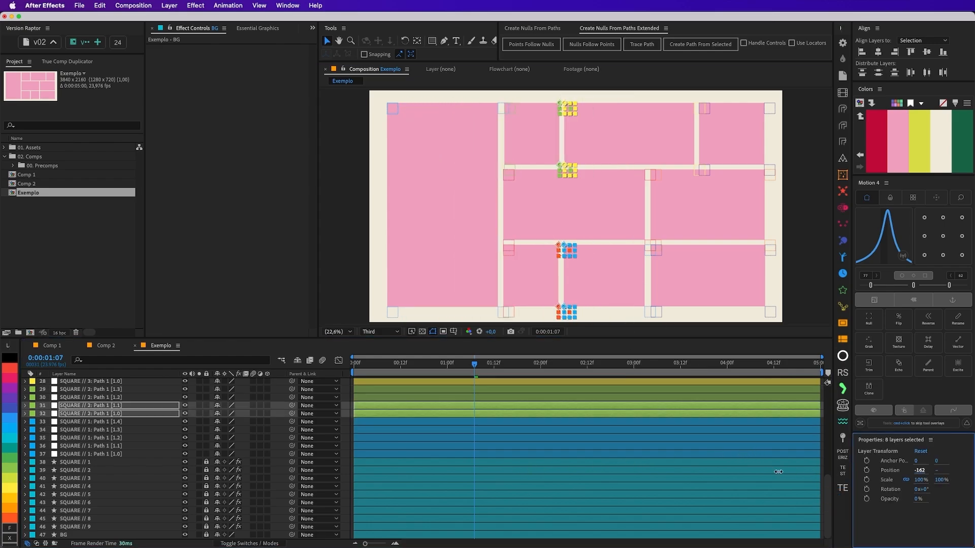
{"action": "key", "text": "super+z"}
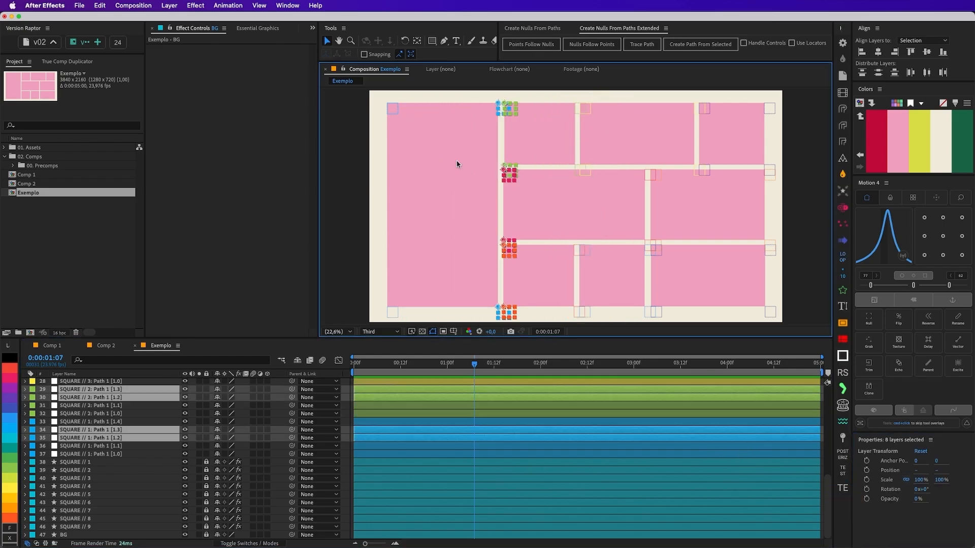
- Deselect the path nulls and add a new null object to the Exemplo composition
{"action": "scroll", "coordinate": [284, 457], "scroll_direction": "up", "scroll_amount": 10}
{"action": "left_click", "coordinate": [364, 174]}
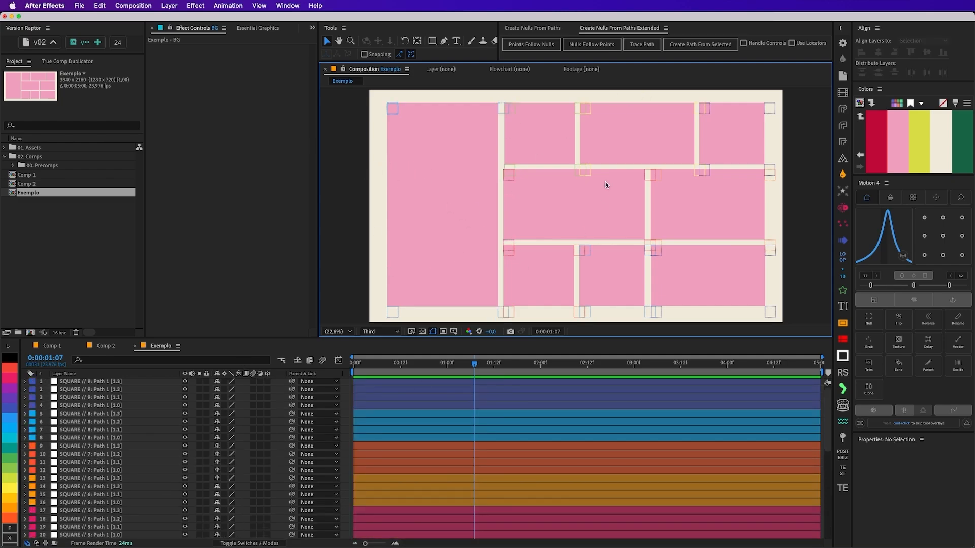
{"action": "key", "text": "super+z"}
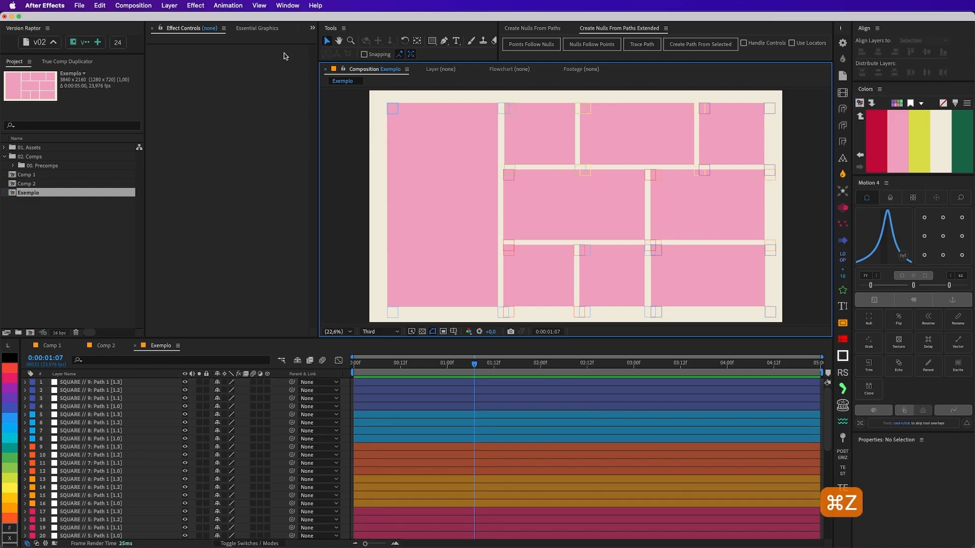
{"action": "left_click", "coordinate": [169, 5]}
{"action": "mouse_move", "coordinate": [233, 30]}
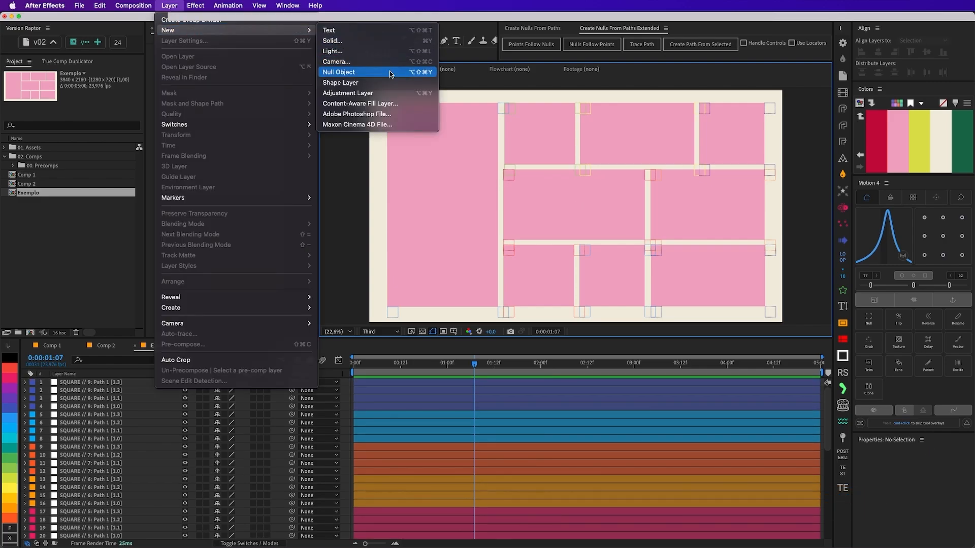
{"action": "left_click", "coordinate": [391, 72]}
- Place the new null on the first vertical gap at about 1189, 1080 and parent all the path nulls along that gap to it
{"action": "left_click_drag", "start_coordinate": [498, 94], "coordinate": [548, 303]}
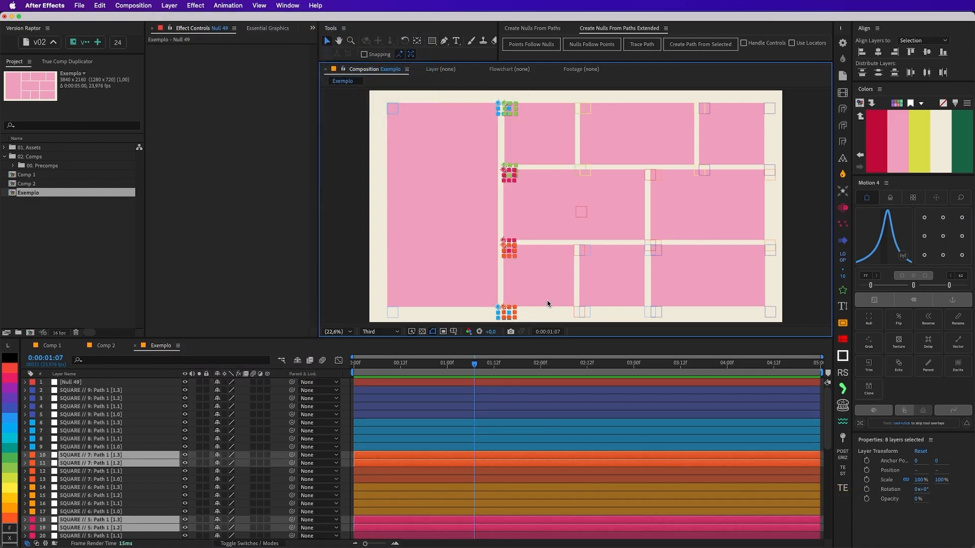
{"action": "left_click_drag", "start_coordinate": [292, 455], "coordinate": [76, 387]}
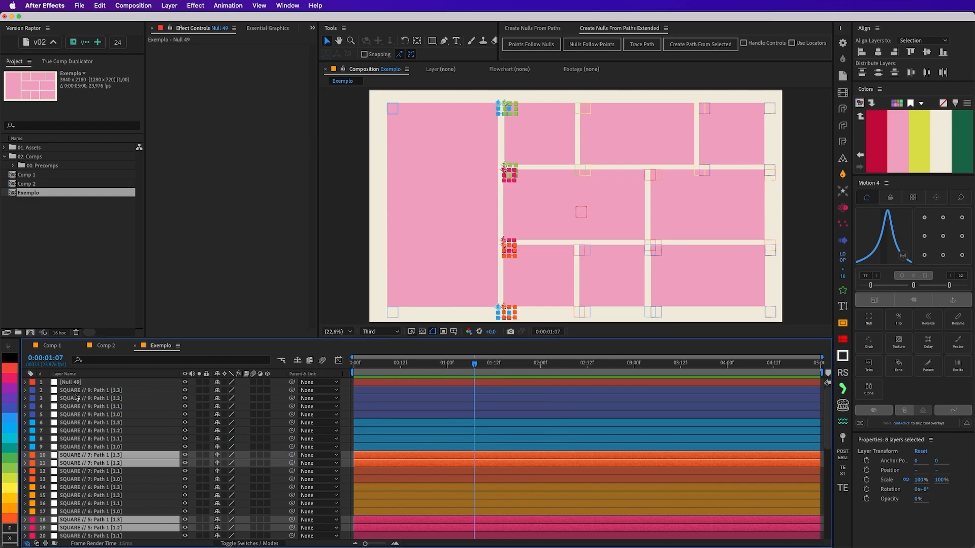
{"action": "left_click_drag", "start_coordinate": [578, 213], "coordinate": [506, 211]}
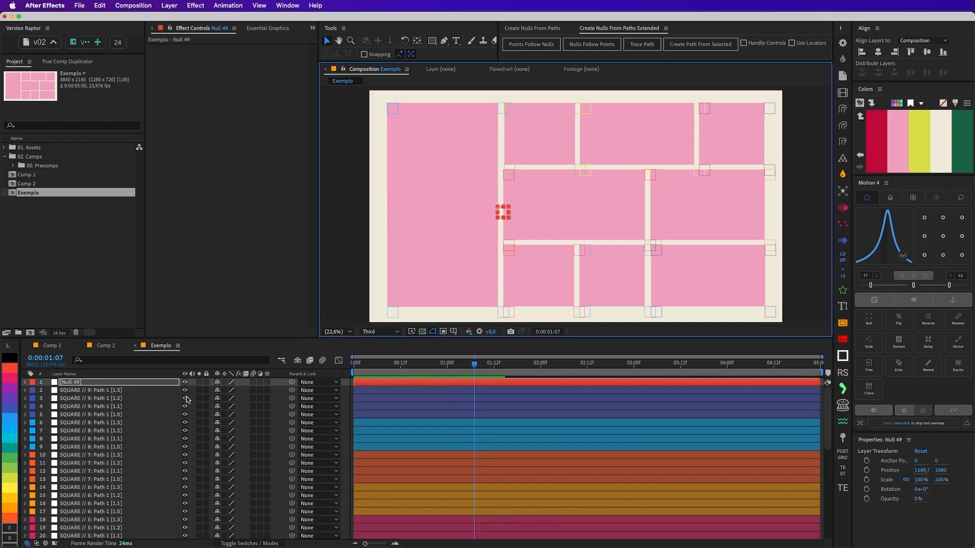
{"action": "left_click_drag", "start_coordinate": [488, 96], "coordinate": [532, 322]}
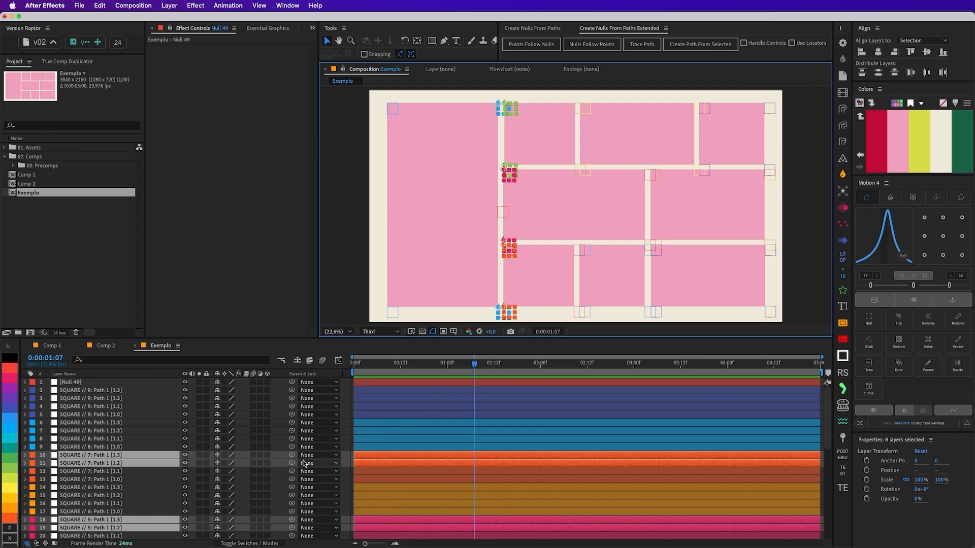
{"action": "left_click_drag", "start_coordinate": [291, 455], "coordinate": [86, 385]}
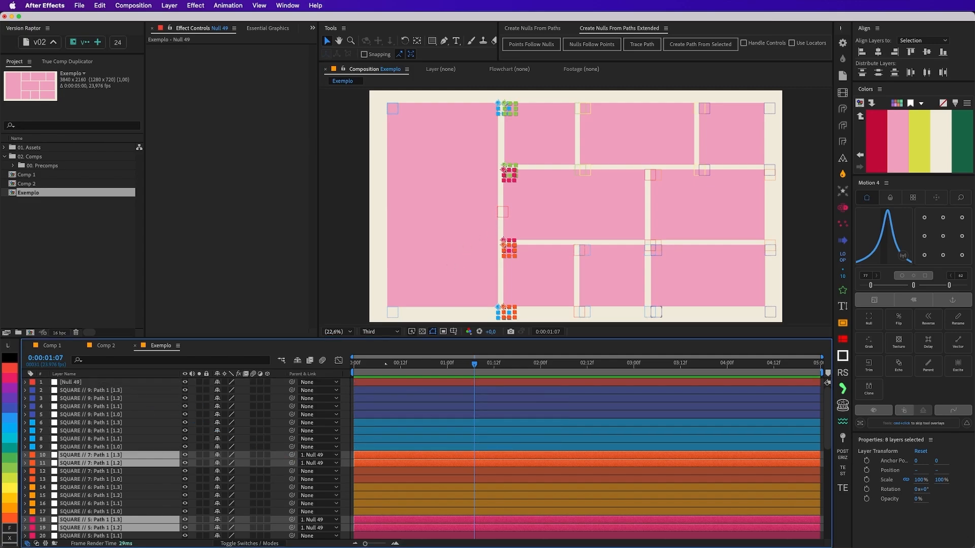
- Try moving the parent null to shift the whole first vertical gap, and undo the moves
{"action": "left_click", "coordinate": [501, 212]}
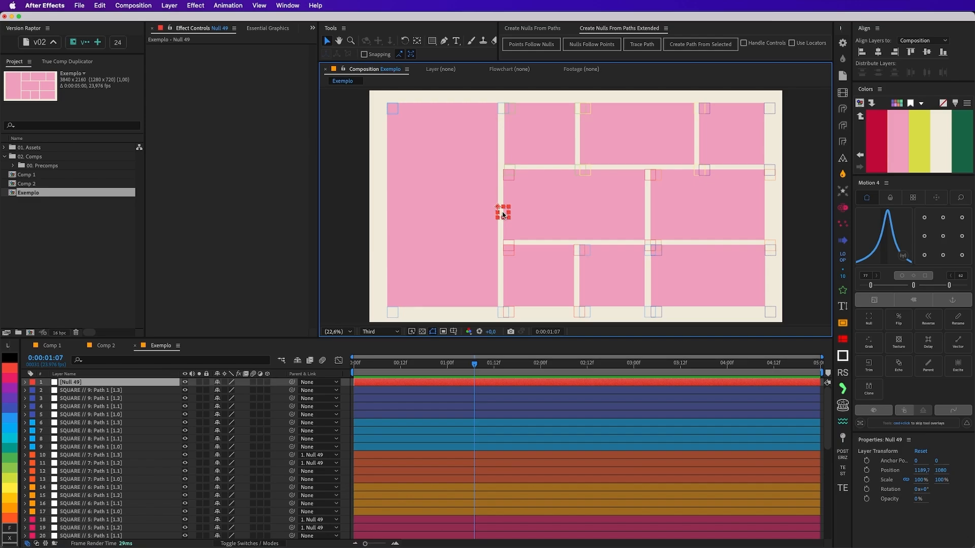
{"action": "mouse_move", "coordinate": [503, 214]}
{"action": "left_mouse_down"}
{"action": "mouse_move", "coordinate": [452, 214]}
{"action": "mouse_move", "coordinate": [460, 199]}
{"action": "mouse_move", "coordinate": [492, 212]}
{"action": "mouse_move", "coordinate": [437, 215]}
{"action": "mouse_move", "coordinate": [510, 219]}
{"action": "left_mouse_up"}
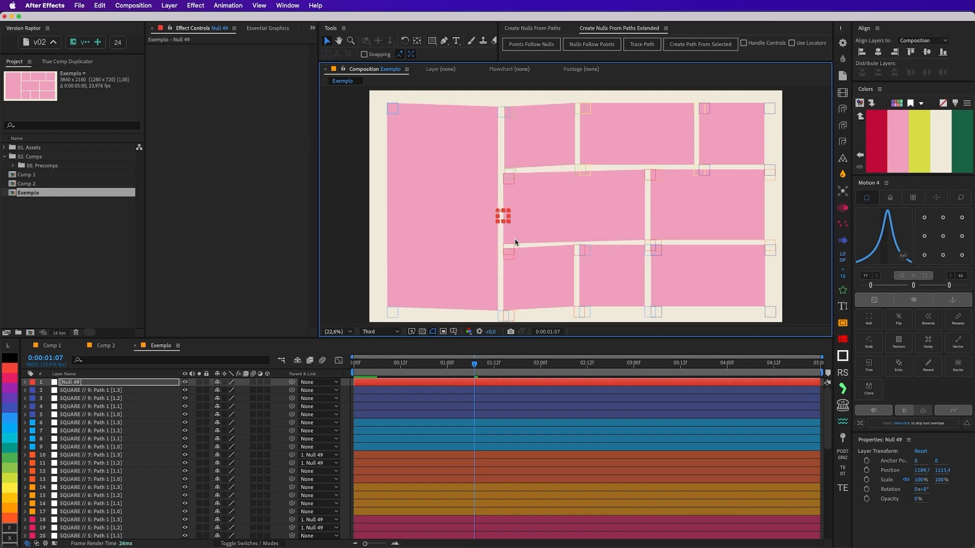
{"action": "key", "text": "super+z"}
{"action": "key", "text": "super+z"}
{"action": "key", "text": "super+z"}
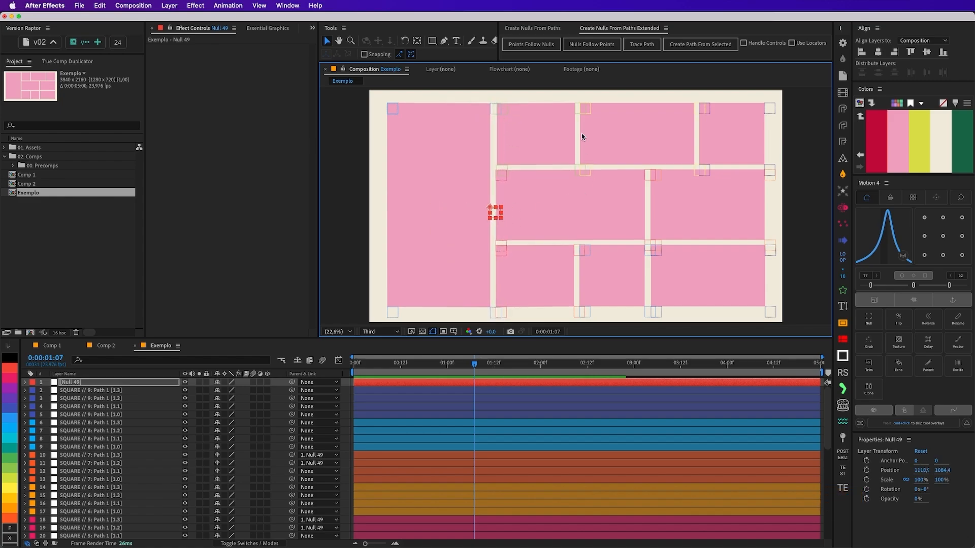
{"action": "key", "text": "super+z"}
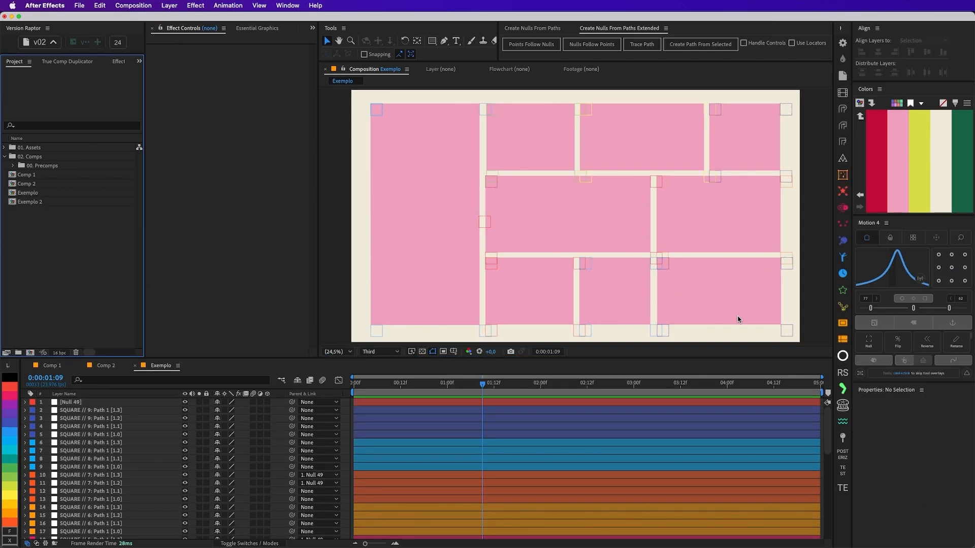
- Open the Exemplo 2 composition, search the effects and presets for "box" and apply the Box Pin v3 preset
{"action": "double_click", "coordinate": [45, 202]}
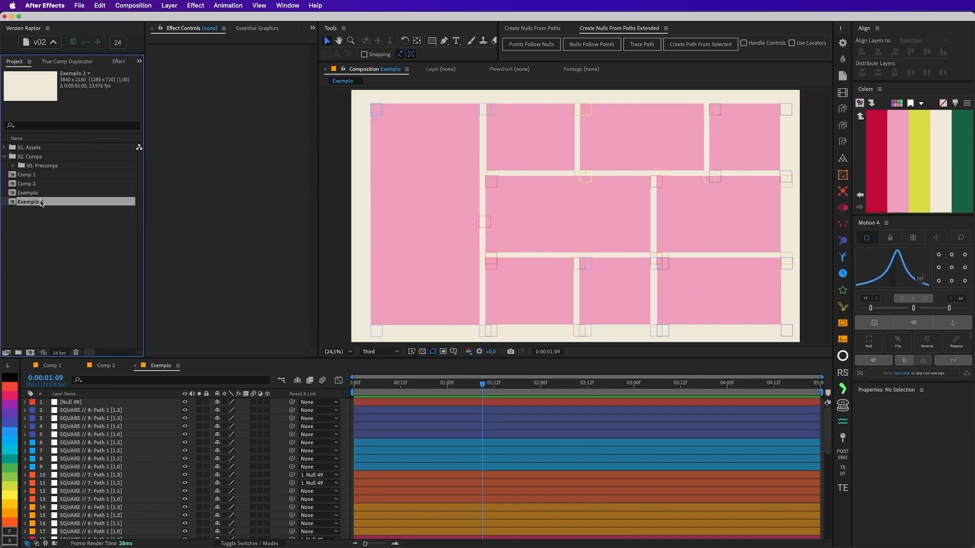
{"action": "key", "text": "shift+slash"}
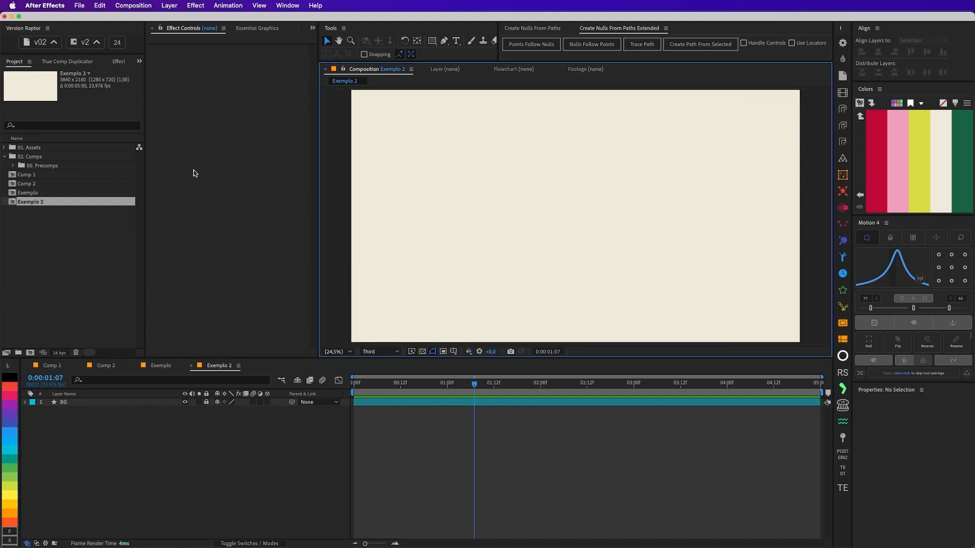
{"action": "left_click", "coordinate": [110, 60]}
{"action": "left_click", "coordinate": [283, 5]}
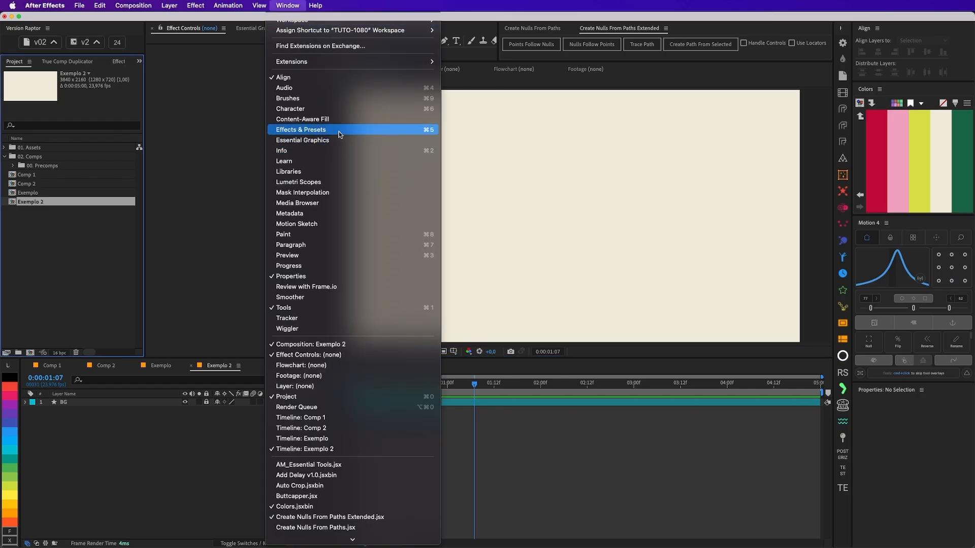
{"action": "left_click", "coordinate": [300, 132]}
{"action": "left_click", "coordinate": [45, 75]}
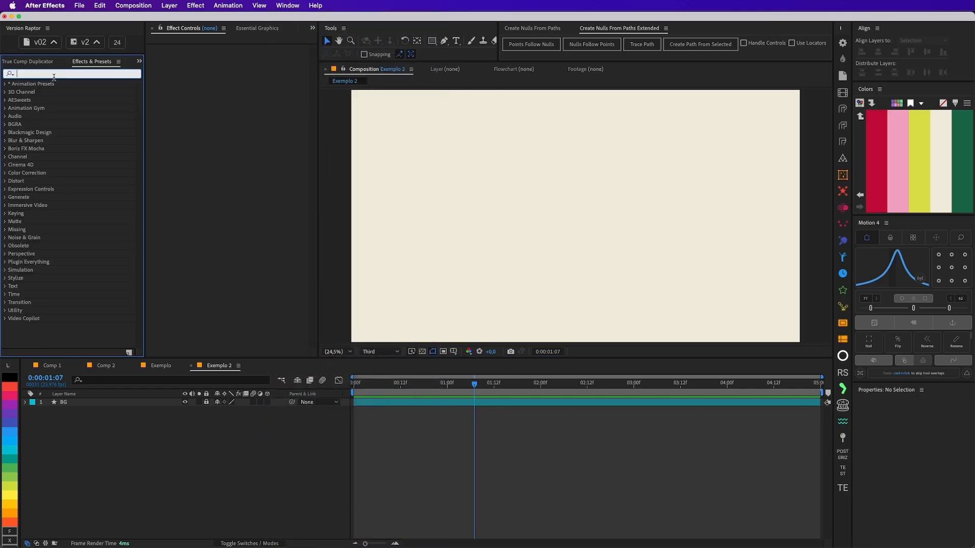
{"action": "type", "text": "box"}
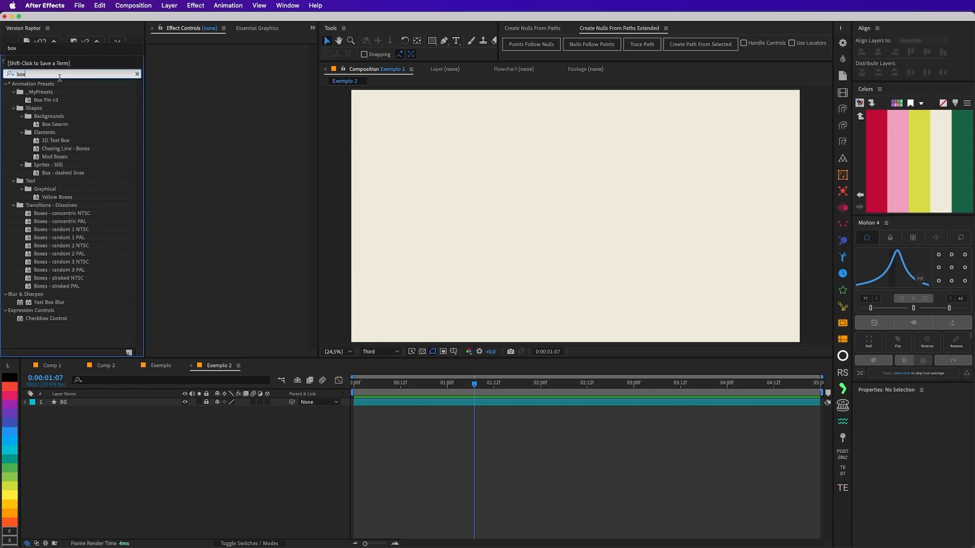
{"action": "double_click", "coordinate": [46, 100]}
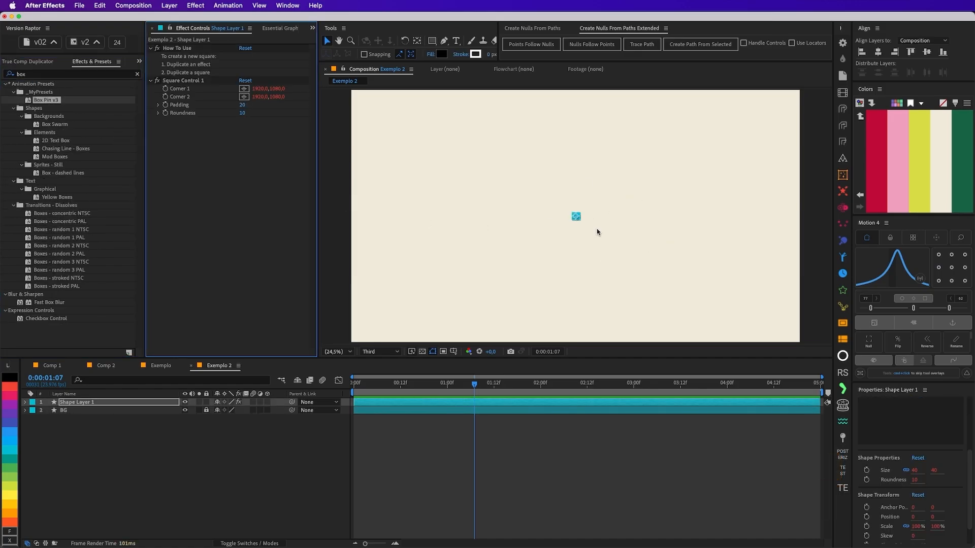
- Stretch the preset's square by moving Corner 1 to about 2112, 1565 and Corner 2 to about 791, 391
{"action": "scroll", "coordinate": [58, 64], "scroll_direction": "up", "scroll_amount": 2}
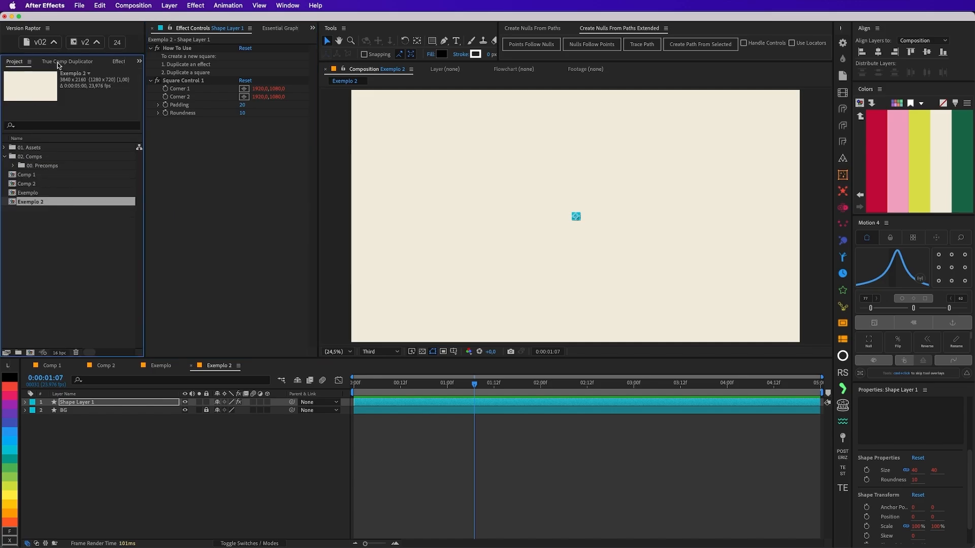
{"action": "left_click", "coordinate": [306, 92]}
{"action": "key", "text": "super+z"}
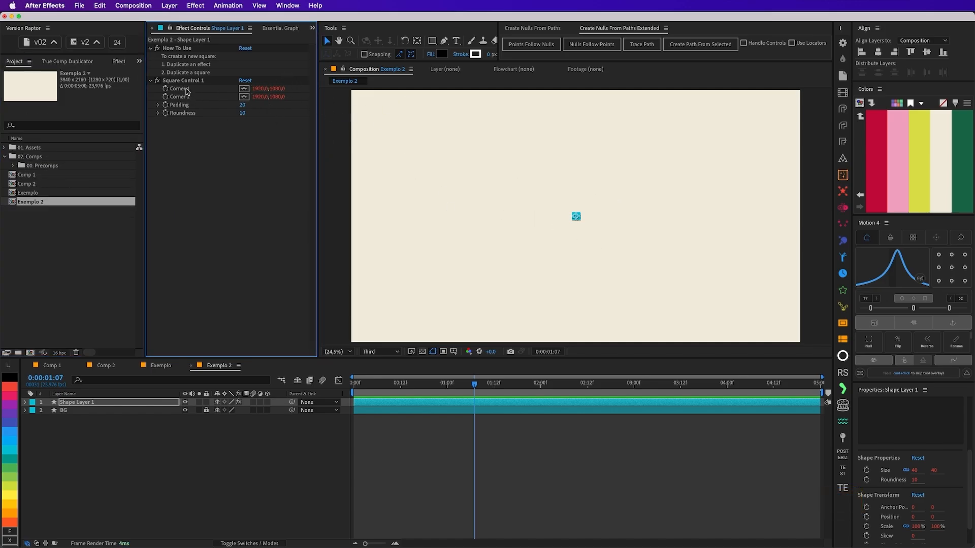
{"action": "left_click_drag", "start_coordinate": [259, 90], "coordinate": [584, 128]}
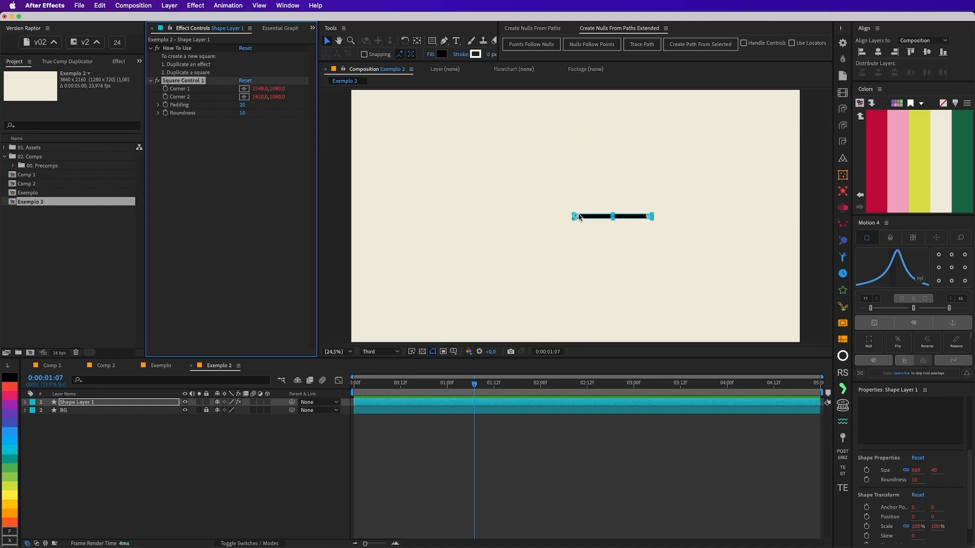
{"action": "left_click_drag", "start_coordinate": [579, 217], "coordinate": [483, 134]}
{"action": "left_click_drag", "start_coordinate": [650, 222], "coordinate": [650, 251]}
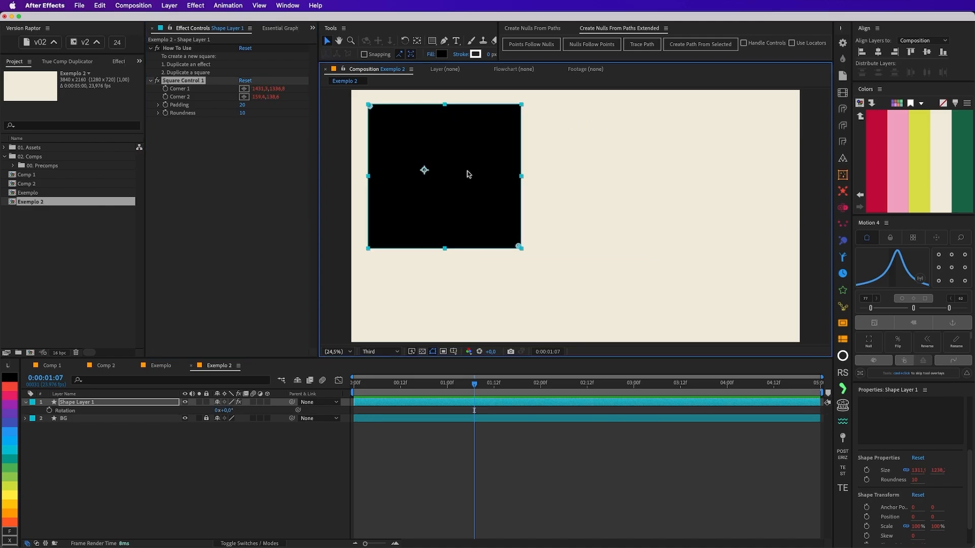
{"action": "left_click_drag", "start_coordinate": [467, 175], "coordinate": [546, 203]}
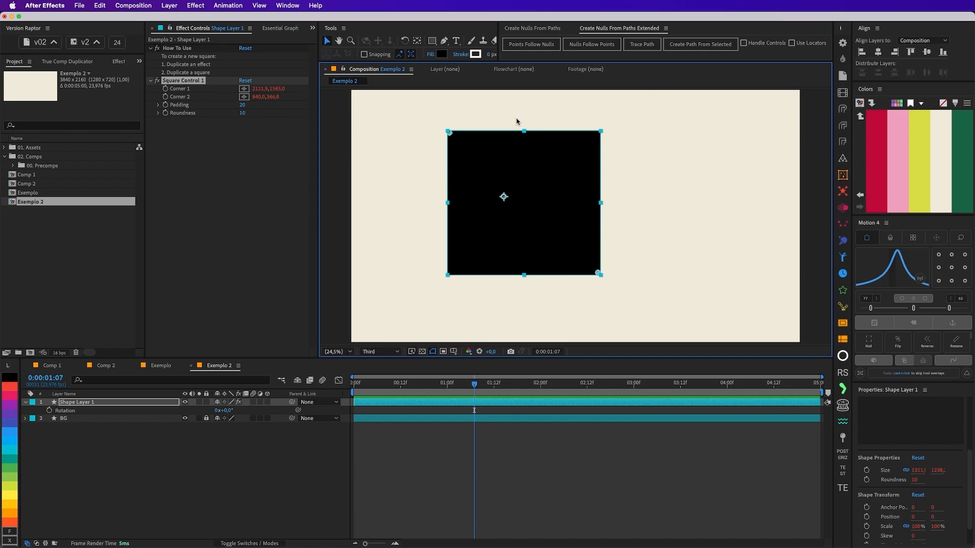
{"action": "left_click_drag", "start_coordinate": [451, 138], "coordinate": [446, 140]}
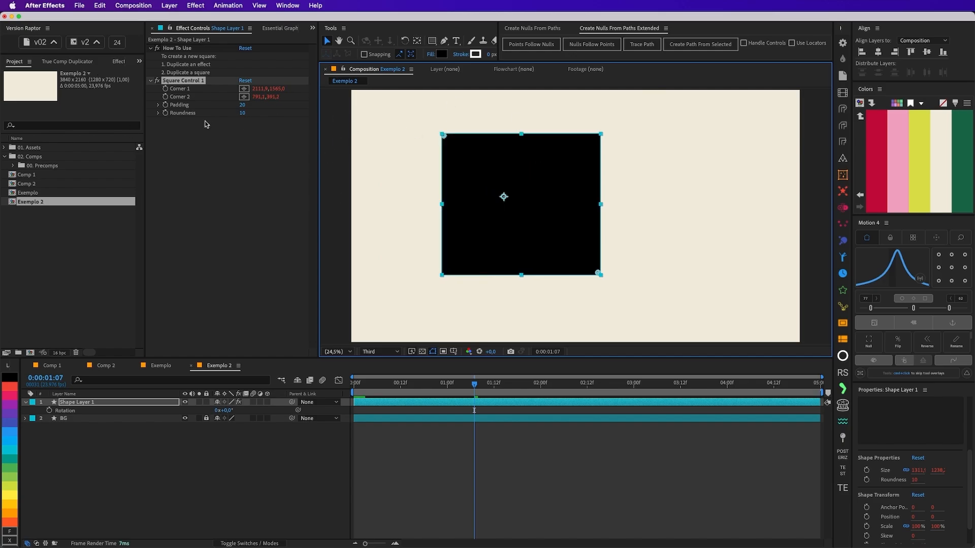
- Set the square's Padding to -291 and move Corner 1 to about 2625, 1846 and Corner 2 to about 1150, 302
{"action": "left_click_drag", "start_coordinate": [241, 108], "coordinate": [173, 141]}
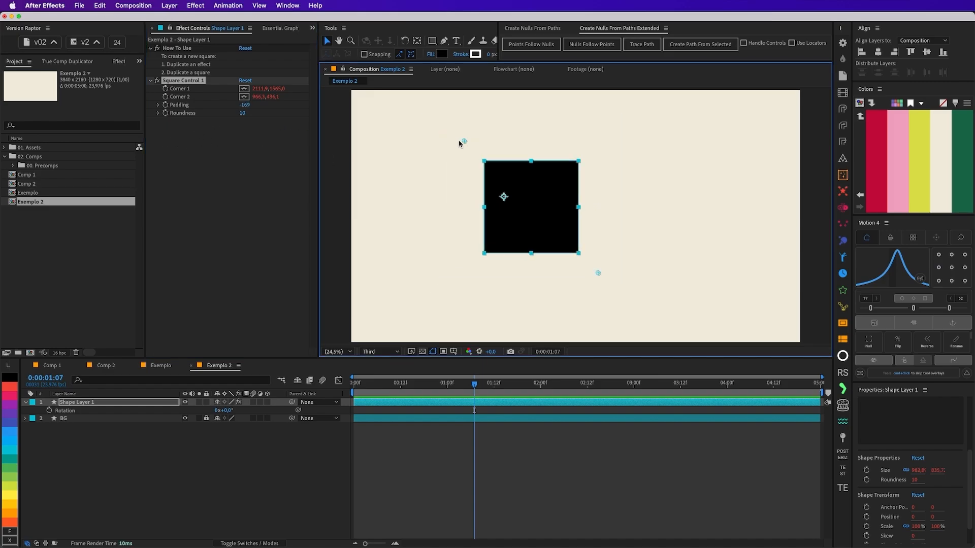
{"action": "left_click_drag", "start_coordinate": [463, 142], "coordinate": [480, 130]}
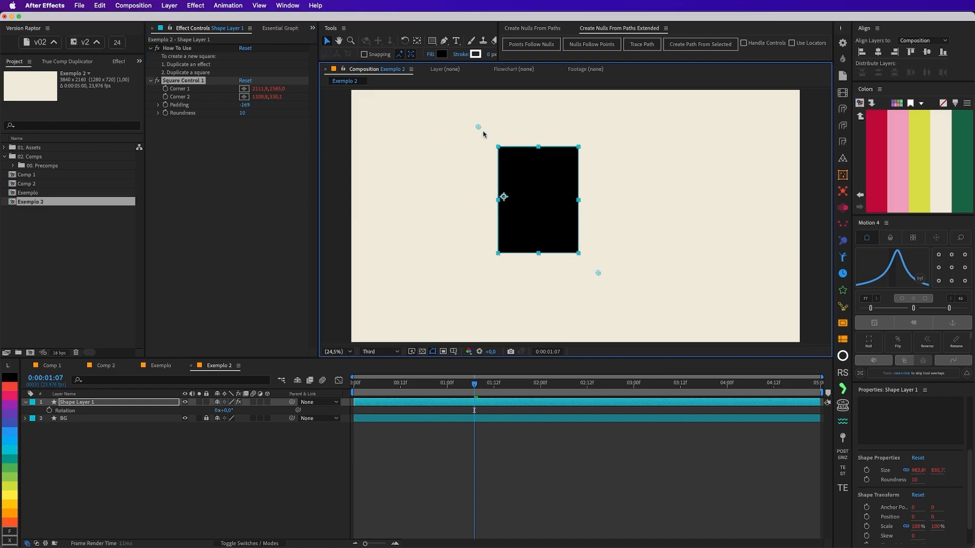
{"action": "left_click_drag", "start_coordinate": [497, 211], "coordinate": [660, 298]}
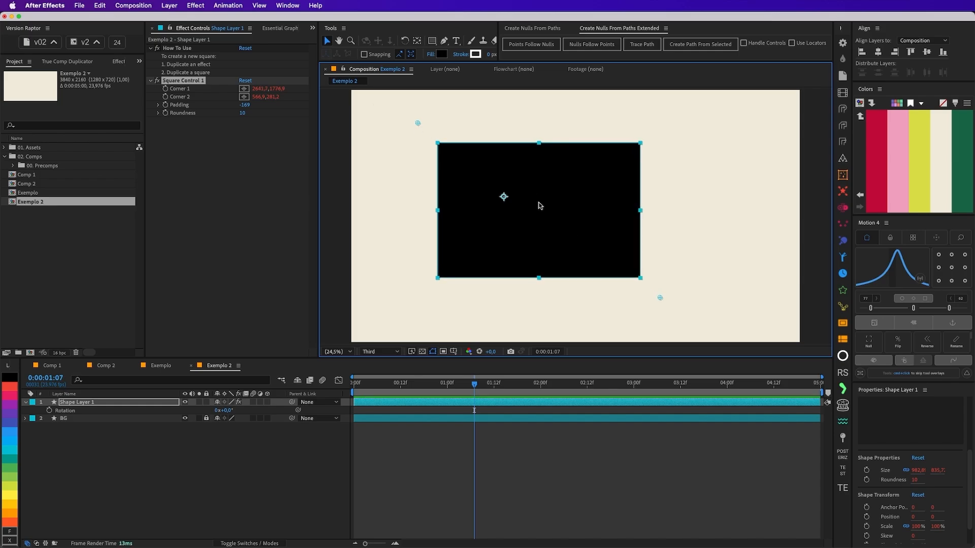
{"action": "left_click_drag", "start_coordinate": [244, 105], "coordinate": [486, 126]}
{"action": "mouse_move", "coordinate": [660, 298]}
{"action": "left_mouse_down"}
{"action": "mouse_move", "coordinate": [667, 303]}
{"action": "mouse_move", "coordinate": [658, 305]}
{"action": "left_mouse_up"}
{"action": "left_click", "coordinate": [257, 105]}
{"action": "key", "text": "super+z"}
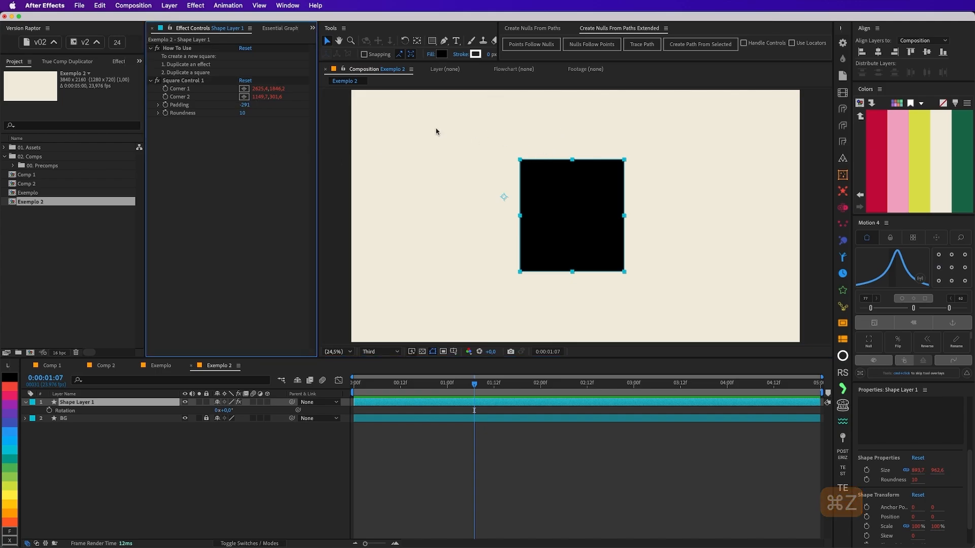
- Set the square's Roundness to 126 and move Corner 1 to about 2699, 1810 and Corner 2 to about 995, 346
{"action": "left_click_drag", "start_coordinate": [242, 115], "coordinate": [304, 116]}
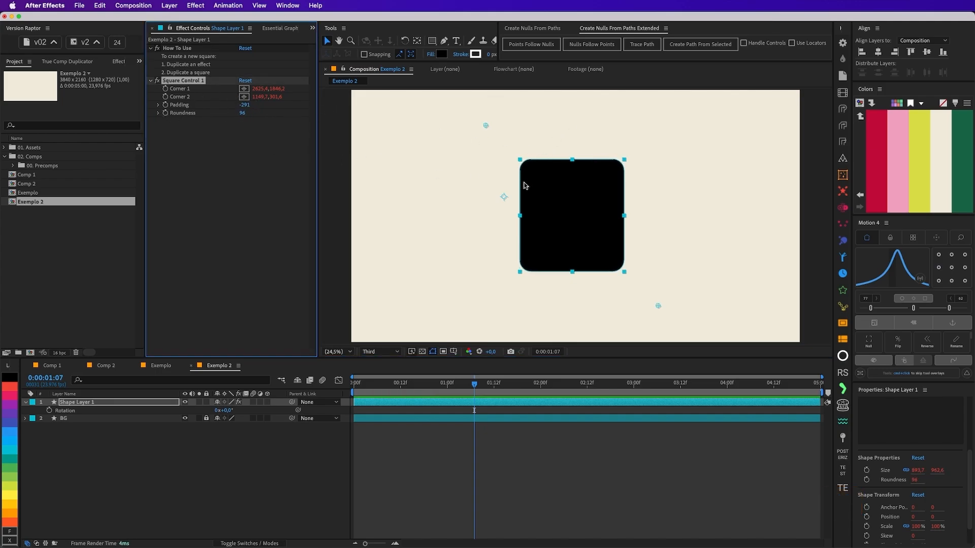
{"action": "key", "text": "super+z"}
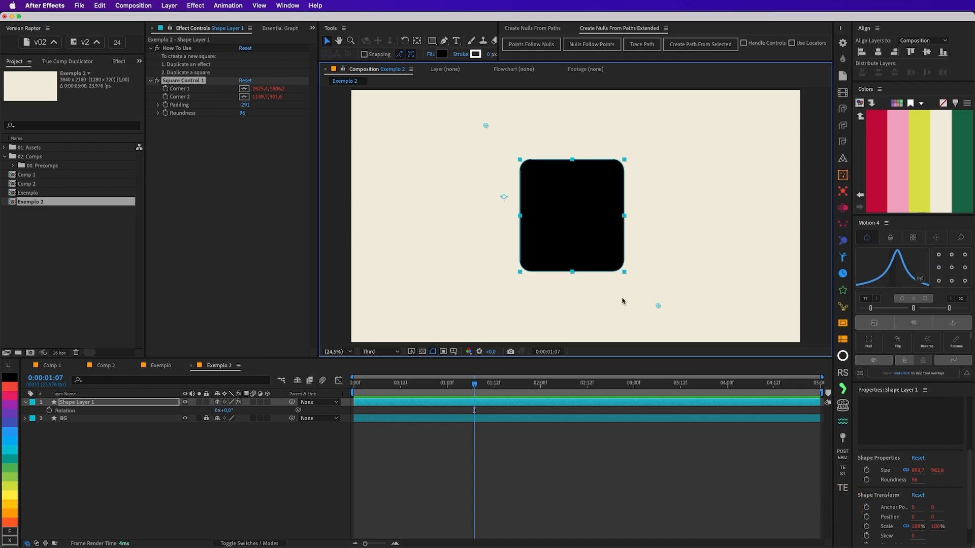
{"action": "left_click_drag", "start_coordinate": [658, 306], "coordinate": [599, 251]}
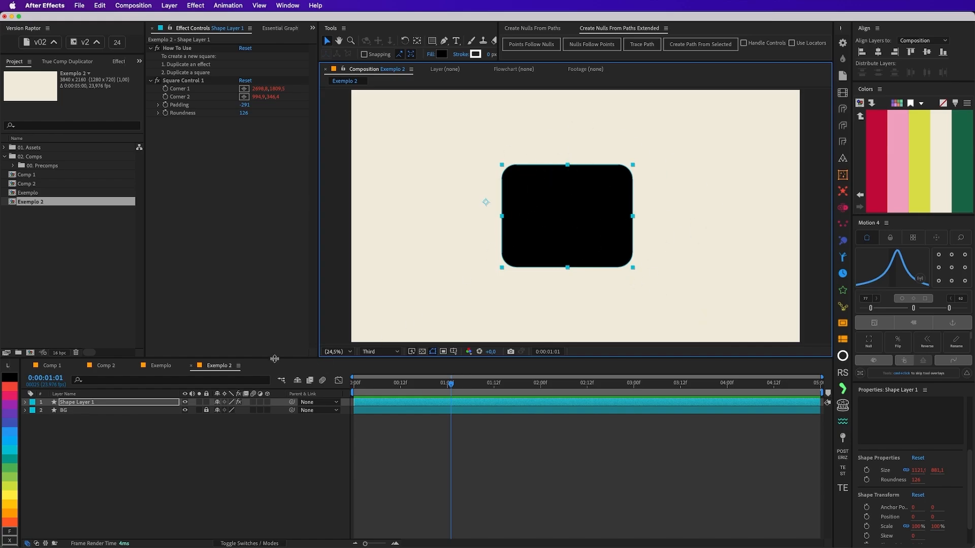
- Reveal all expressions on Shape Layer 1, enlarge the timeline area and locate the Corner 1 and Corner 2 properties of Square Control 1
{"action": "key", "text": "e"}
{"action": "key", "text": "e"}
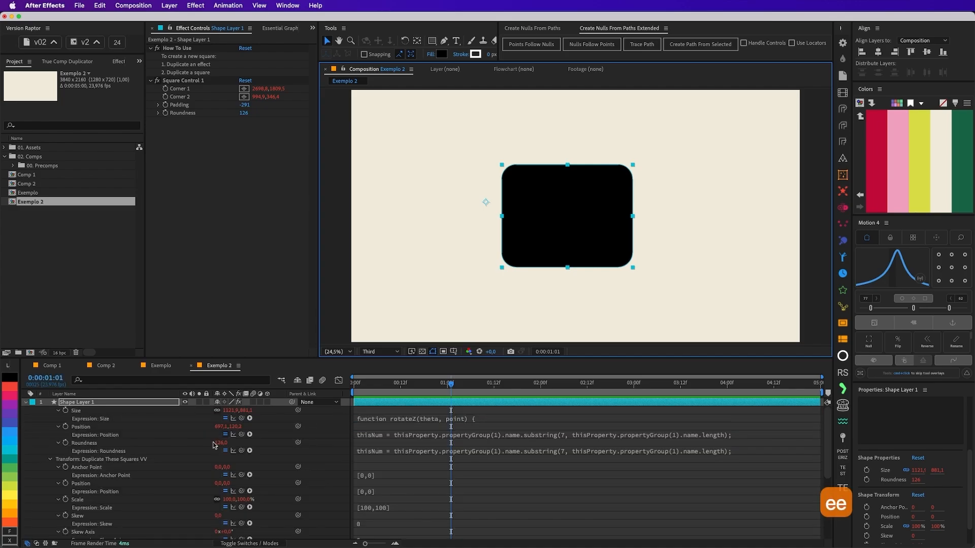
{"action": "left_click_drag", "start_coordinate": [397, 360], "coordinate": [398, 271]}
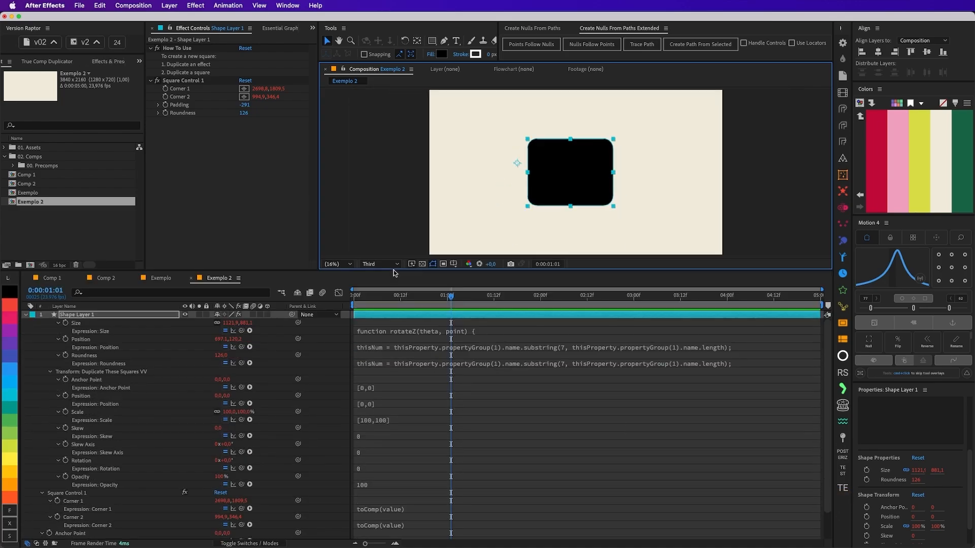
{"action": "scroll", "coordinate": [198, 384], "scroll_direction": "down", "scroll_amount": 2}
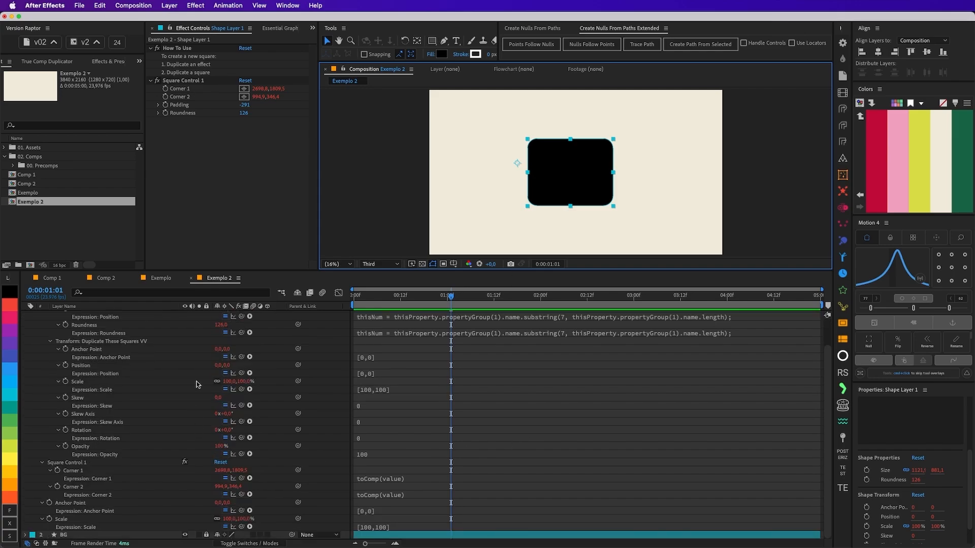
{"action": "left_click", "coordinate": [82, 471]}
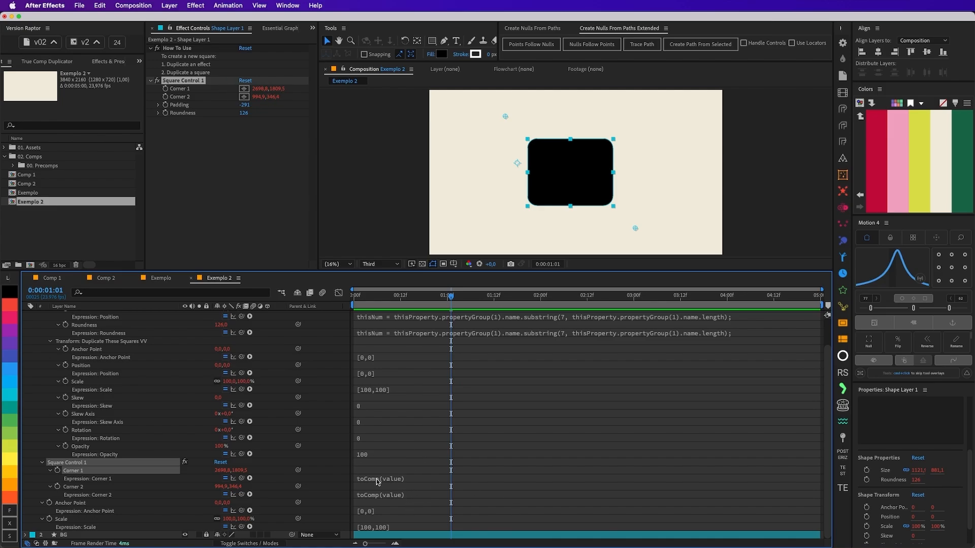
{"action": "left_click", "coordinate": [253, 182]}
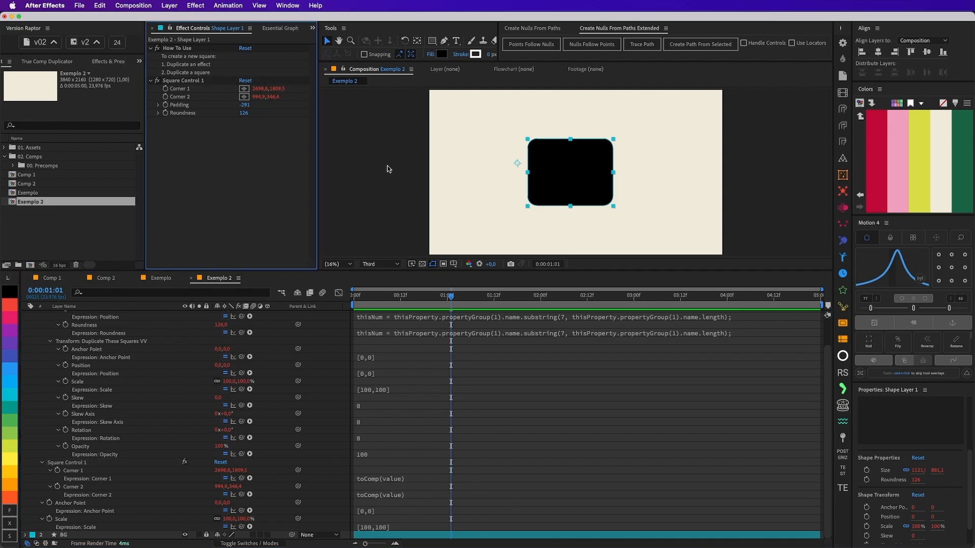
- Create a new null object in the composition and duplicate it once
{"action": "left_click", "coordinate": [510, 203]}
{"action": "left_click", "coordinate": [162, 5]}
{"action": "mouse_move", "coordinate": [187, 29]}
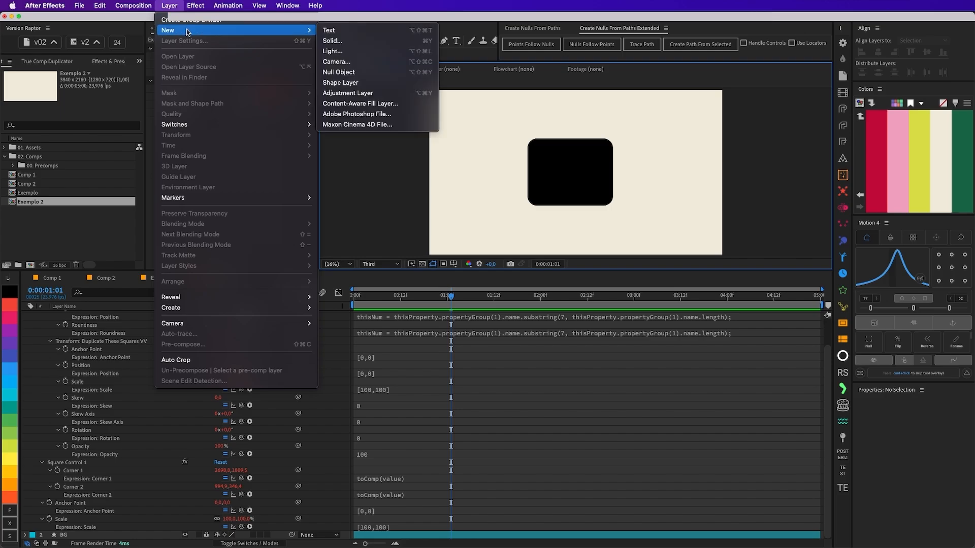
{"action": "left_click", "coordinate": [338, 72]}
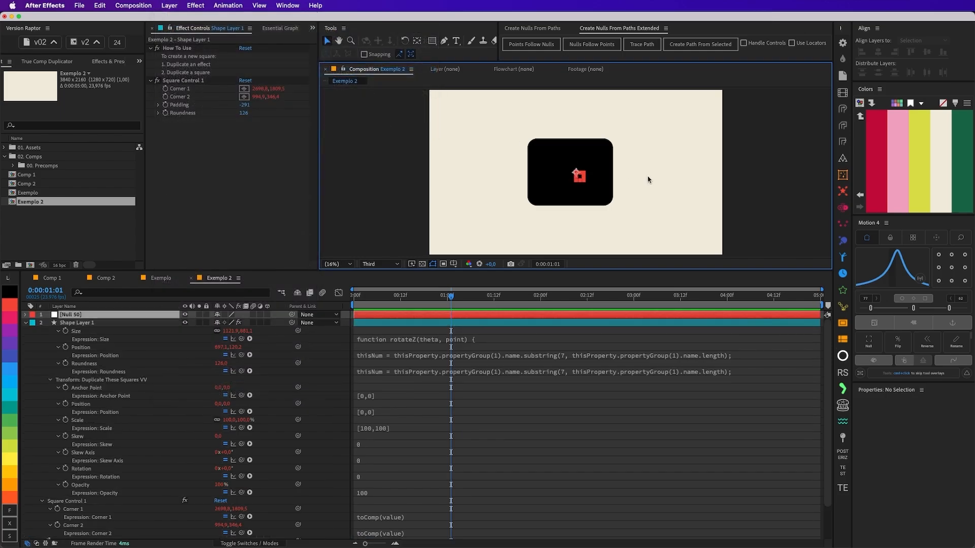
{"action": "key", "text": "super+d"}
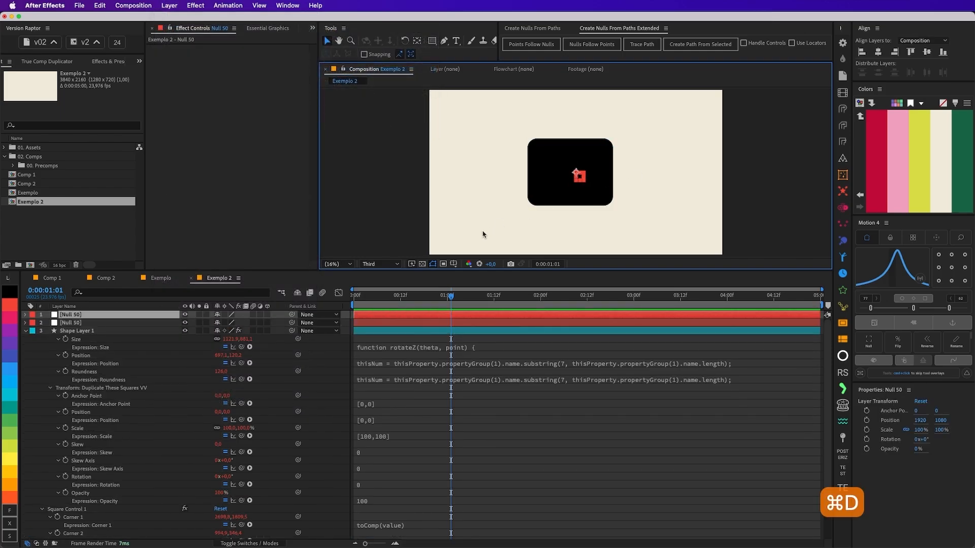
- Rename the lower null layer CONTROLADOR 01 and copy its name
{"action": "left_click", "coordinate": [106, 329]}
{"action": "left_click", "coordinate": [106, 322]}
{"action": "key", "text": "Return"}
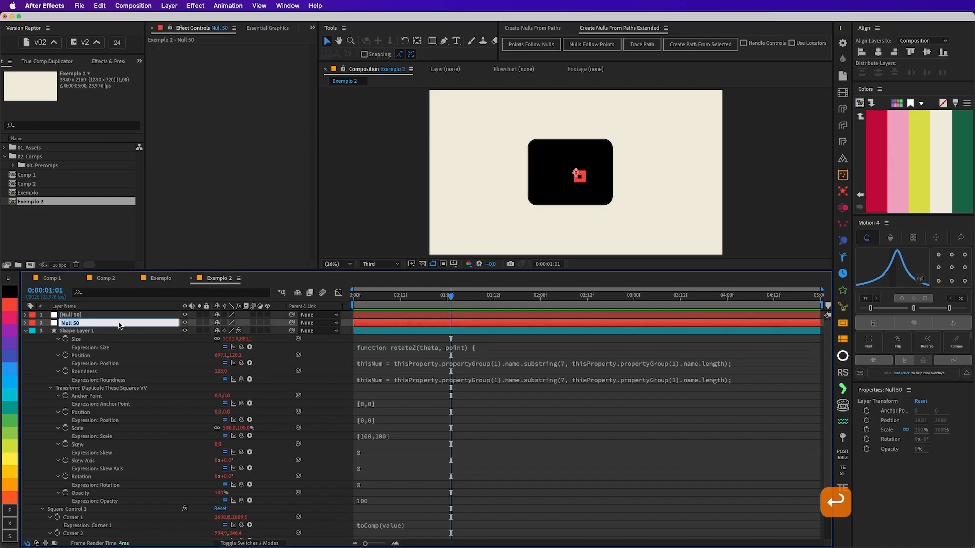
{"action": "type", "text": "CONTROLADOR 01"}
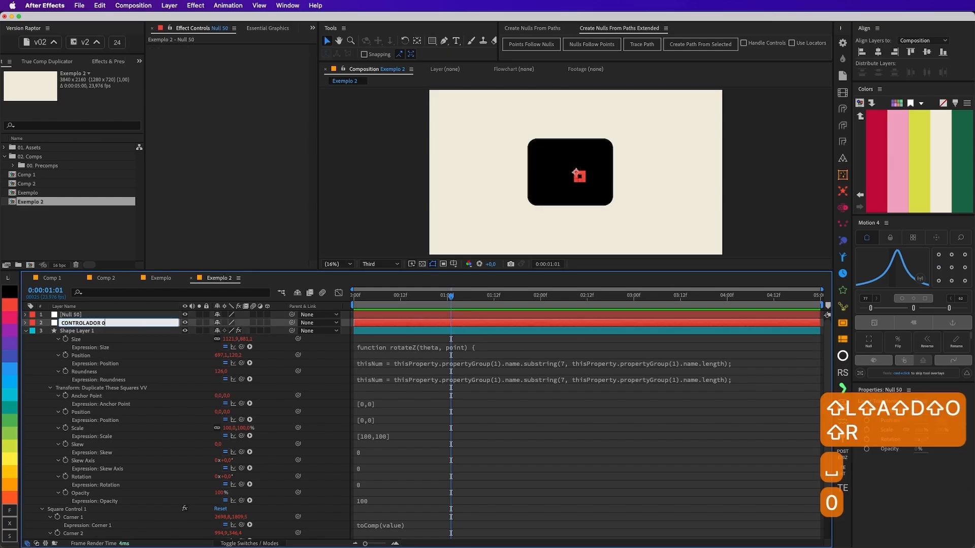
{"action": "key", "text": "Return"}
{"action": "key", "text": "Return"}
{"action": "key", "text": "super+c"}
- Rename the upper null layer CONTROLADOR 02, reusing the copied name
{"action": "left_click", "coordinate": [118, 315]}
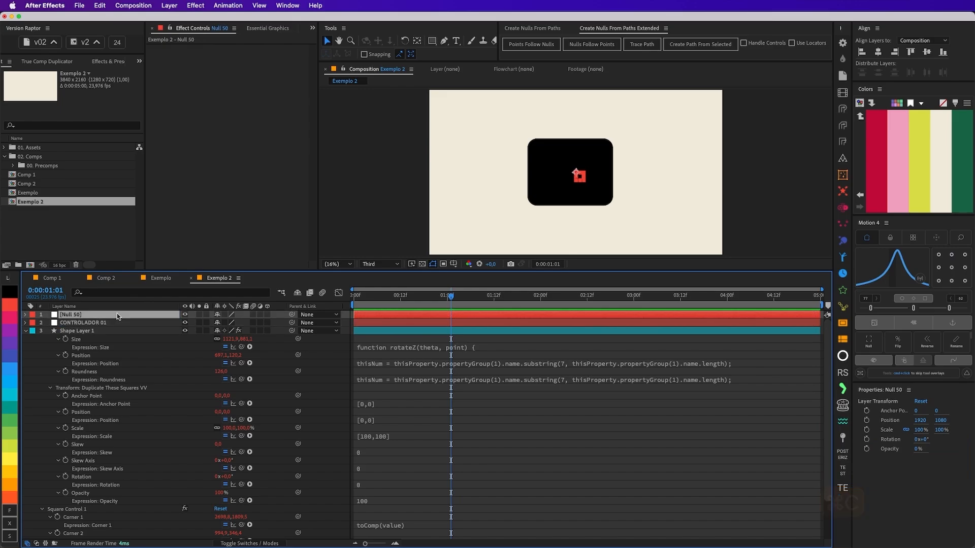
{"action": "key", "text": "Return"}
{"action": "key", "text": "super+v"}
{"action": "key", "text": "Right"}
{"action": "key", "text": "BackSpace"}
{"action": "type", "text": "2"}
{"action": "key", "text": "Return"}
- Set the Scale of both CONTROLADOR nulls to 200%
{"action": "left_click", "coordinate": [533, 323], "text": "shift"}
{"action": "key", "text": "s"}
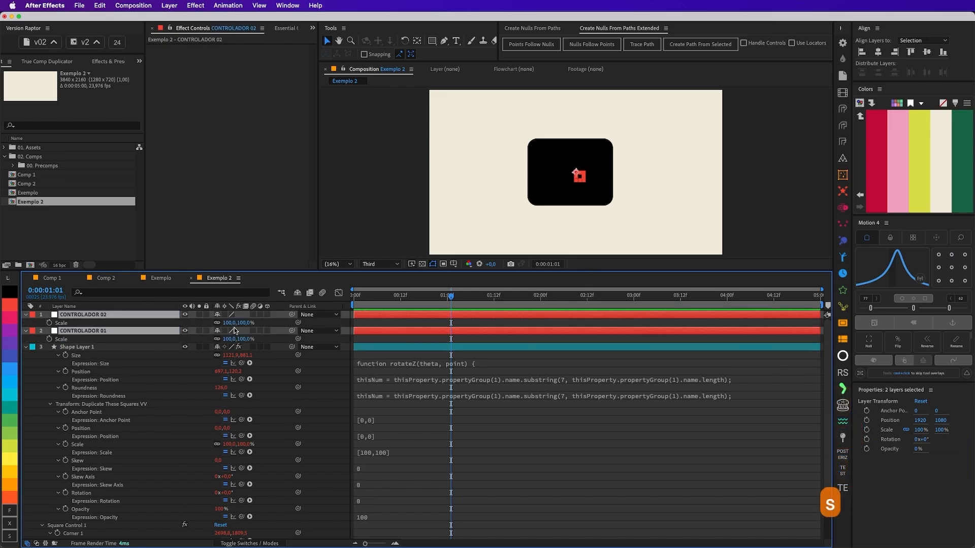
{"action": "left_click", "coordinate": [241, 323]}
{"action": "type", "text": "5200"}
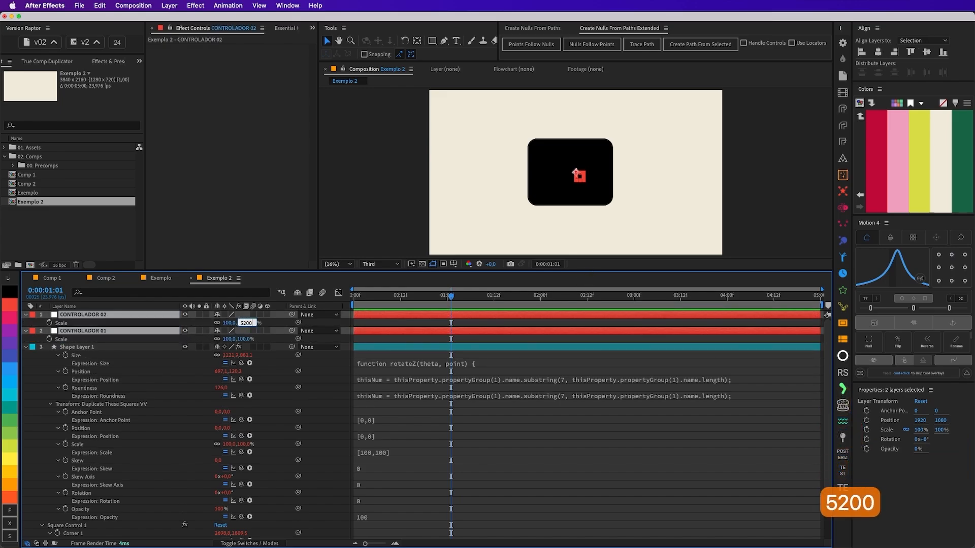
{"action": "key", "text": "BackSpace"}
{"action": "key", "text": "BackSpace"}
{"action": "key", "text": "BackSpace"}
{"action": "key", "text": "BackSpace"}
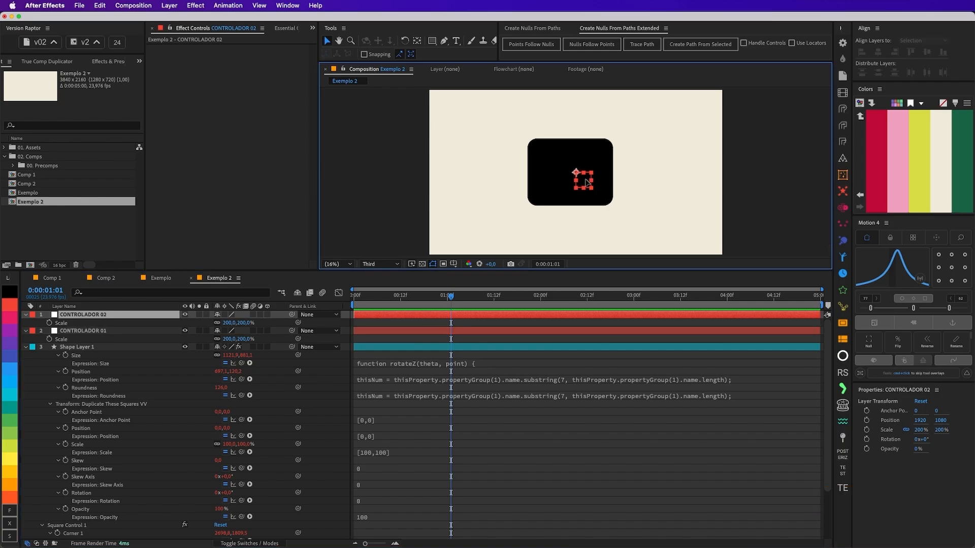
- Place CONTROLADOR 01 at about 2594, 1654 and CONTROLADOR 02 at about 977, 300, near the square's corner points
{"action": "left_click_drag", "start_coordinate": [584, 179], "coordinate": [634, 224]}
{"action": "scroll", "coordinate": [305, 486], "scroll_direction": "down", "scroll_amount": 5}
{"action": "scroll", "coordinate": [158, 391], "scroll_direction": "up", "scroll_amount": 5}
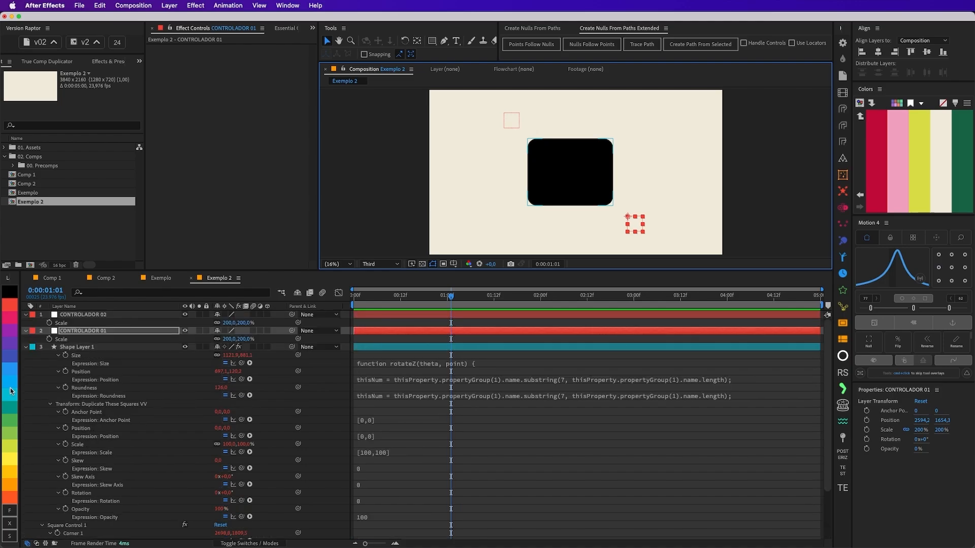
- Show only Corner 1 and Corner 2 of Square Control 1 on Shape Layer 1, along with the Position of both nulls
{"action": "left_click", "coordinate": [81, 357], "text": "alt+shift"}
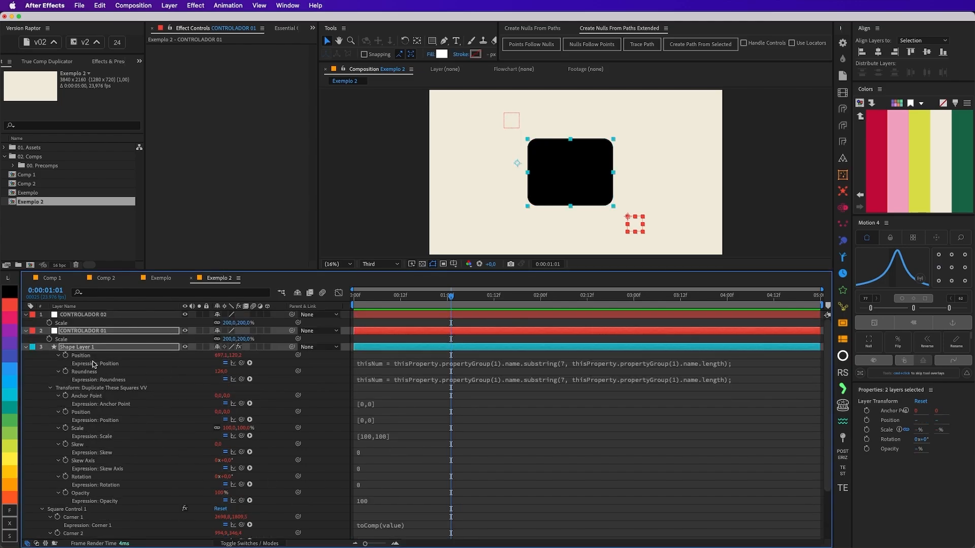
{"action": "left_click", "coordinate": [87, 357], "text": "alt+shift"}
{"action": "left_click", "coordinate": [87, 357], "text": "alt+shift"}
{"action": "left_click", "coordinate": [92, 357], "text": "alt+shift"}
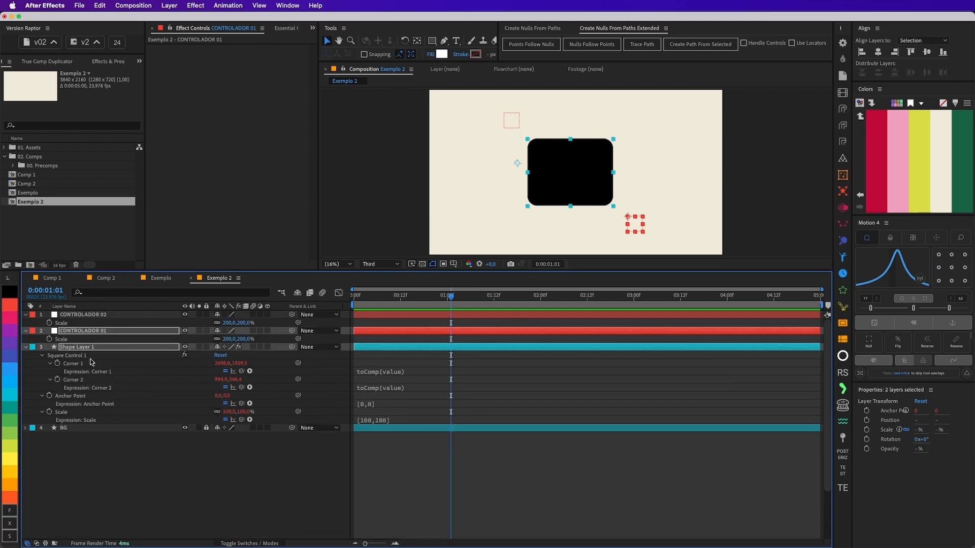
{"action": "left_click", "coordinate": [75, 397], "text": "alt+shift"}
{"action": "left_click", "coordinate": [75, 396], "text": "alt+shift"}
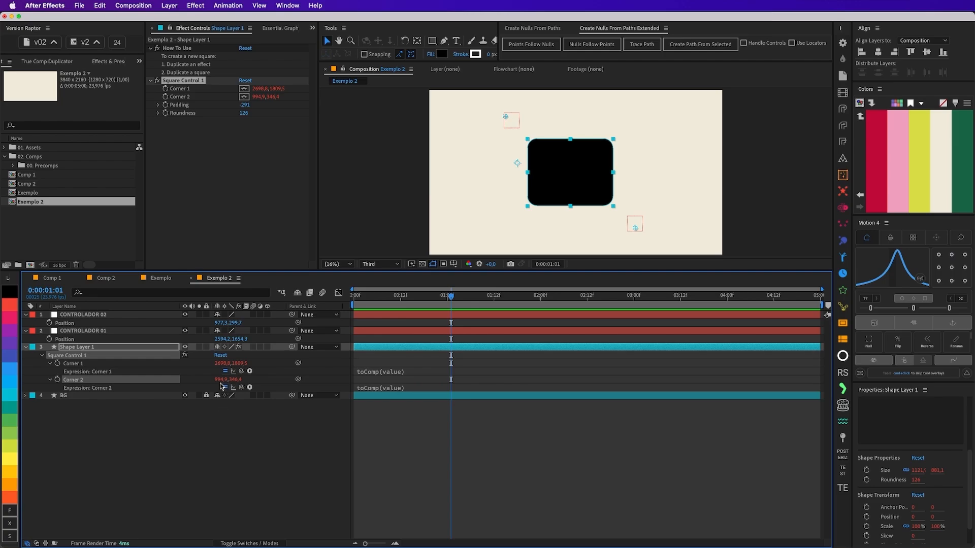
- Undo the stray change to Corner 1 and the last move of CONTROLADOR 01
{"action": "key", "text": "super+z"}
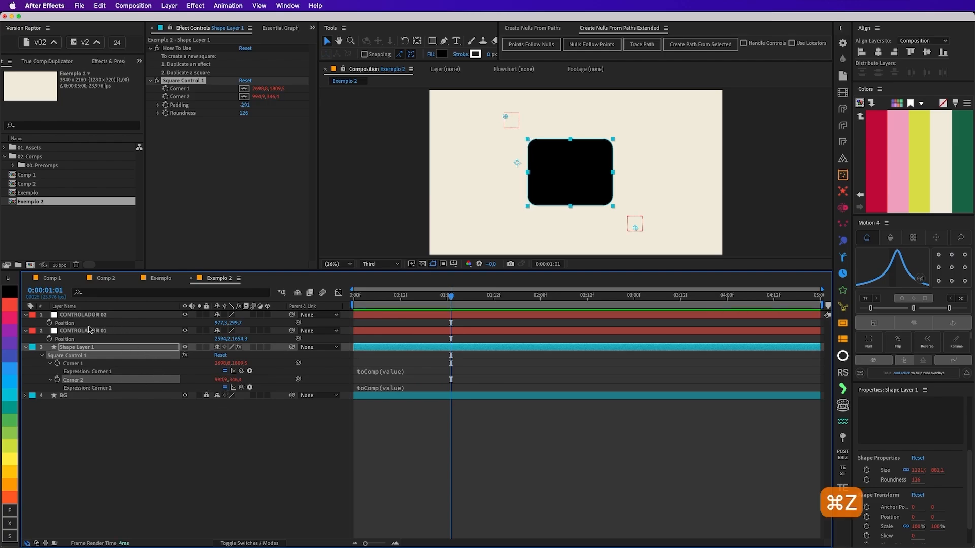
{"action": "left_click", "coordinate": [111, 332]}
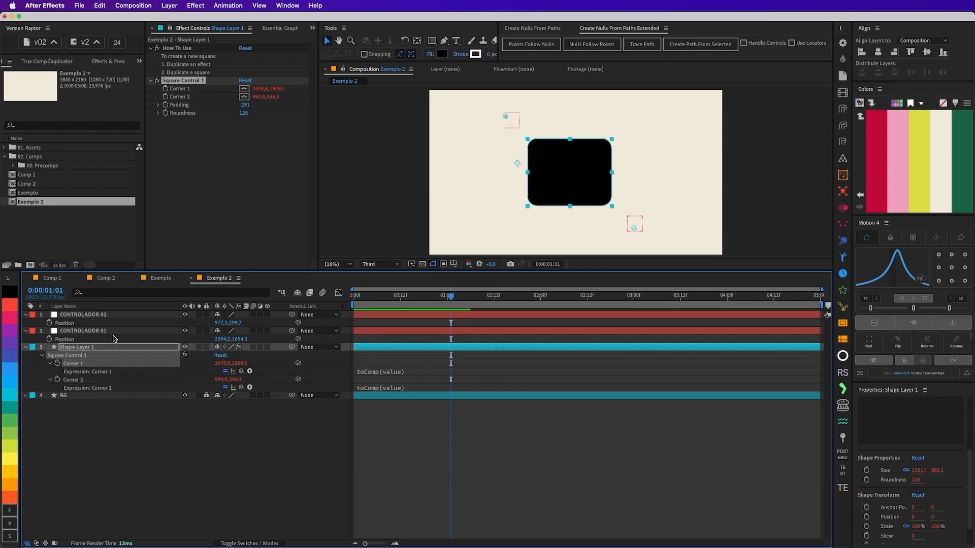
{"action": "key", "text": "super+z"}
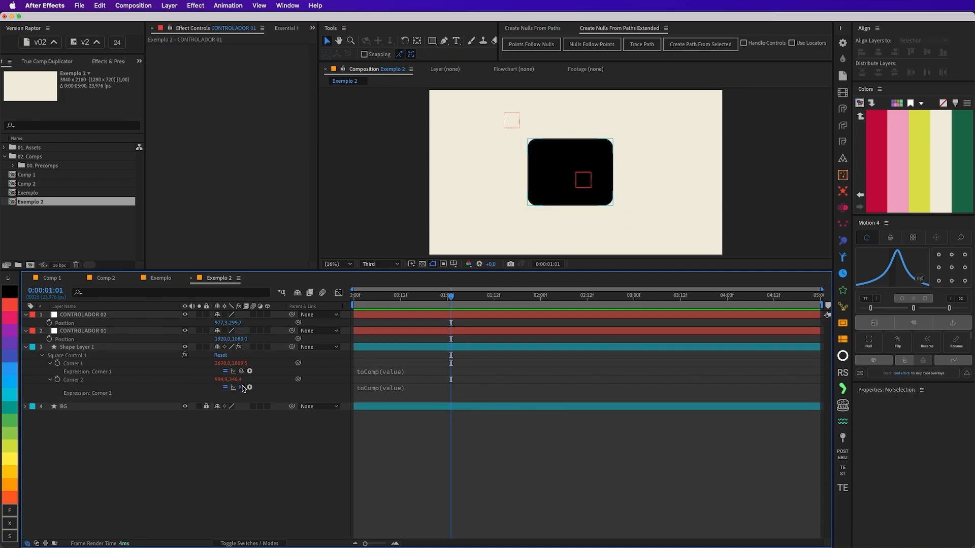
- Link the Corner 2 expression to CONTROLADOR 02's Position and the Corner 1 expression to CONTROLADOR 01's Position
{"action": "left_click_drag", "start_coordinate": [241, 388], "coordinate": [62, 323]}
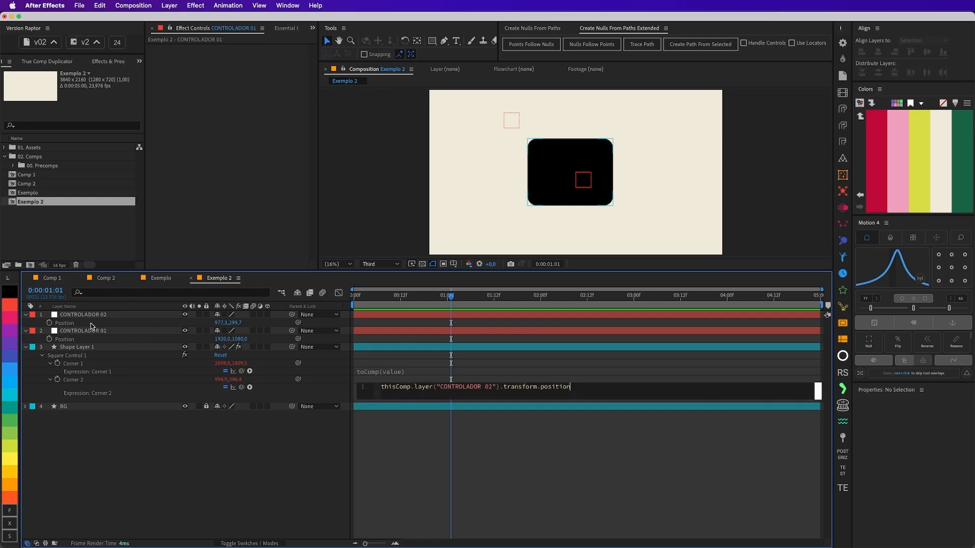
{"action": "left_click", "coordinate": [585, 183]}
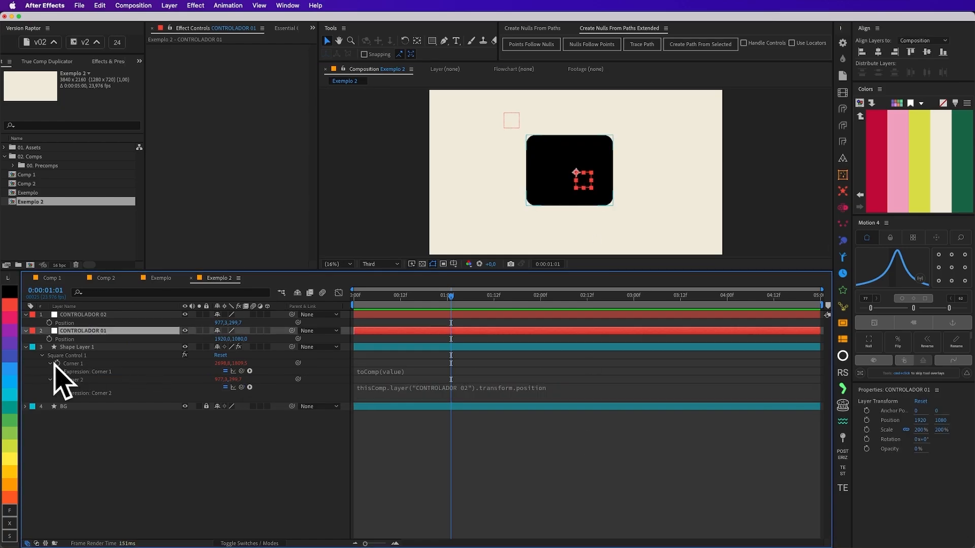
{"action": "left_click_drag", "start_coordinate": [242, 373], "coordinate": [106, 342]}
{"action": "left_click", "coordinate": [533, 425]}
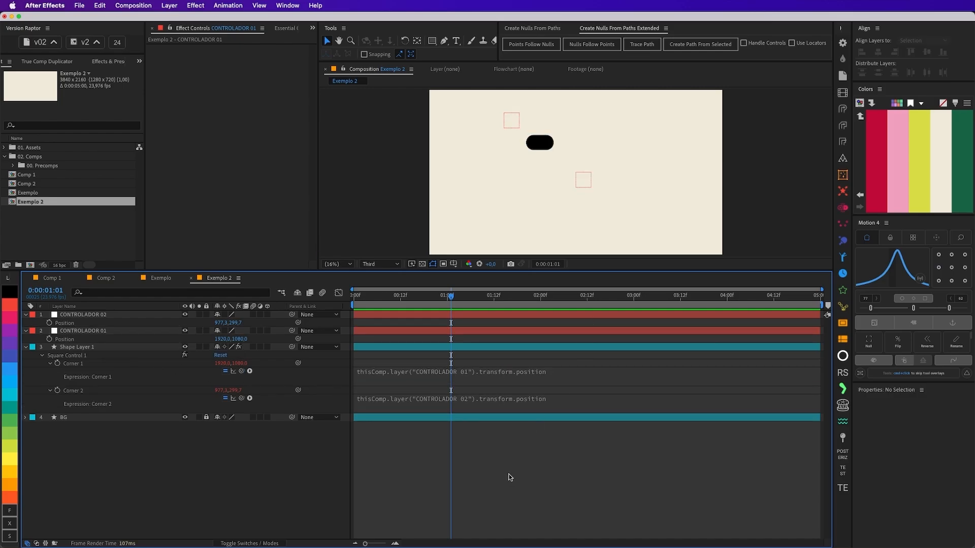
- Stretch the square by moving CONTROLADOR 01 to about 2906, 1785, try moving both nulls, and undo the last move
{"action": "left_click_drag", "start_coordinate": [583, 183], "coordinate": [659, 237]}
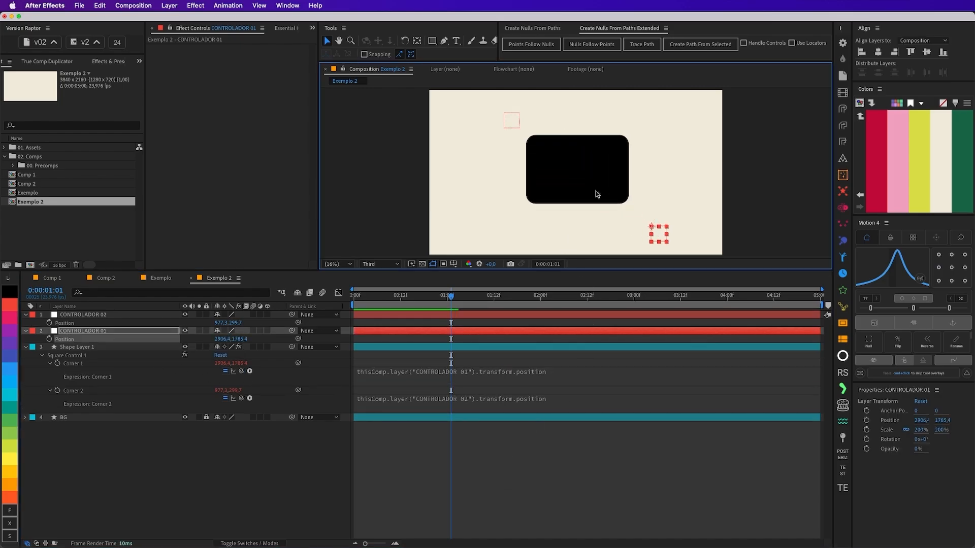
{"action": "left_click", "coordinate": [504, 122]}
{"action": "mouse_move", "coordinate": [518, 118]}
{"action": "left_mouse_down"}
{"action": "mouse_move", "coordinate": [544, 140]}
{"action": "mouse_move", "coordinate": [521, 165]}
{"action": "mouse_move", "coordinate": [507, 125]}
{"action": "left_mouse_up"}
{"action": "left_click_drag", "start_coordinate": [656, 235], "coordinate": [652, 225]}
{"action": "key", "text": "super+z"}
- Set the square's Padding to 165 and Roundness to 114, and move CONTROLADOR 02 to about 447, 368 and CONTROLADOR 01 to about 1084, 1748
{"action": "left_click", "coordinate": [539, 160]}
{"action": "left_click_drag", "start_coordinate": [244, 105], "coordinate": [552, 142]}
{"action": "left_click_drag", "start_coordinate": [650, 226], "coordinate": [549, 199]}
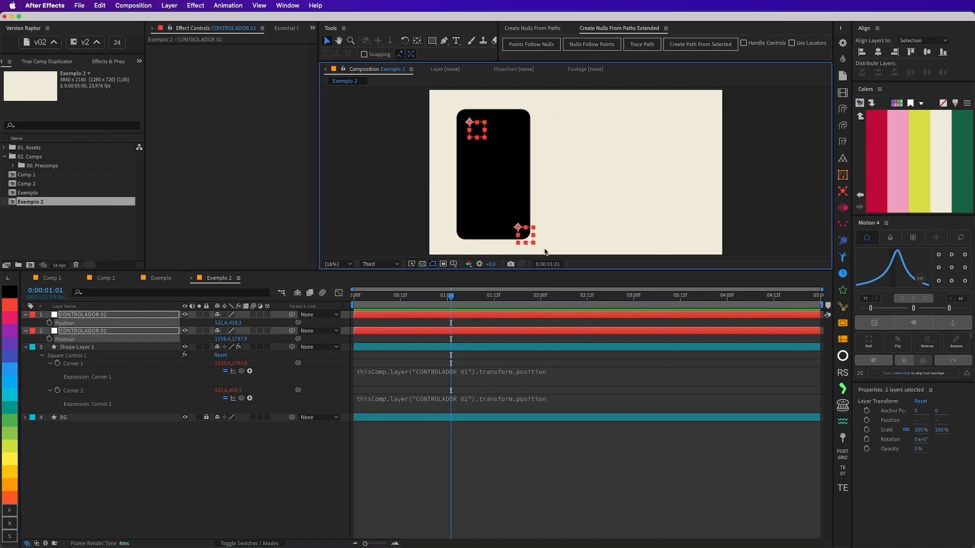
{"action": "mouse_move", "coordinate": [523, 237]}
{"action": "left_mouse_down"}
{"action": "mouse_move", "coordinate": [511, 216]}
{"action": "mouse_move", "coordinate": [521, 238]}
{"action": "left_mouse_up"}
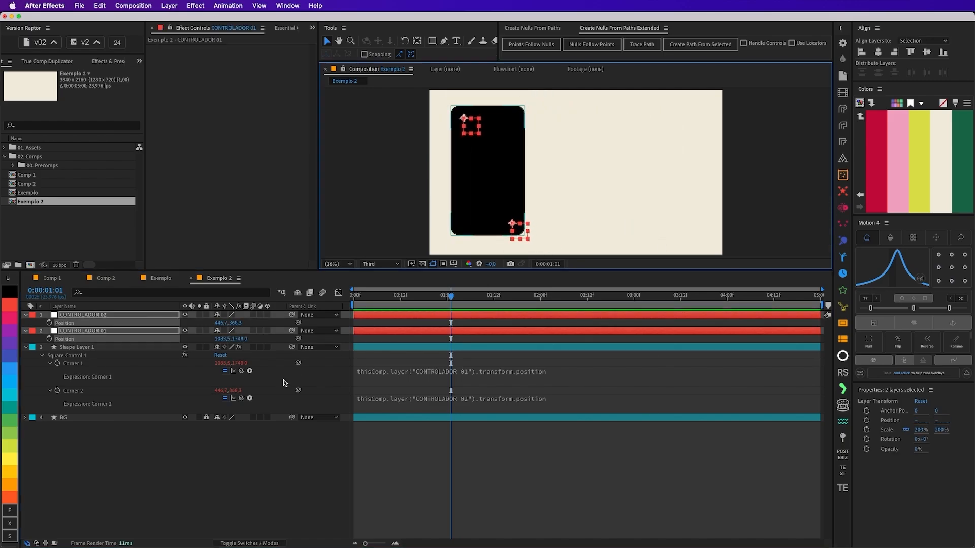
- Widen the square by moving CONTROLADOR 01 horizontally to about 1158, 1748, and collapse the layers' properties
{"action": "left_click", "coordinate": [227, 409]}
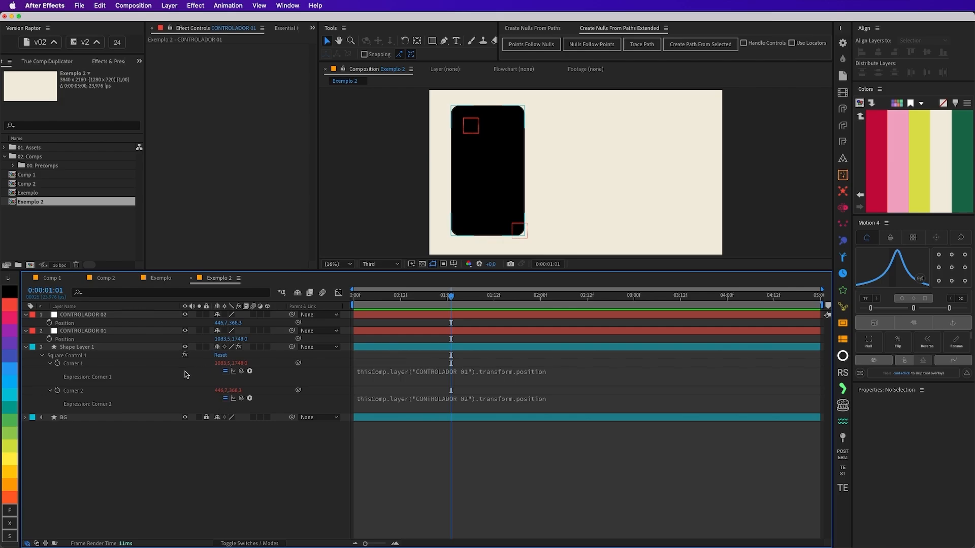
{"action": "left_click", "coordinate": [93, 348]}
{"action": "left_click", "coordinate": [99, 315]}
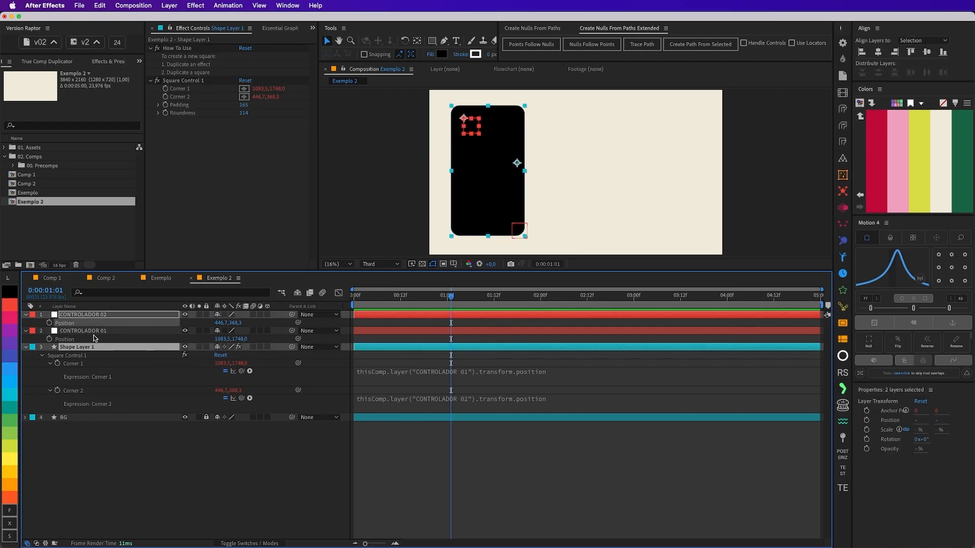
{"action": "left_click_drag", "start_coordinate": [522, 238], "coordinate": [530, 238]}
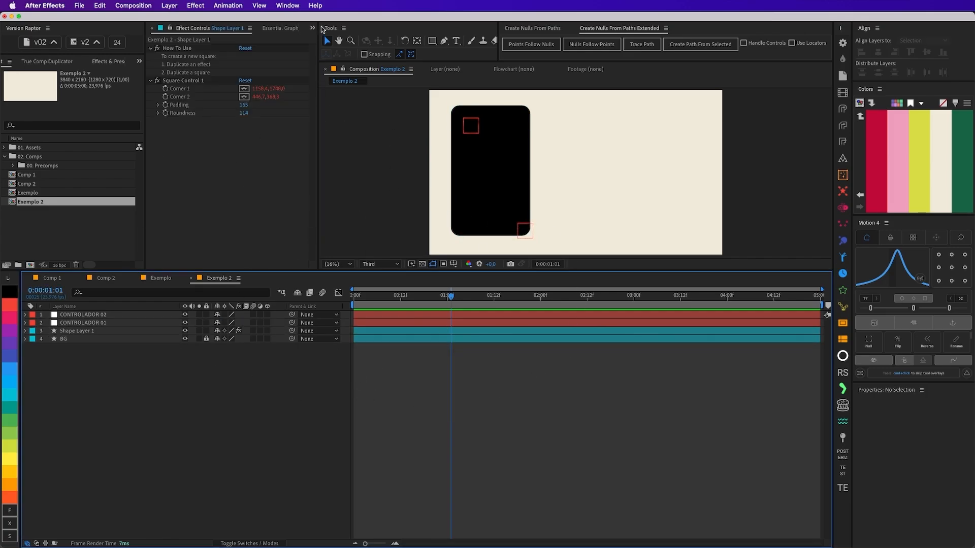
- Open the DuplicateLayers-n-UpdateExpressions script
{"action": "left_click", "coordinate": [294, 6]}
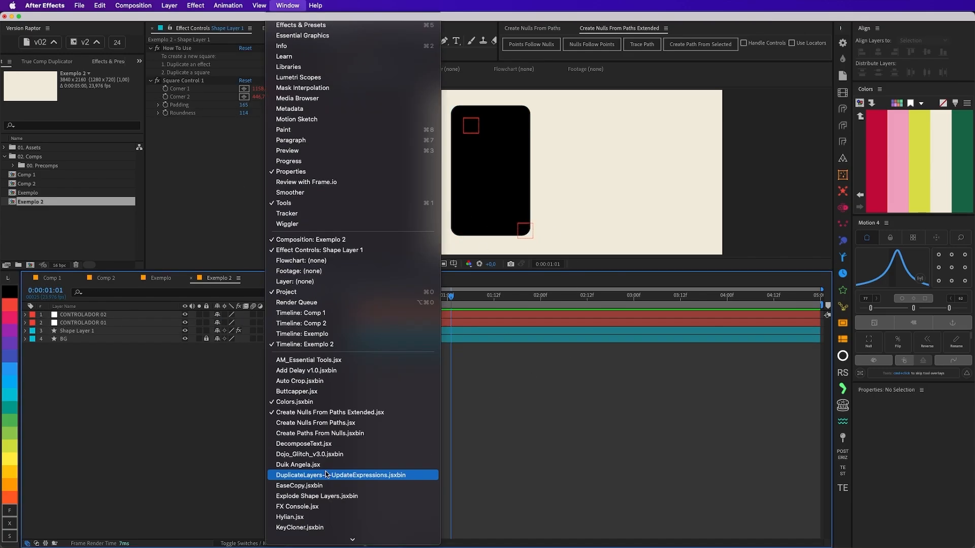
{"action": "left_click", "coordinate": [382, 476]}
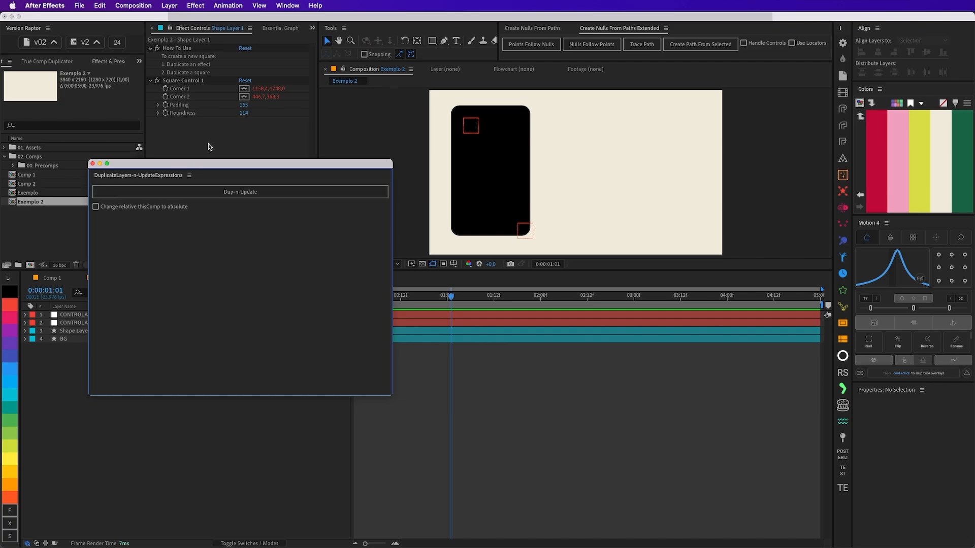
- Duplicate Shape Layer 1 with both its nulls using Dup-n-Update, and group the duplicated layers above the originals
{"action": "left_click_drag", "start_coordinate": [241, 171], "coordinate": [443, 149]}
{"action": "left_click", "coordinate": [85, 332]}
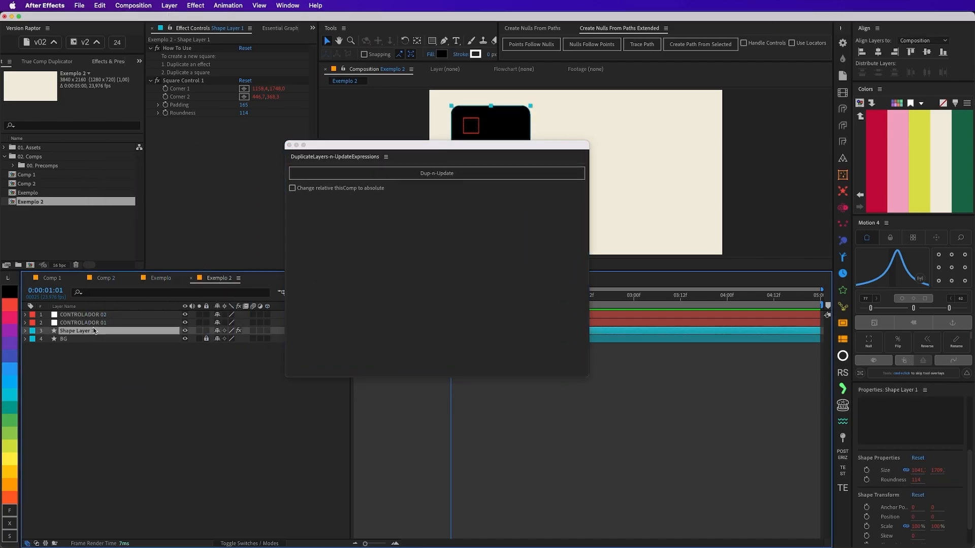
{"action": "left_click", "coordinate": [87, 315], "text": "shift"}
{"action": "left_click", "coordinate": [386, 178]}
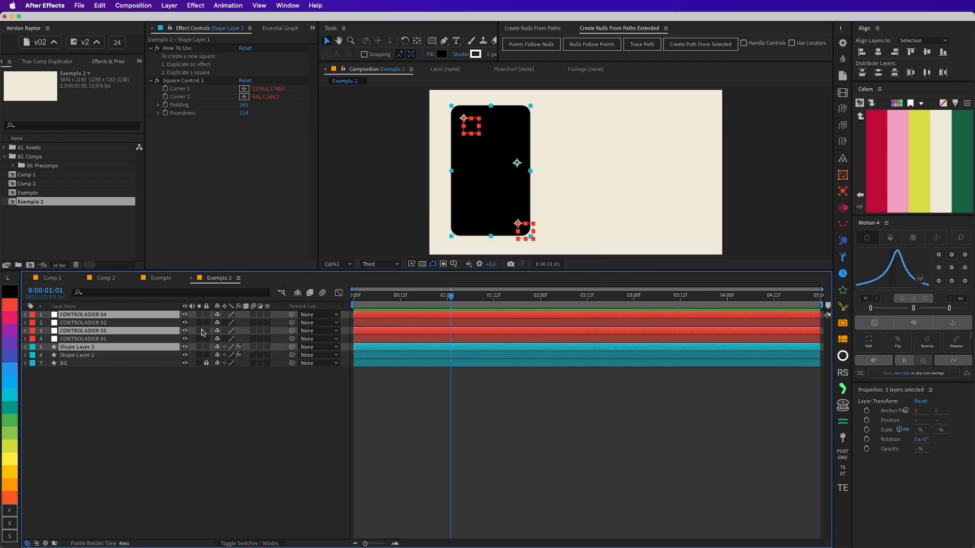
{"action": "left_click_drag", "start_coordinate": [99, 332], "coordinate": [103, 311]}
{"action": "key", "text": "super+shift+a"}
- Form a wide box beside the first by moving CONTROLADOR 04 to about 1570, 368 and CONTROLADOR 03 to about 3412, 943
{"action": "left_click", "coordinate": [105, 322]}
{"action": "left_click", "coordinate": [108, 315], "text": "shift"}
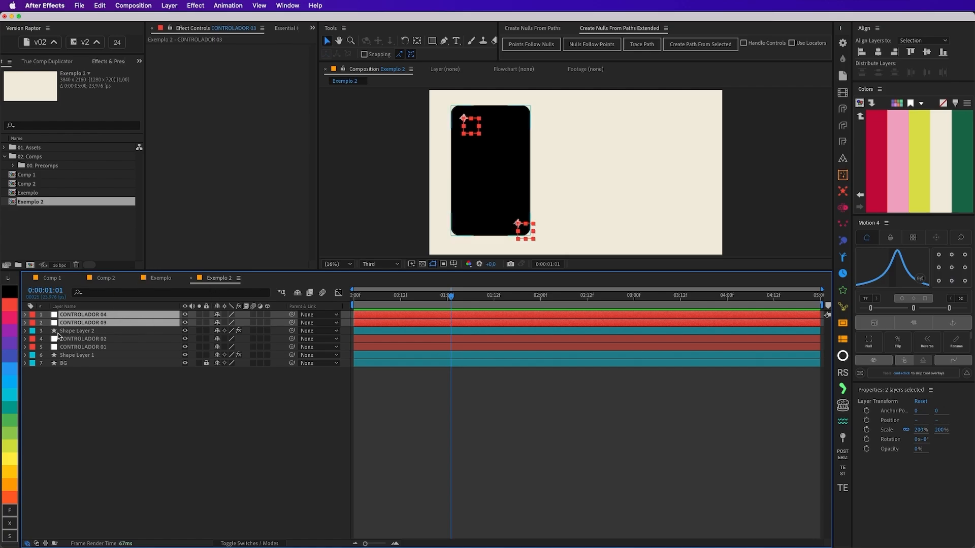
{"action": "left_click_drag", "start_coordinate": [471, 131], "coordinate": [562, 130]}
{"action": "left_click", "coordinate": [574, 407]}
{"action": "left_click_drag", "start_coordinate": [617, 232], "coordinate": [698, 177]}
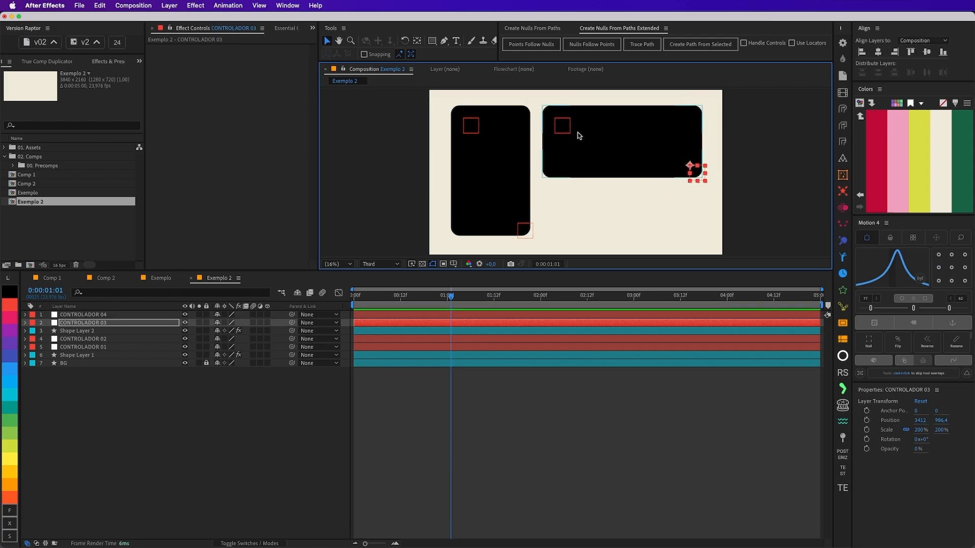
{"action": "left_click_drag", "start_coordinate": [566, 130], "coordinate": [560, 130]}
{"action": "left_click_drag", "start_coordinate": [696, 174], "coordinate": [696, 171]}
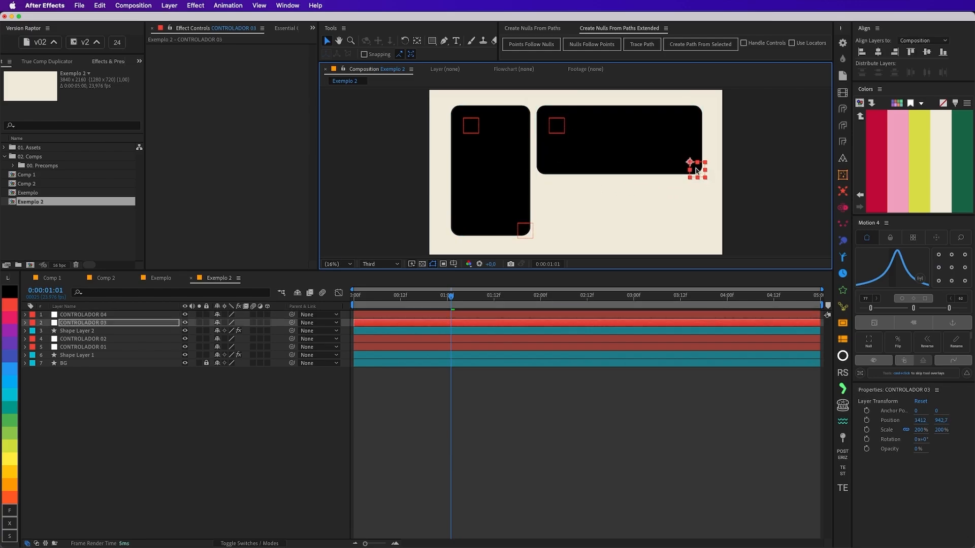
- Duplicate Shape Layer 2, CONTROLADOR 03 and CONTROLADOR 04 with Dup-n-Update, and bring the duplicates to the top of the layer stack
{"action": "left_click", "coordinate": [62, 330]}
{"action": "left_click", "coordinate": [86, 315], "text": "shift"}
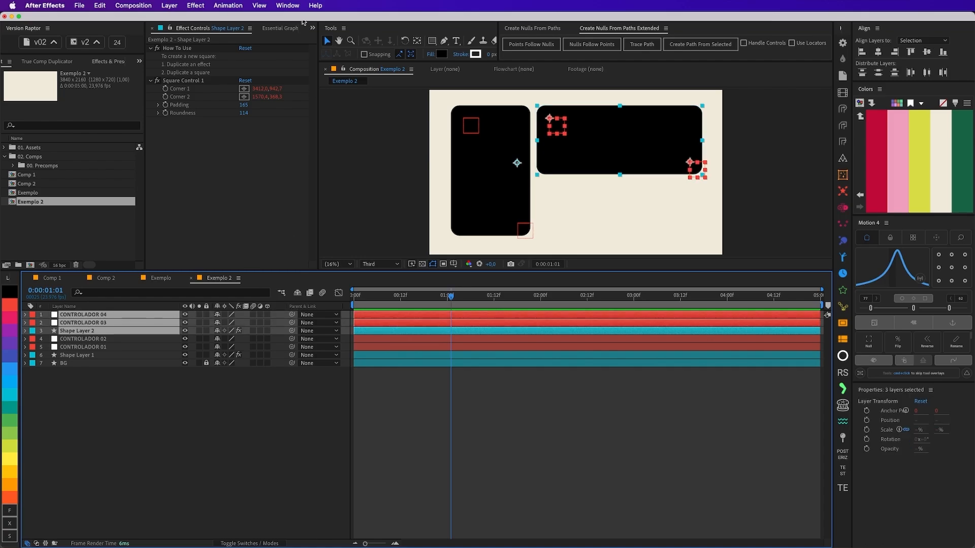
{"action": "left_click", "coordinate": [289, 6]}
{"action": "scroll", "coordinate": [346, 406], "scroll_direction": "down", "scroll_amount": 10}
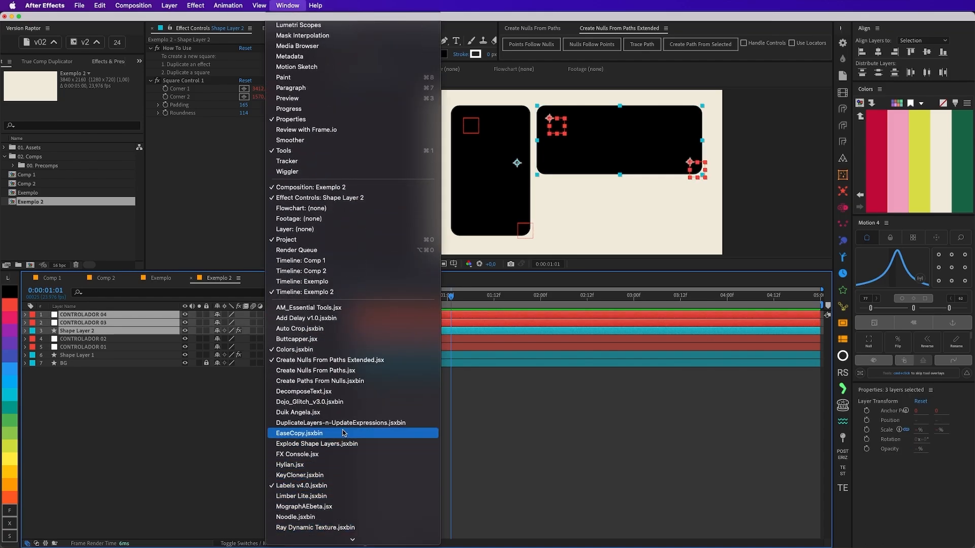
{"action": "left_click", "coordinate": [344, 422]}
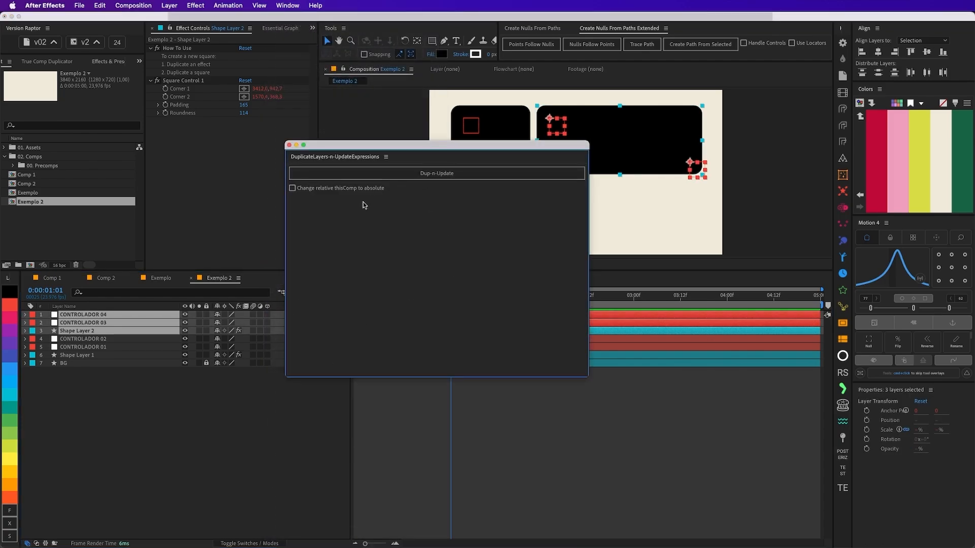
{"action": "left_click", "coordinate": [446, 174]}
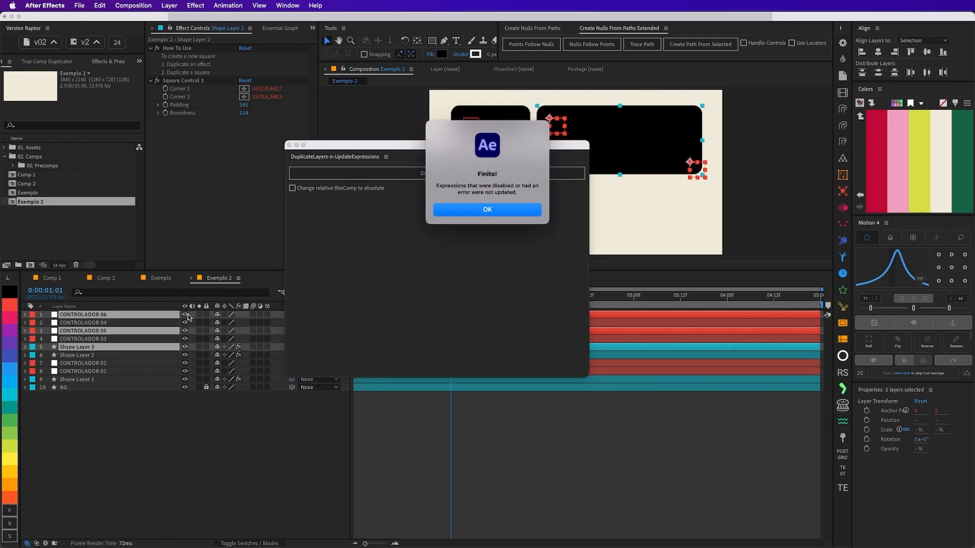
{"action": "left_click", "coordinate": [457, 209]}
{"action": "left_click", "coordinate": [289, 145]}
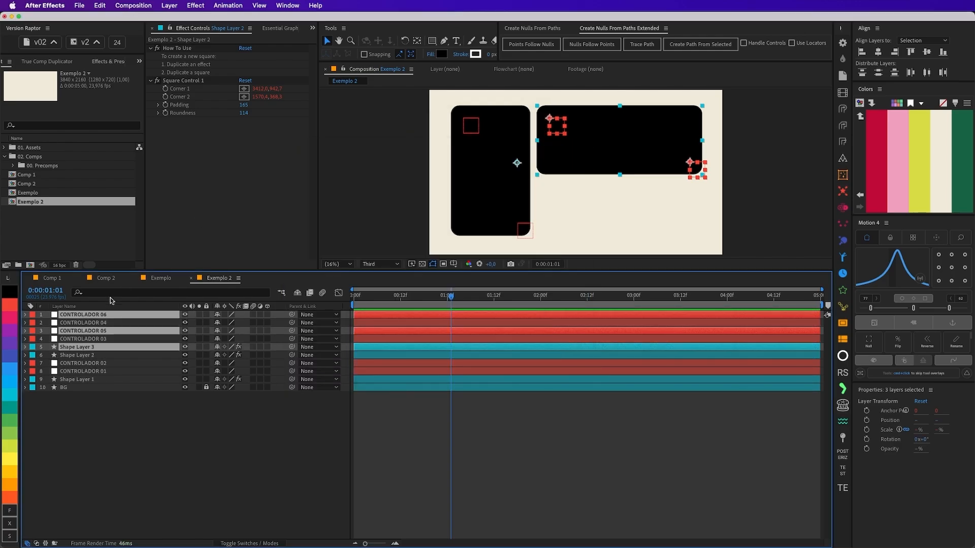
{"action": "key", "text": "super+shift+bracketright"}
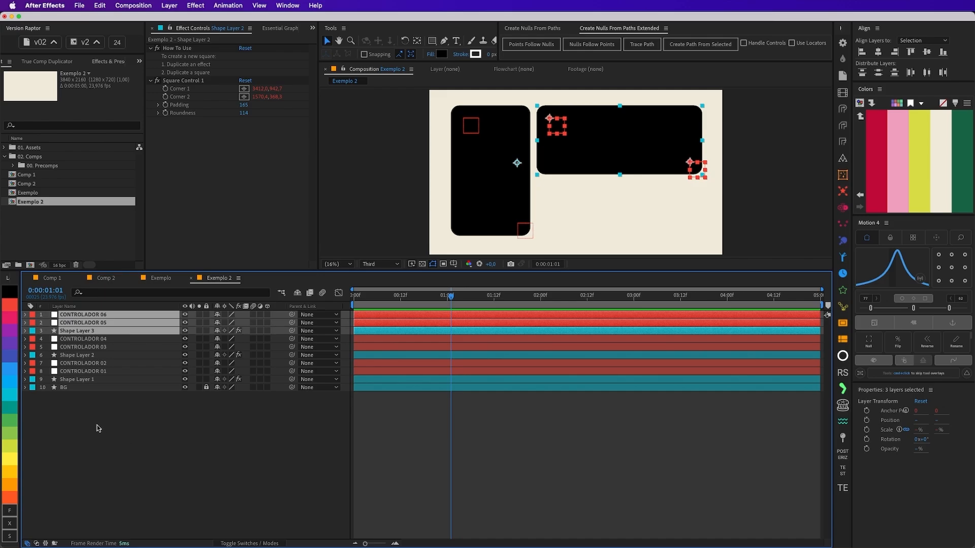
- Place the third box below the second, raise its lower-corner null slightly, and move CONTROLADOR 04 and 06 to X about 1539
{"action": "left_click", "coordinate": [93, 402]}
{"action": "left_click", "coordinate": [97, 323]}
{"action": "left_click", "coordinate": [99, 315], "text": "shift"}
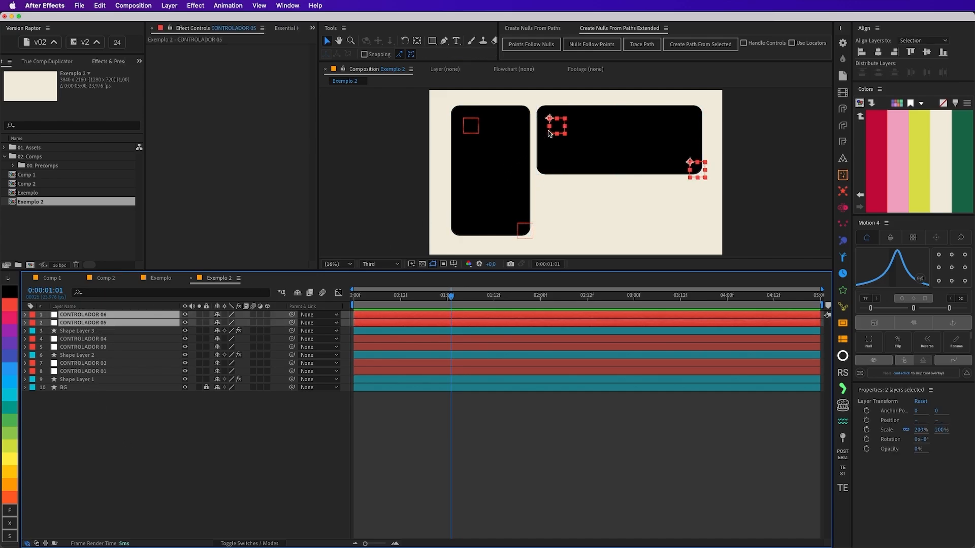
{"action": "left_click_drag", "start_coordinate": [549, 134], "coordinate": [549, 207]}
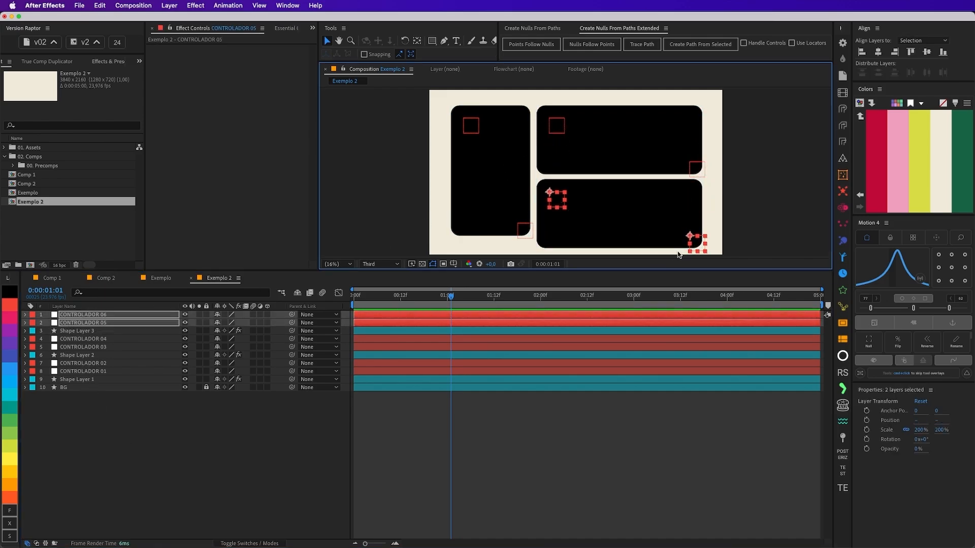
{"action": "left_click", "coordinate": [764, 227]}
{"action": "left_click_drag", "start_coordinate": [699, 244], "coordinate": [699, 232]}
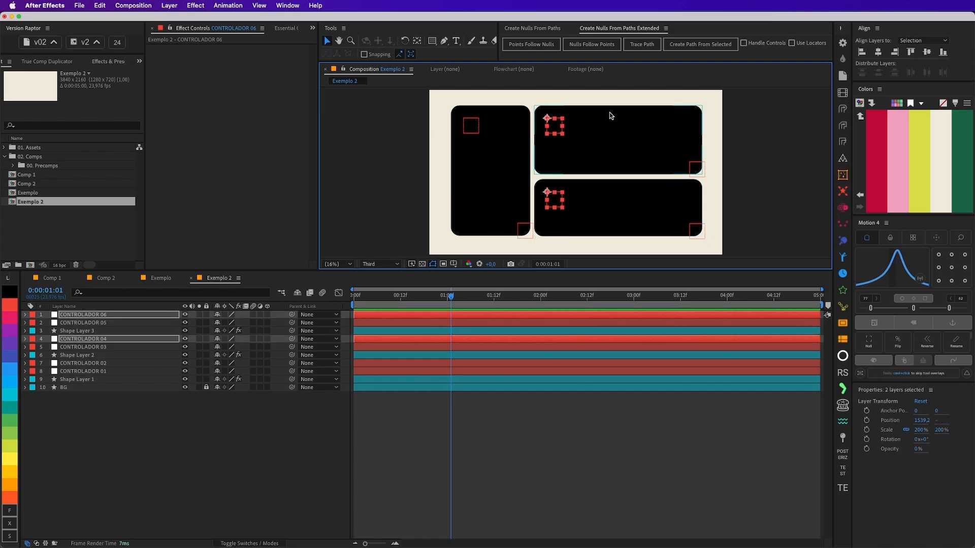
- Add Position keyframes to CONTROLADOR 01, 04 and 06 at 0:00:01:01
{"action": "left_click", "coordinate": [759, 209]}
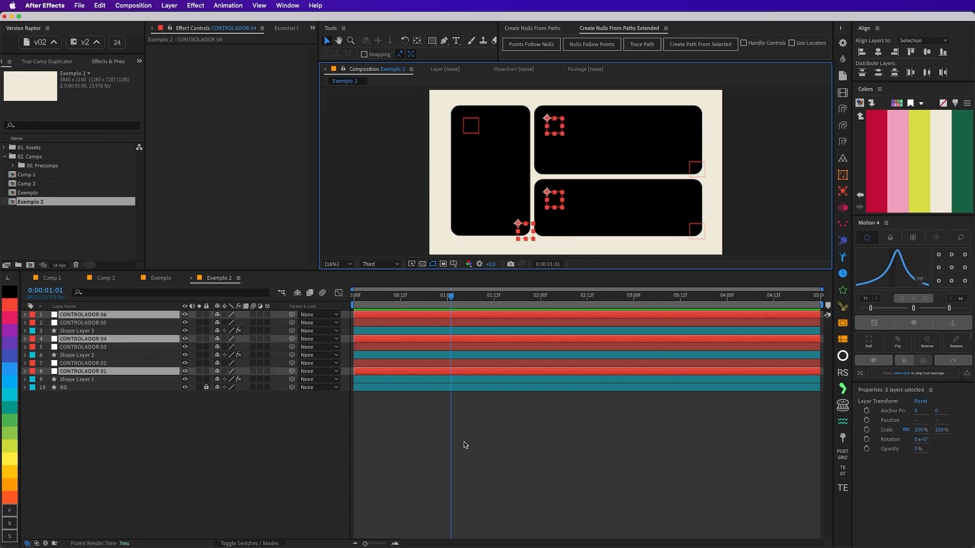
{"action": "left_click", "coordinate": [465, 445]}
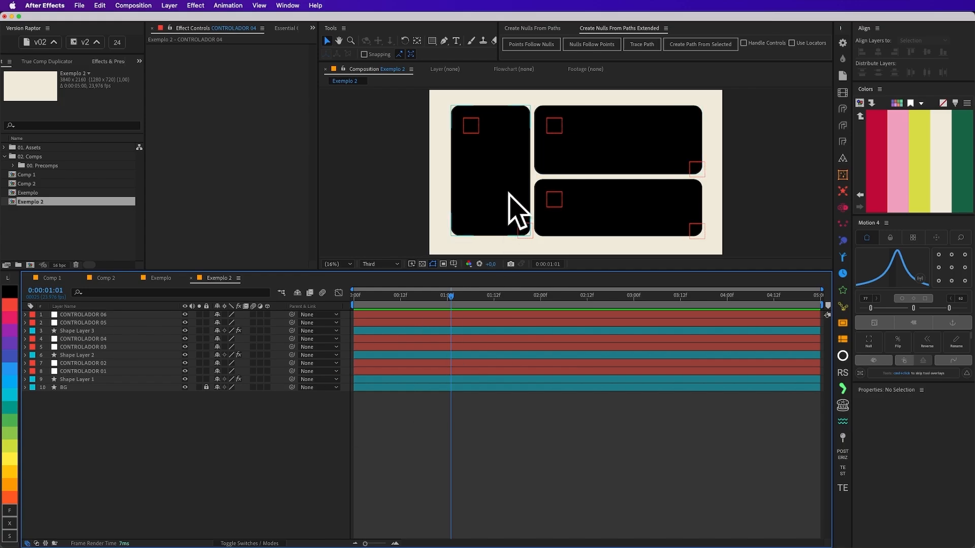
{"action": "left_click", "coordinate": [553, 199]}
{"action": "left_click", "coordinate": [525, 228], "text": "shift"}
{"action": "left_click", "coordinate": [552, 123], "text": "shift"}
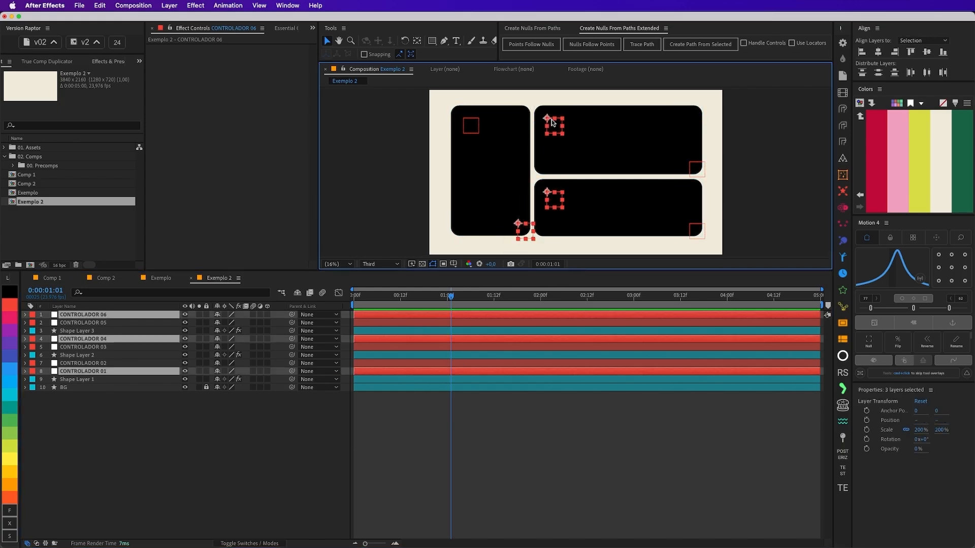
{"action": "key", "text": "alt+shift+p"}
- At 0:00:02:11, move the three nulls horizontally, taking CONTROLADOR 04 and 06 to X about 3000 and CONTROLADOR 01 to about 2619
{"action": "left_click", "coordinate": [446, 306]}
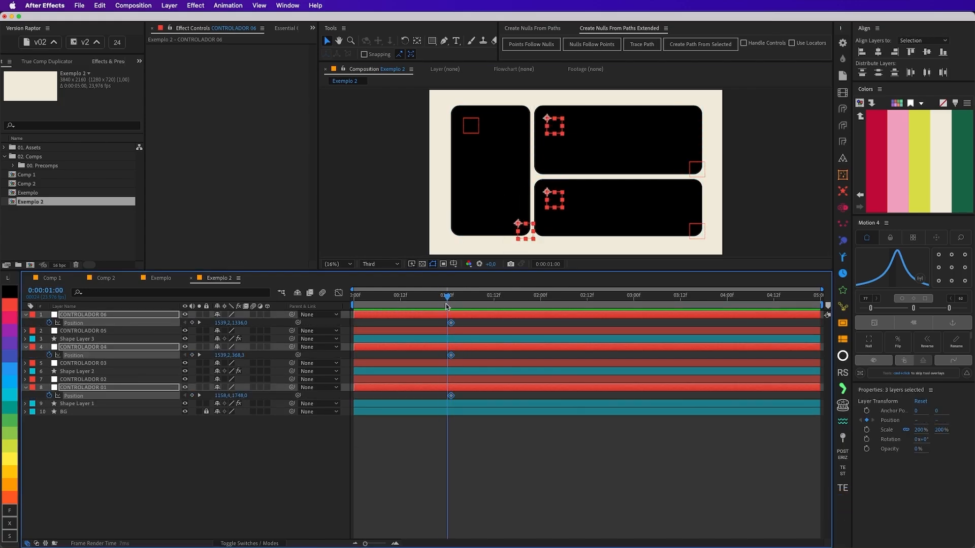
{"action": "left_click", "coordinate": [449, 301]}
{"action": "left_click", "coordinate": [541, 301]}
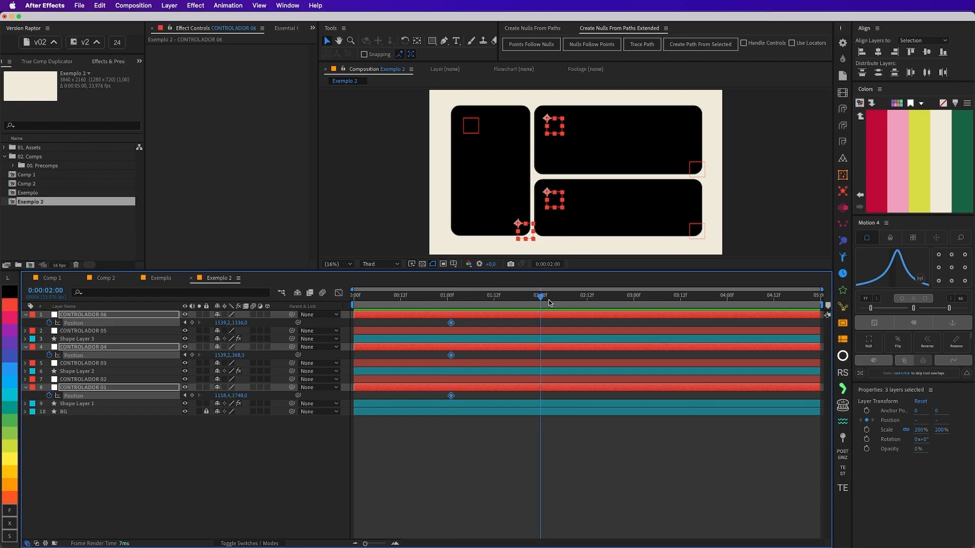
{"action": "left_click_drag", "start_coordinate": [549, 301], "coordinate": [583, 302]}
{"action": "left_click_drag", "start_coordinate": [551, 212], "coordinate": [662, 212]}
- Apply Easy Ease to all Position keyframes of the three nulls and check their curves in the graph editor
{"action": "left_click", "coordinate": [595, 323]}
{"action": "left_click_drag", "start_coordinate": [595, 323], "coordinate": [393, 413]}
{"action": "left_click", "coordinate": [338, 293]}
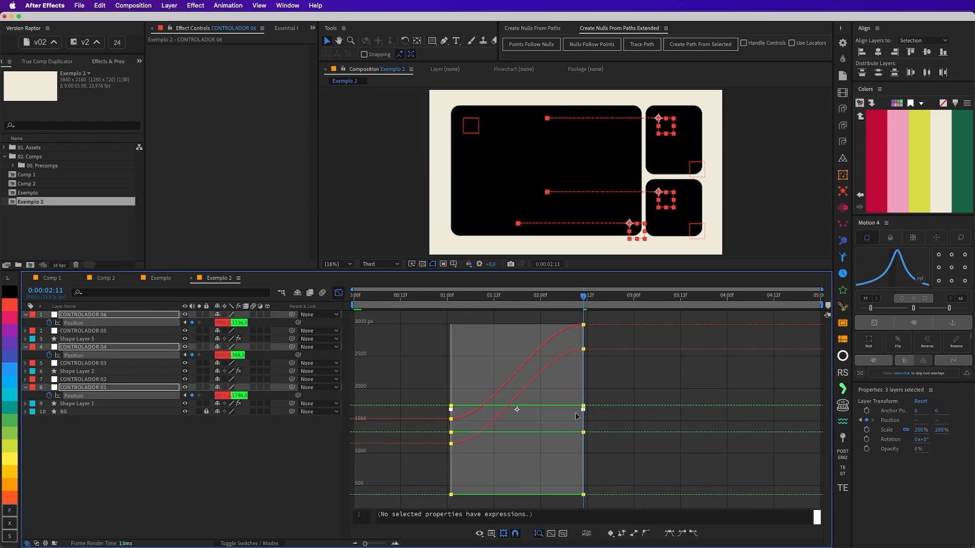
{"action": "left_click", "coordinate": [338, 293]}
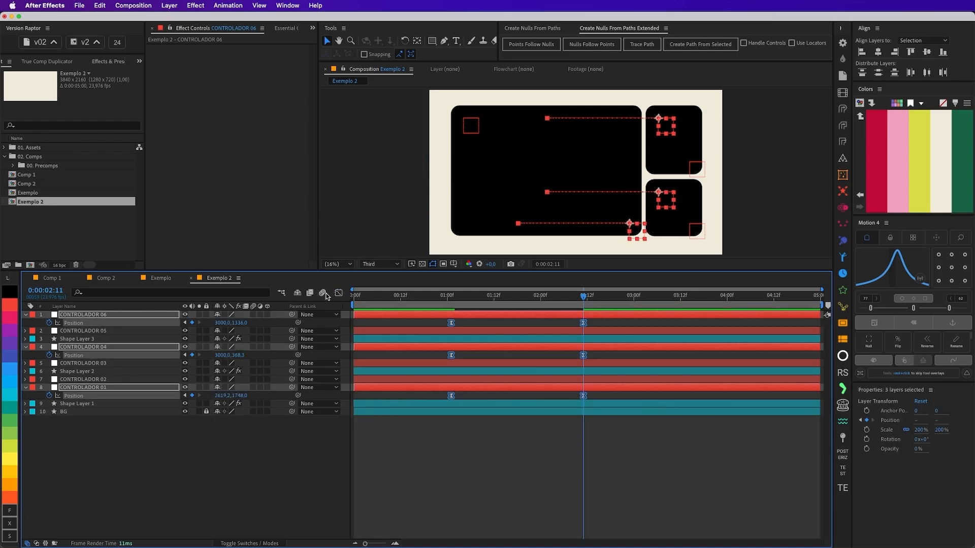
- Preview the three boxes resizing together from about 0:00:01:00, and scrub through the transition
{"action": "left_click_drag", "start_coordinate": [482, 296], "coordinate": [447, 296]}
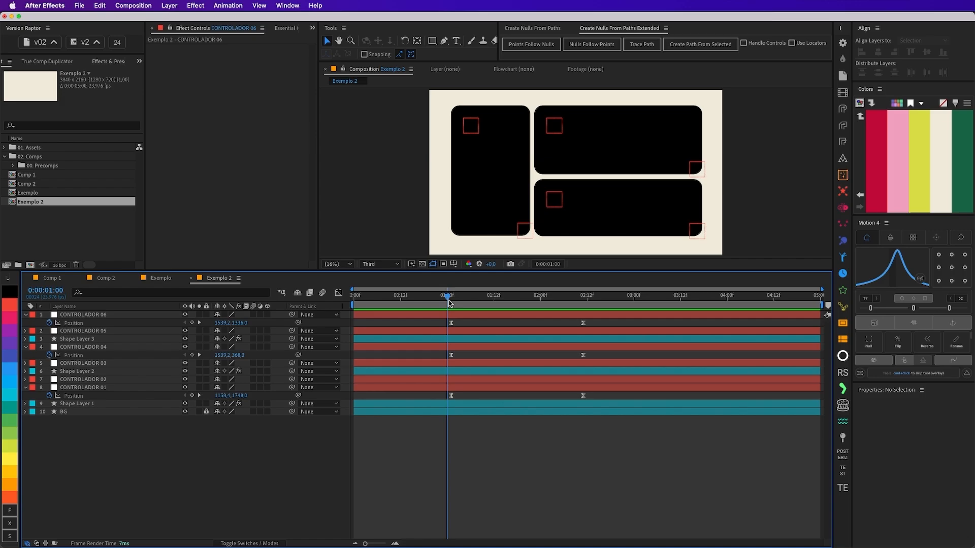
{"action": "key", "text": "space"}
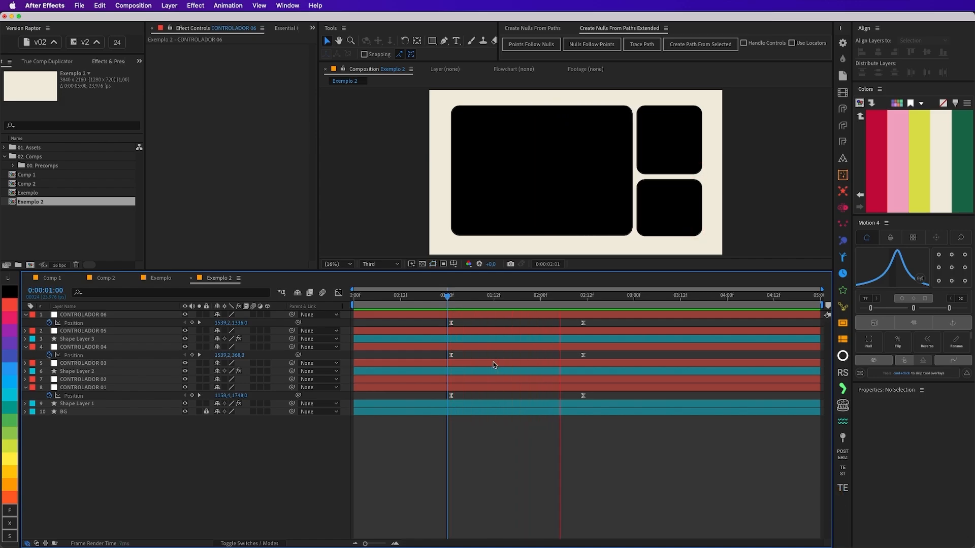
{"action": "key", "text": "space"}
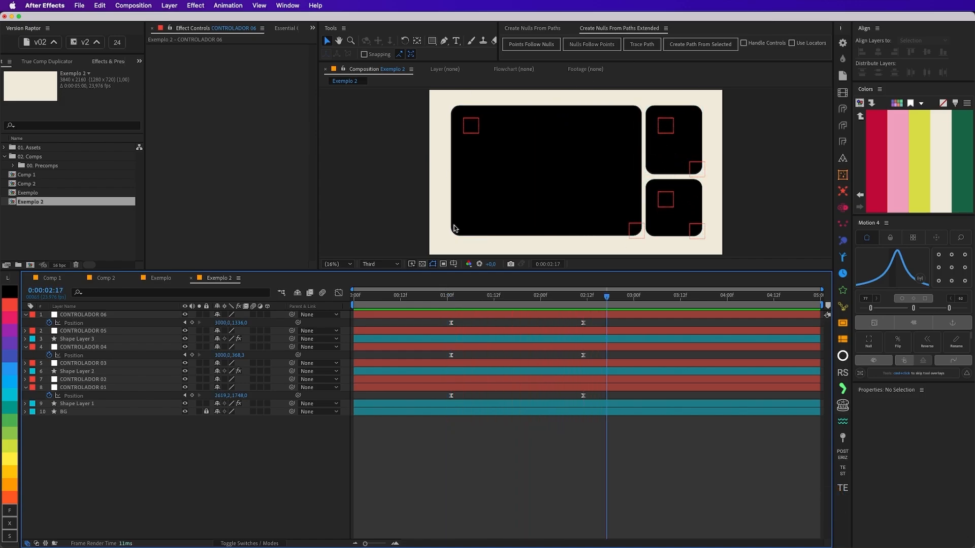
{"action": "left_click_drag", "start_coordinate": [584, 296], "coordinate": [498, 295]}
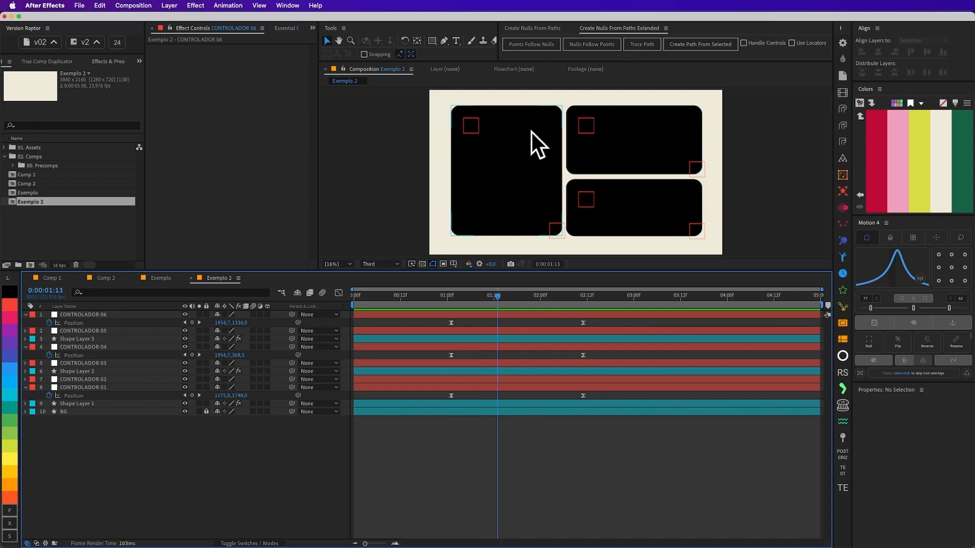
{"action": "mouse_move", "coordinate": [498, 298]}
{"action": "left_mouse_down"}
{"action": "mouse_move", "coordinate": [485, 299]}
{"action": "mouse_move", "coordinate": [542, 298]}
{"action": "mouse_move", "coordinate": [486, 299]}
{"action": "left_mouse_up"}
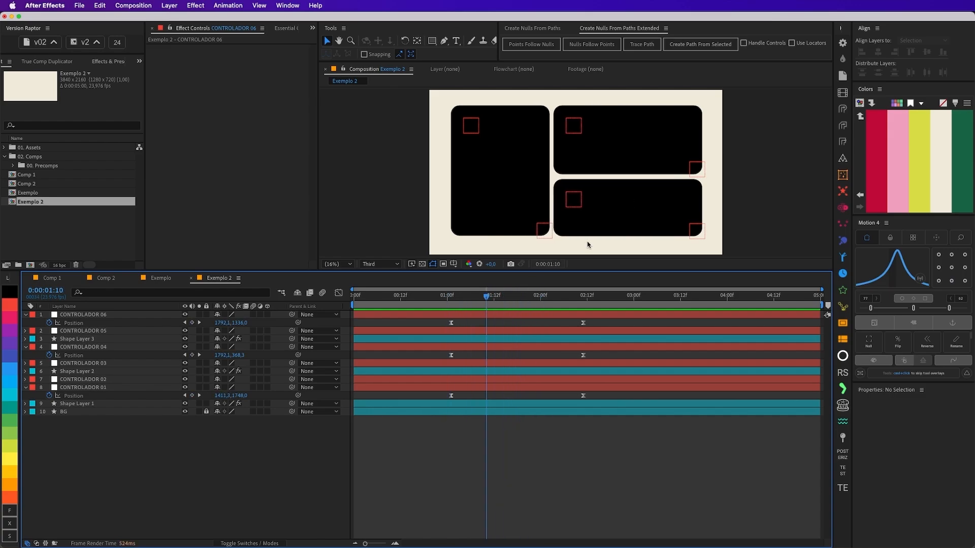
{"action": "key", "text": "space"}
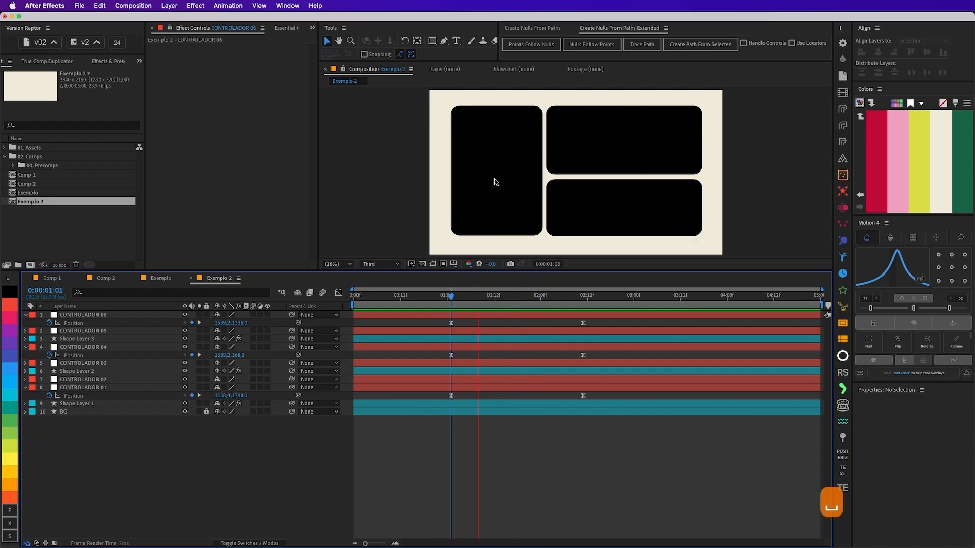